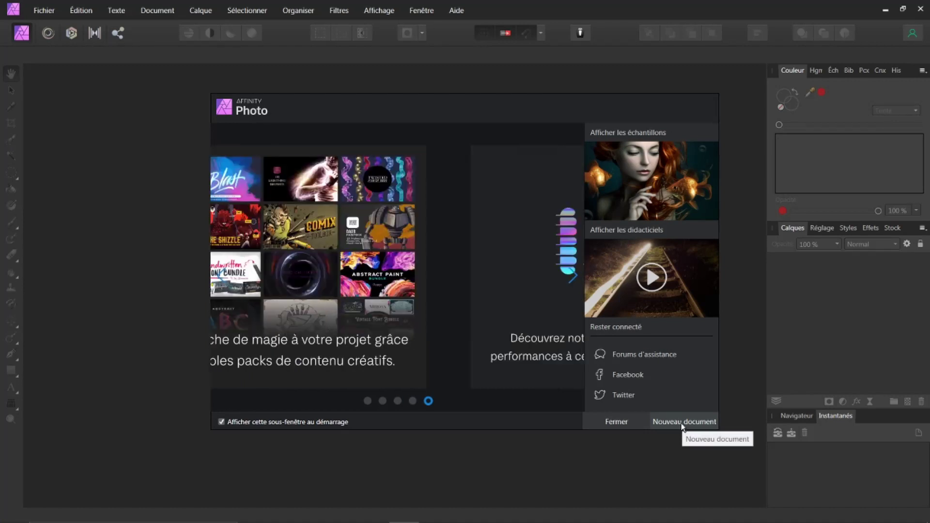
- Create a new 1600 x 1200 px web document from the UXGA preset and show the rulers
left_click(681, 423)
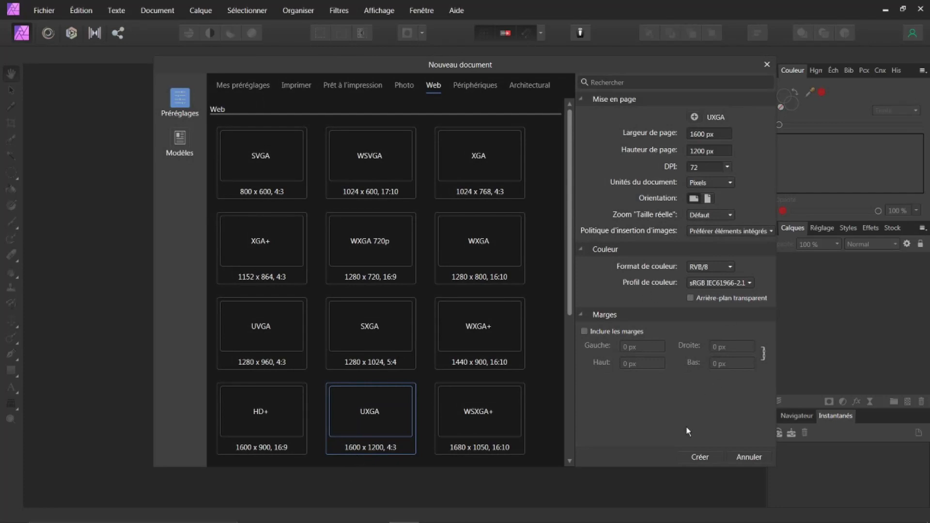
left_click(700, 457)
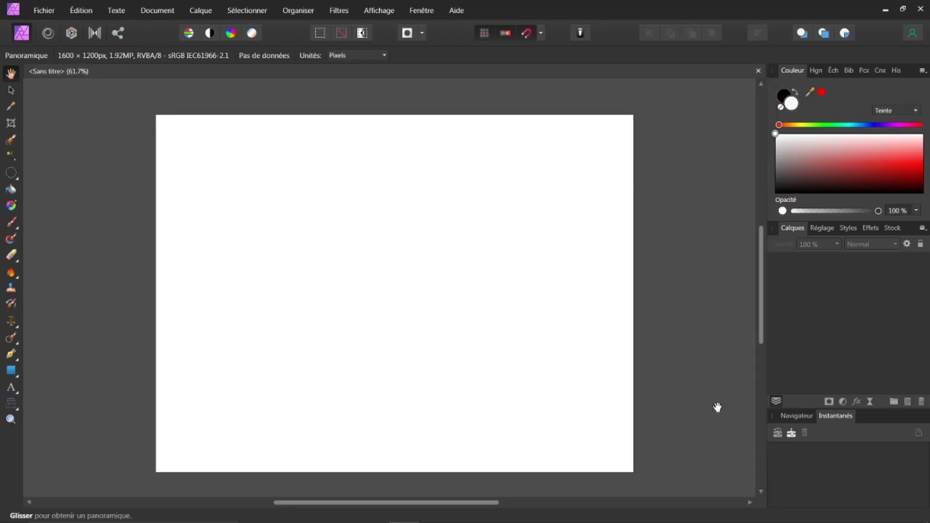
key("ctrl+r")
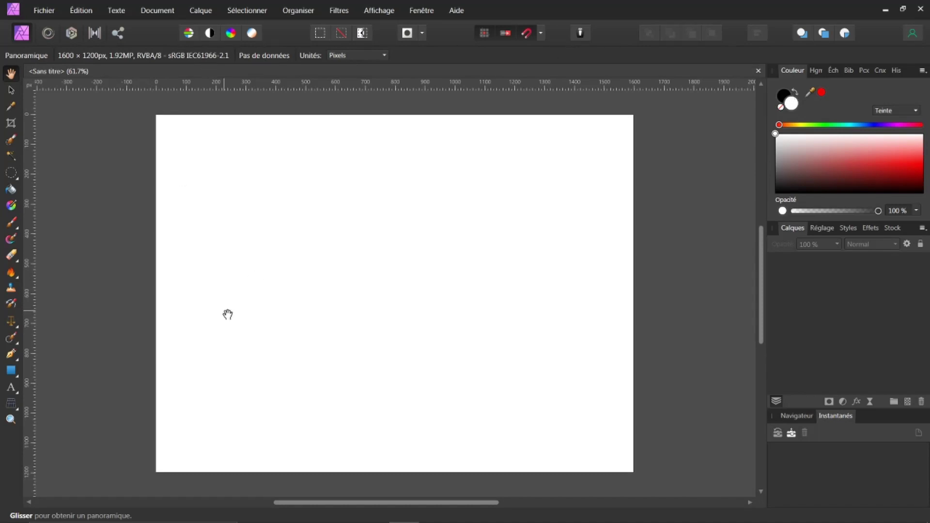
- Draw a rectangle about 1520 px wide near the page's upper edge, fill it black and flatten it into a thin bar
left_click(18, 377)
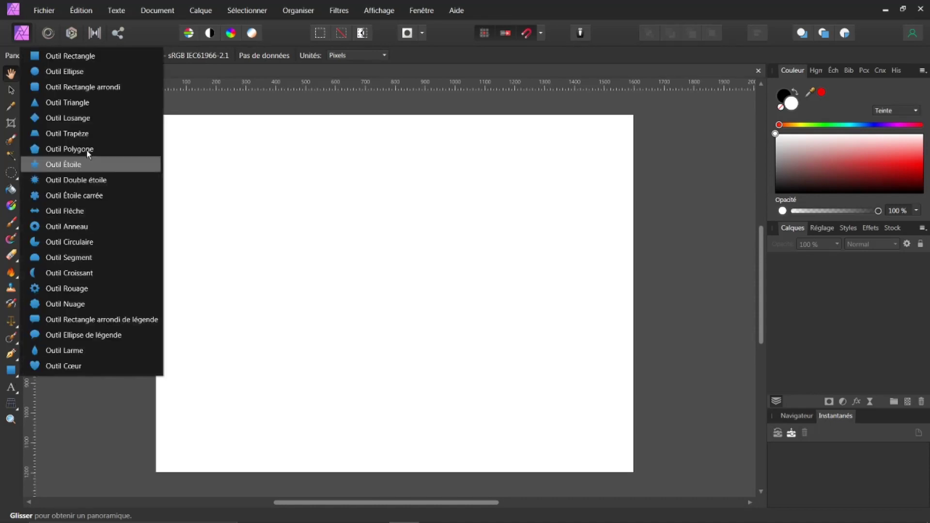
left_click(64, 56)
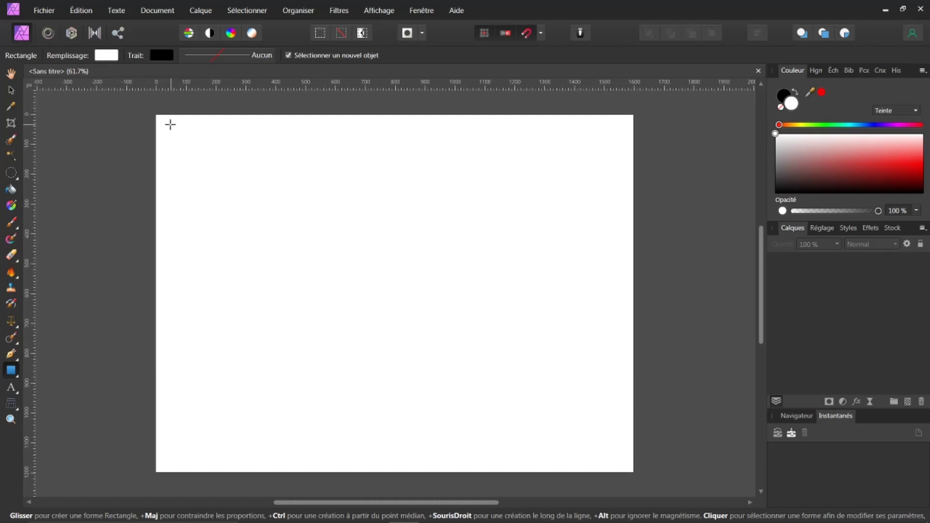
left_click_drag(168, 123, 622, 160)
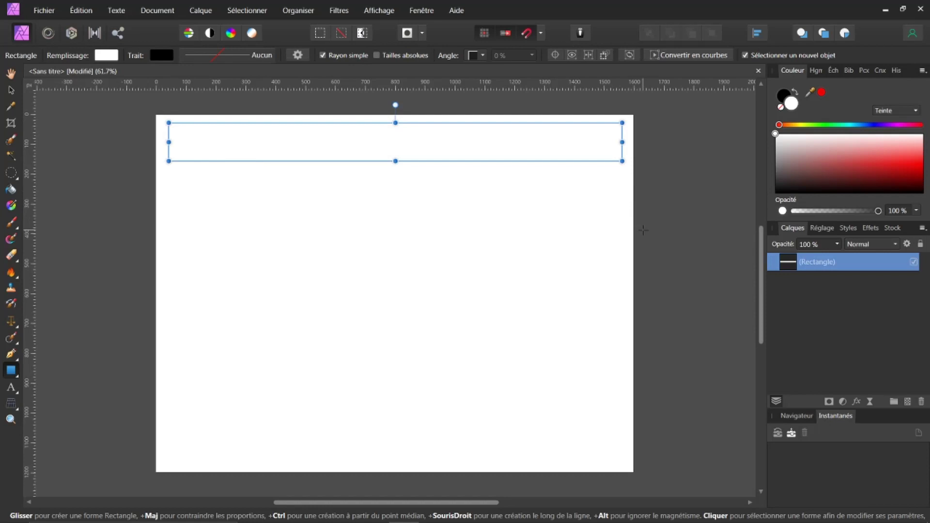
left_click(796, 93)
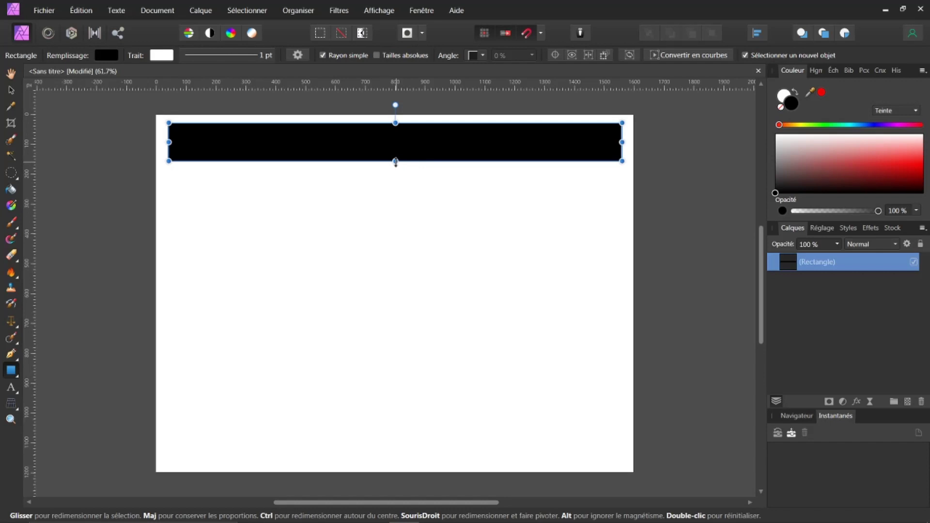
left_click_drag(395, 161, 410, 127)
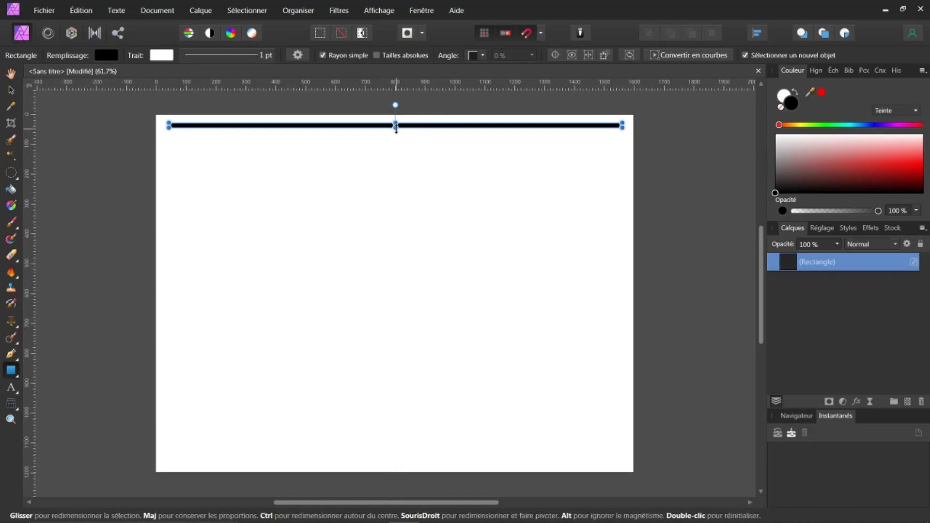
left_click_drag(397, 127, 396, 127)
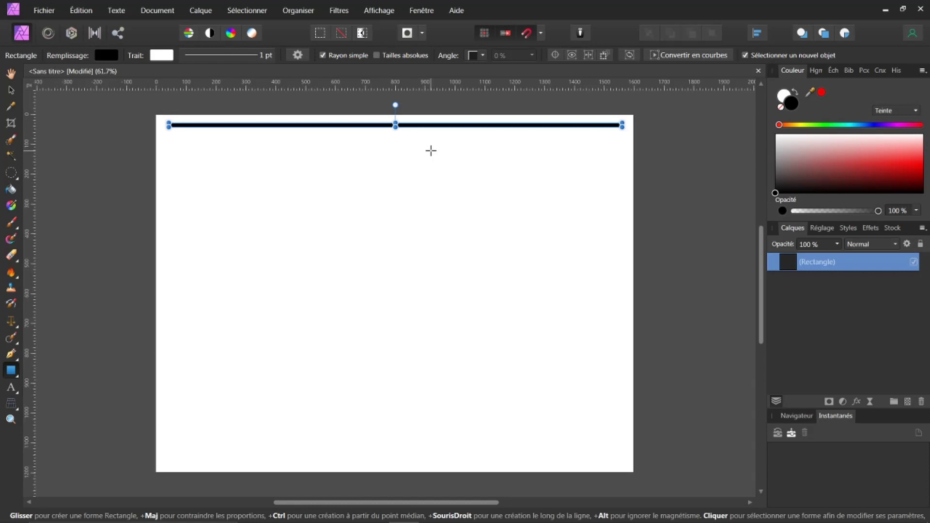
- Duplicate the black bar and move the copy just below the original, leaving a narrow white gap
key("ctrl+j")
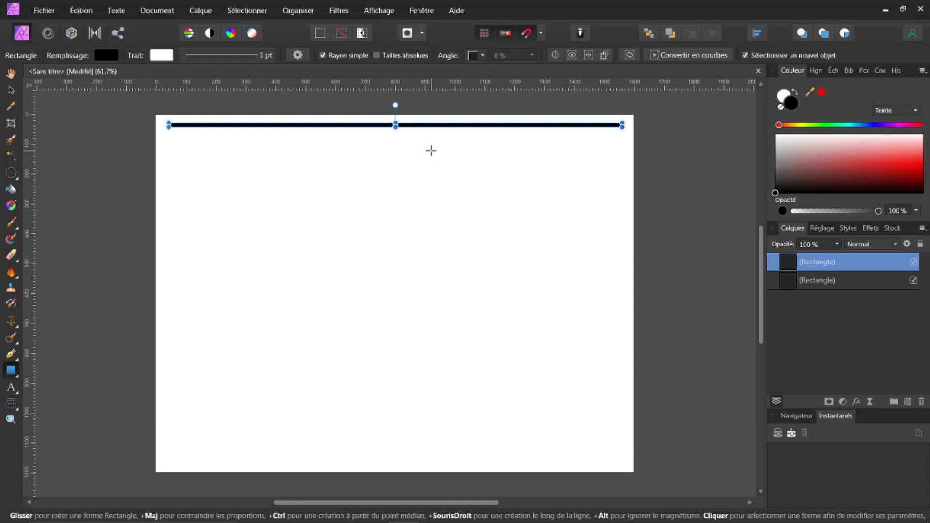
right_click(808, 268)
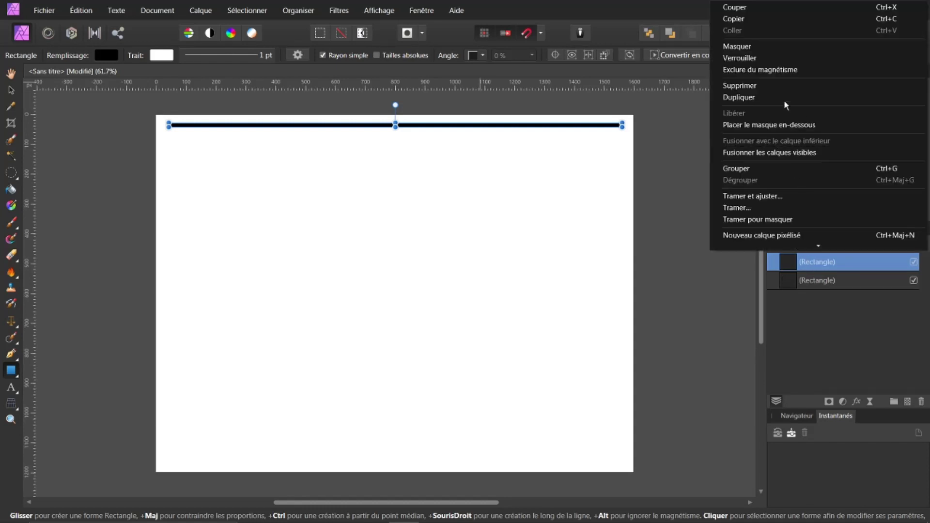
left_click(681, 202)
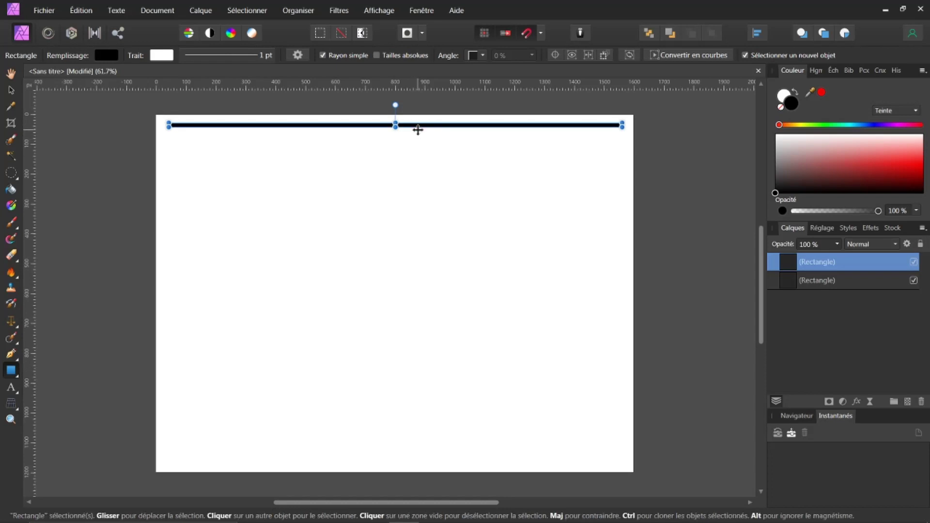
mouse_move(418, 130)
left_mouse_down()
mouse_move(414, 140)
mouse_move(429, 138)
left_mouse_up()
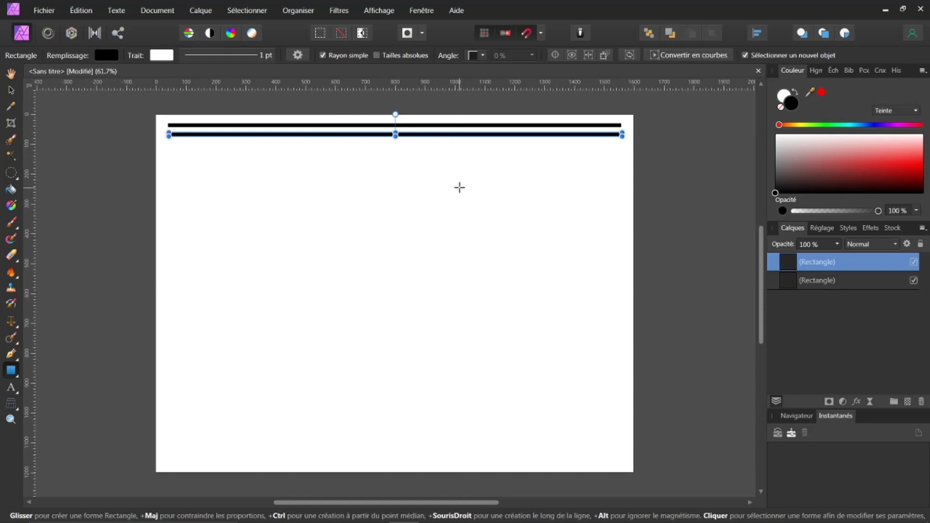
- Duplicate the bar repeatedly at the same spacing until evenly spaced horizontal stripes fill the page down to its lower edge
key("ctrl+j")
key("ctrl+j")
key("ctrl+j")
key("ctrl+j")
key("ctrl+j")
key("ctrl+j")
key("ctrl+j")
key("ctrl+j")
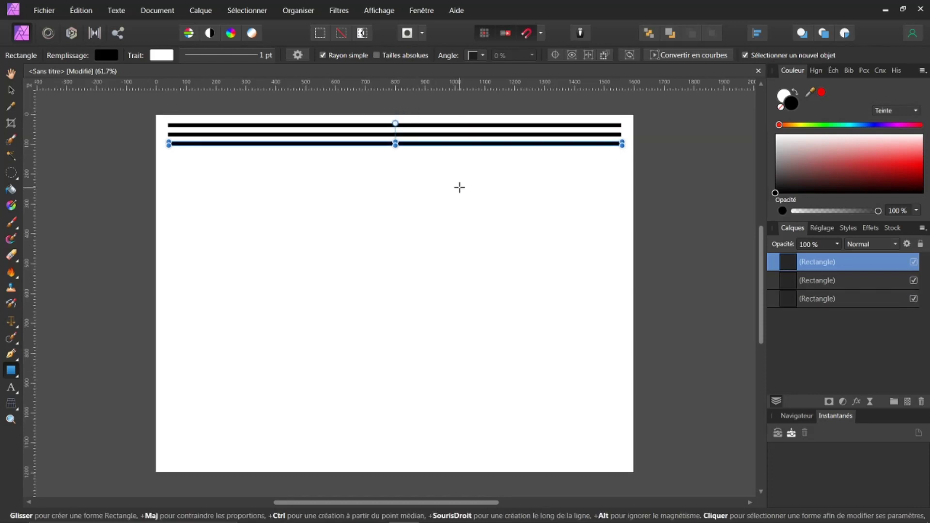
key("ctrl+j")
key("ctrl+j")
key("ctrl+j")
key("ctrl+j")
key("ctrl+j")
key("ctrl+j")
key("ctrl+j")
key("ctrl+j")
key("ctrl+j")
key("ctrl+j")
key("ctrl+j")
key("ctrl+j")
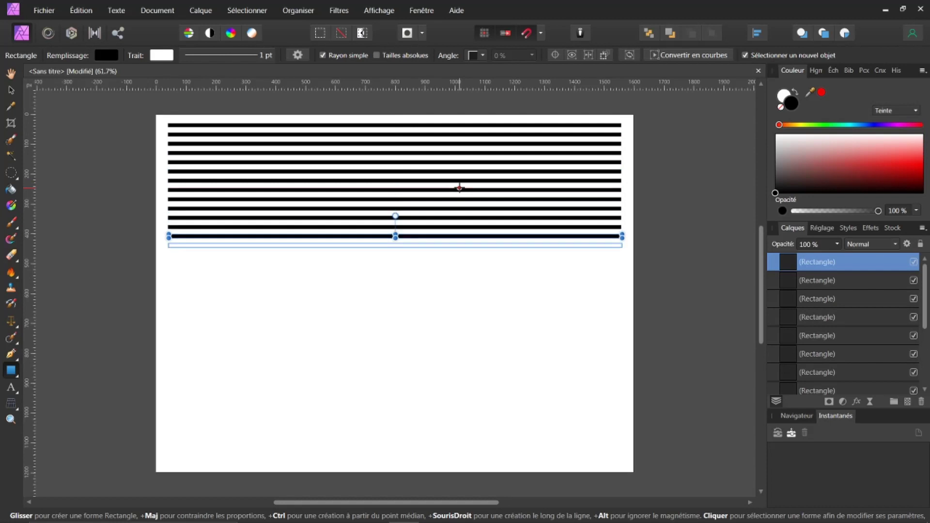
key("ctrl+j")
key("ctrl+j")
key("ctrl+j")
key("ctrl+j")
key("ctrl+j")
key("ctrl+j")
key("ctrl+j")
key("ctrl+j")
key("ctrl+j")
key("ctrl+j")
key("ctrl+j")
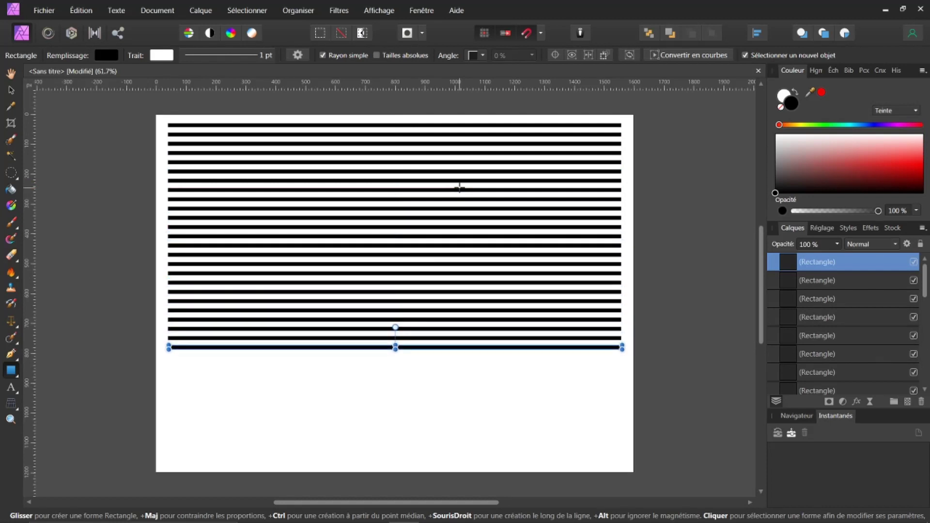
key("ctrl+j")
key("ctrl+j")
key("ctrl+j")
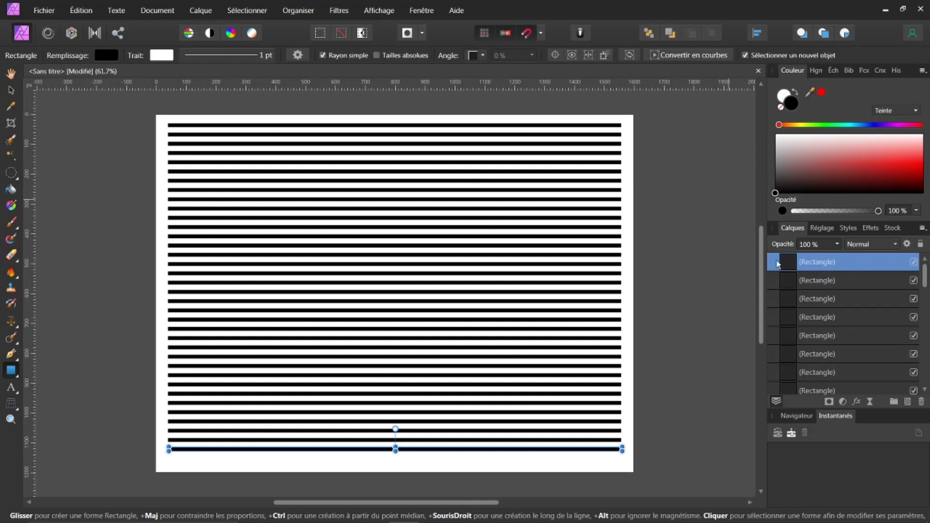
- Select all the rectangle layers, from the topmost to the bottommost, and group them
scroll(827, 271, "down", 5)
scroll(825, 279, "down", 2)
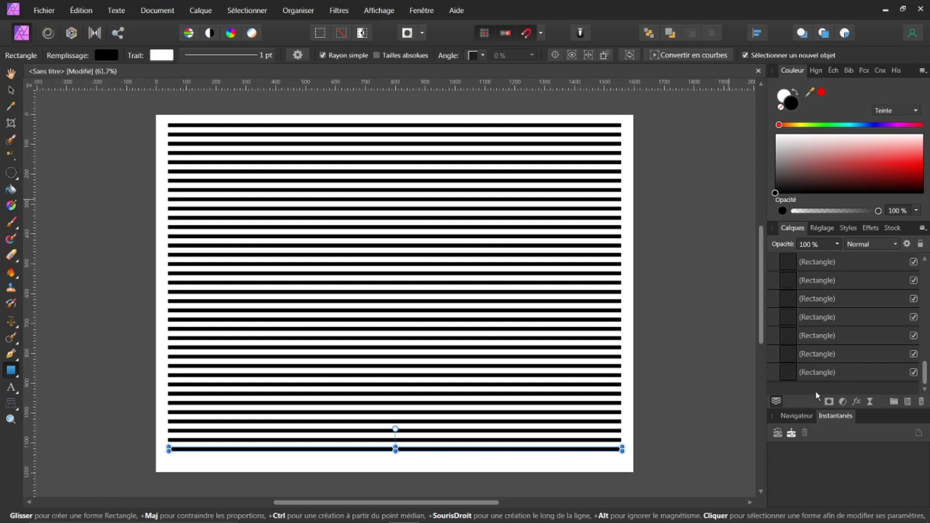
left_click(808, 375, "shift")
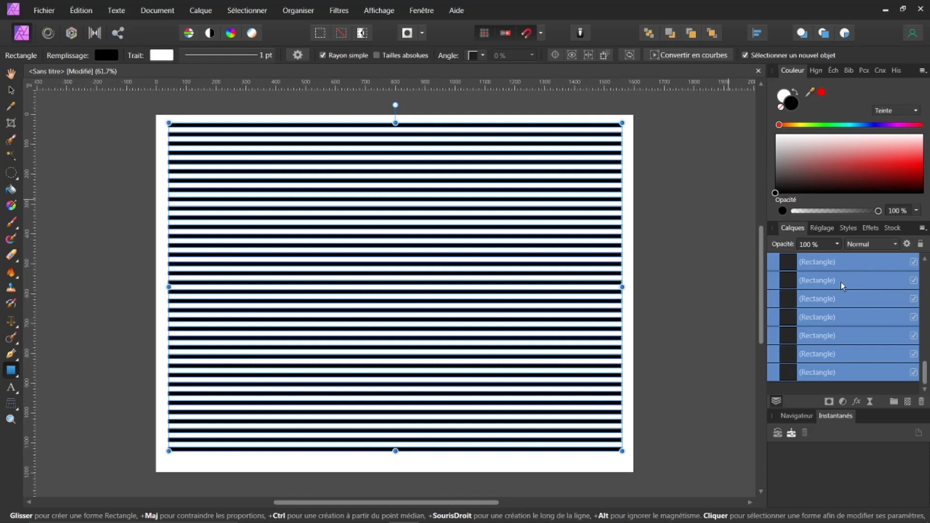
left_click(894, 402)
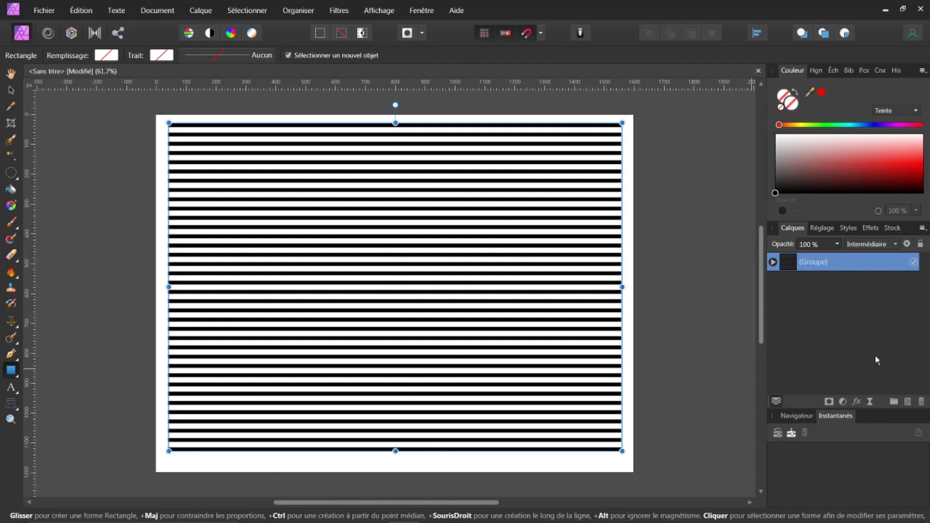
- Add a live Liquify filter to the stripe group and set its brush size to 891.2 px
left_click(870, 401)
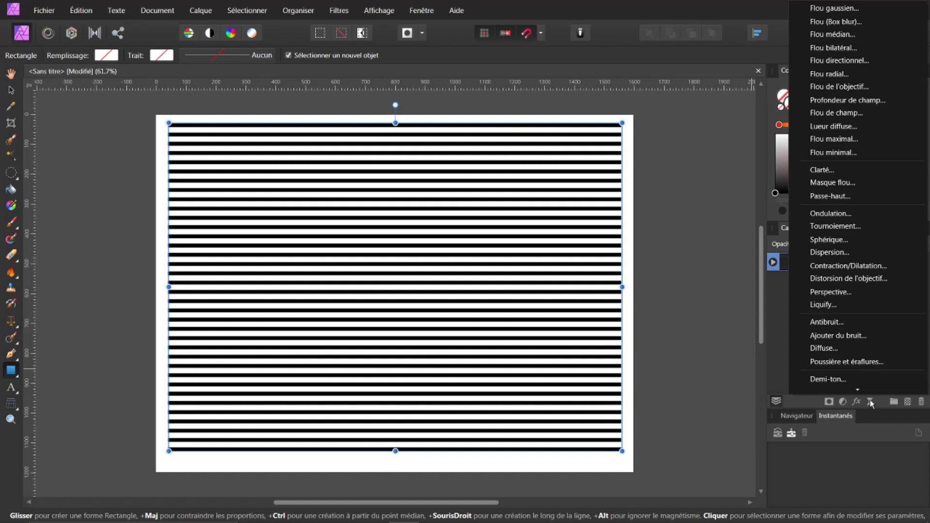
left_click(823, 305)
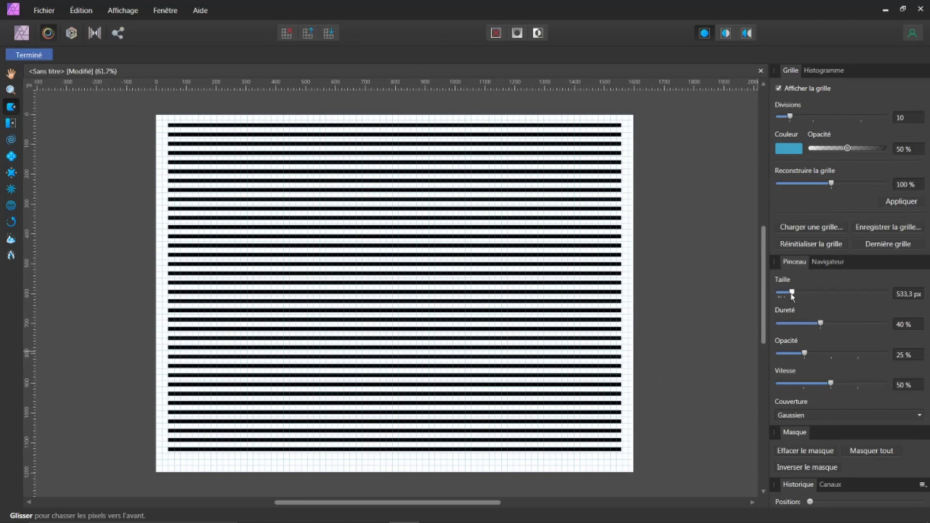
left_click_drag(792, 293, 801, 294)
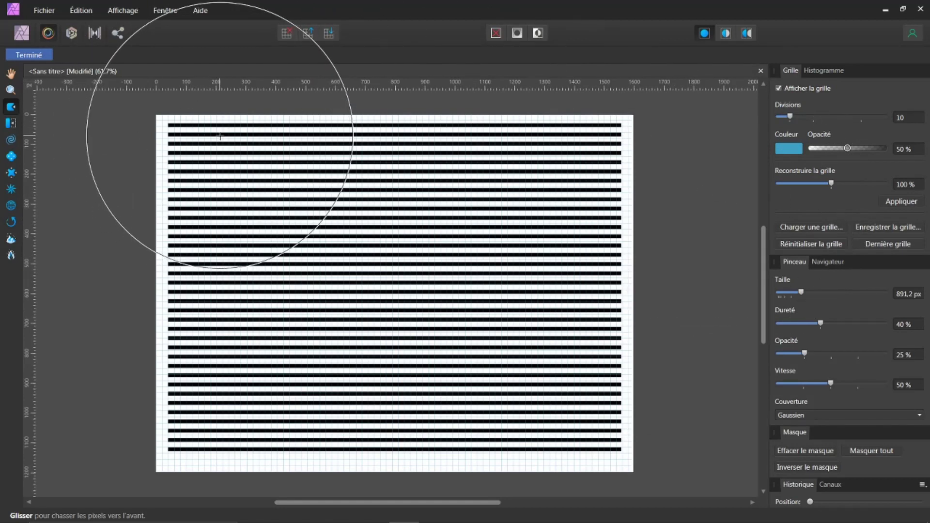
- Push the stripes into flowing waves across the whole page with the Liquify brush and finish the filter
mouse_move(221, 135)
left_mouse_down()
mouse_move(212, 249)
mouse_move(253, 353)
mouse_move(342, 322)
mouse_move(612, 286)
left_mouse_up()
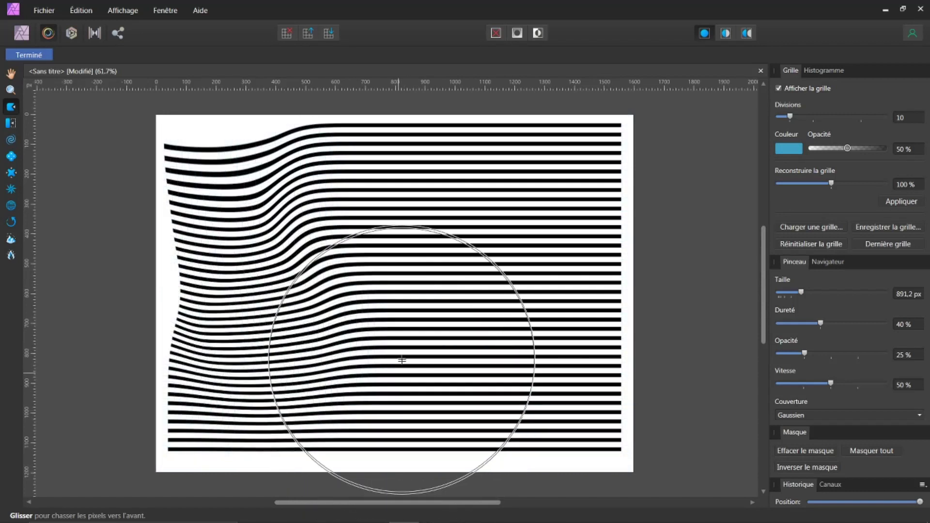
left_click_drag(398, 212, 527, 208)
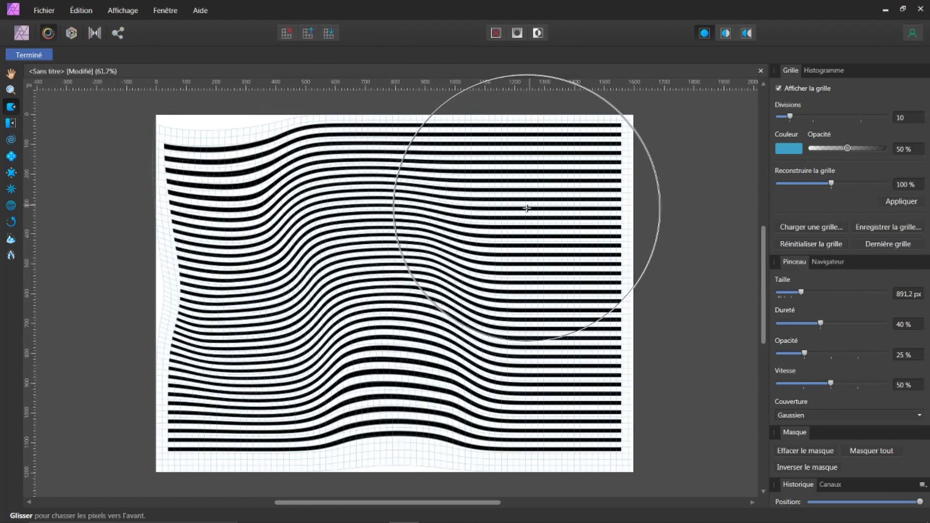
mouse_move(546, 224)
left_mouse_down()
mouse_move(571, 239)
mouse_move(588, 374)
mouse_move(730, 337)
mouse_move(790, 281)
left_mouse_up()
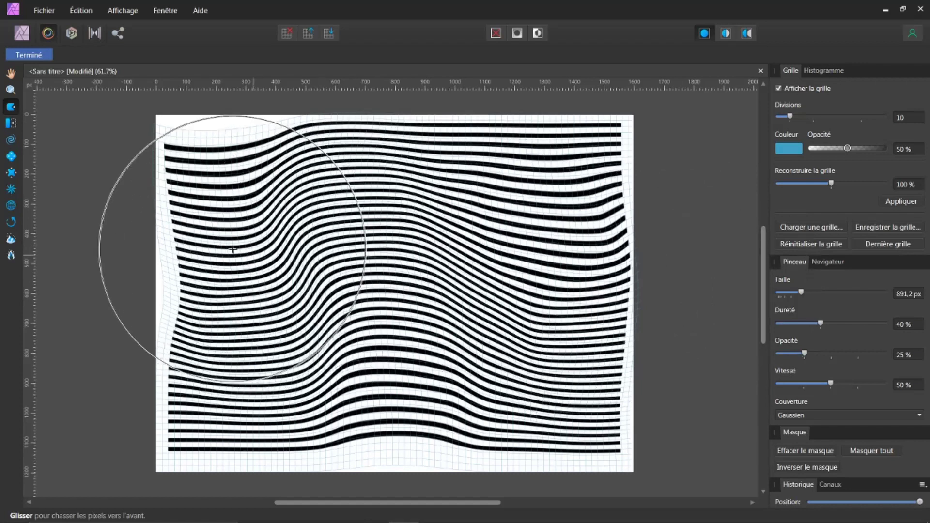
left_click(20, 56)
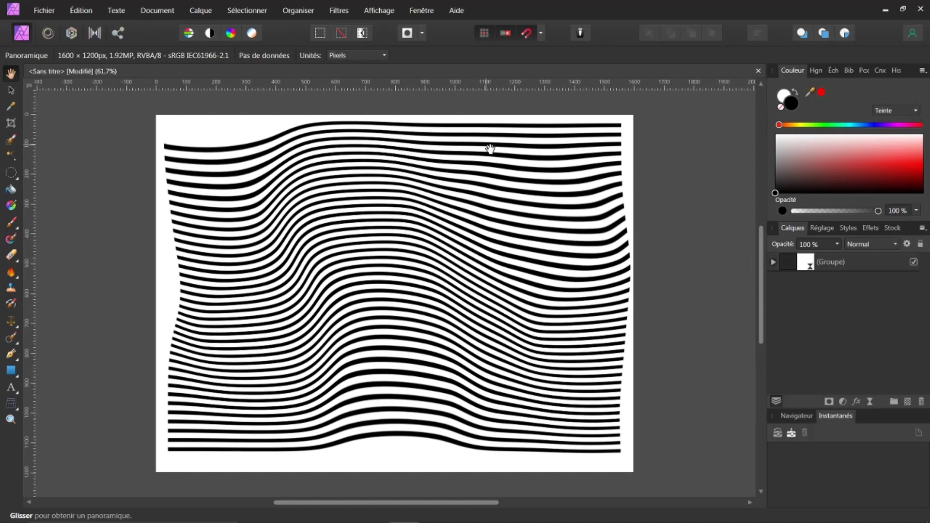
- Set up the Artistic Text tool with the recently used font Aero
left_click(10, 389)
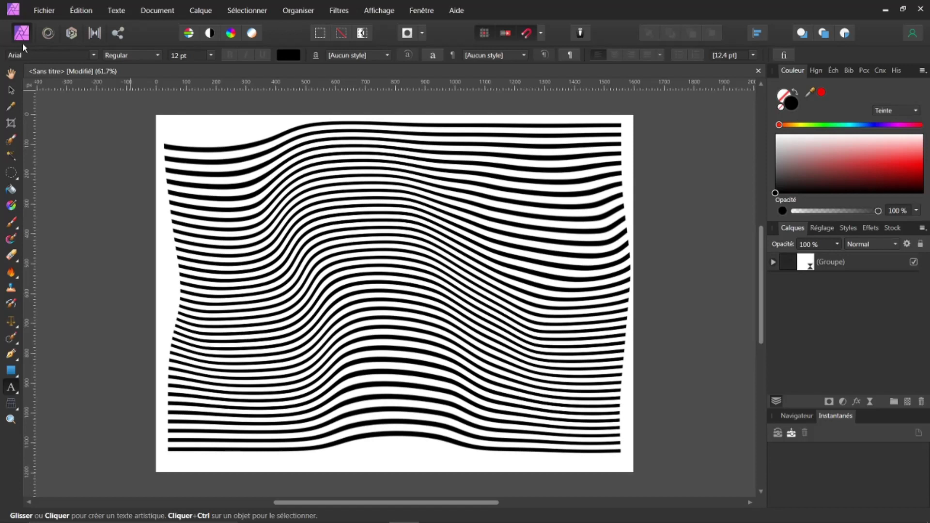
left_click(95, 55)
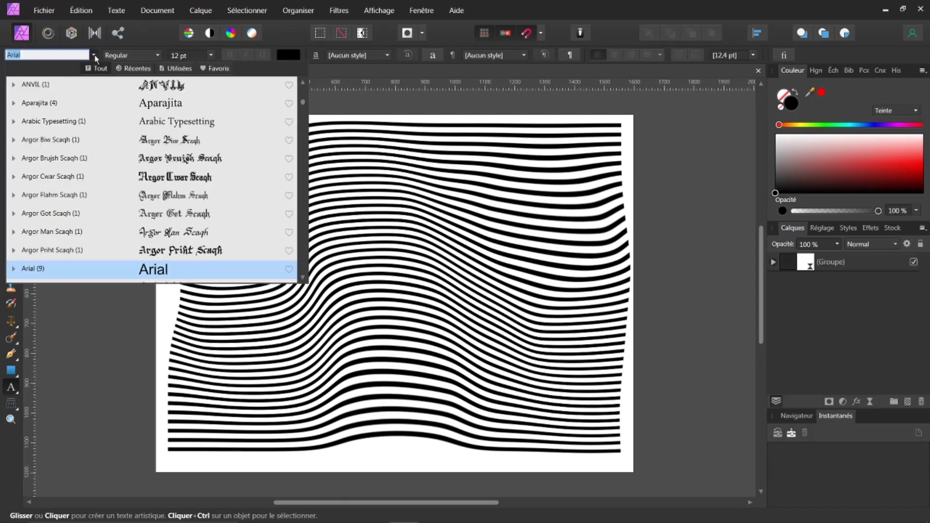
left_click(137, 68)
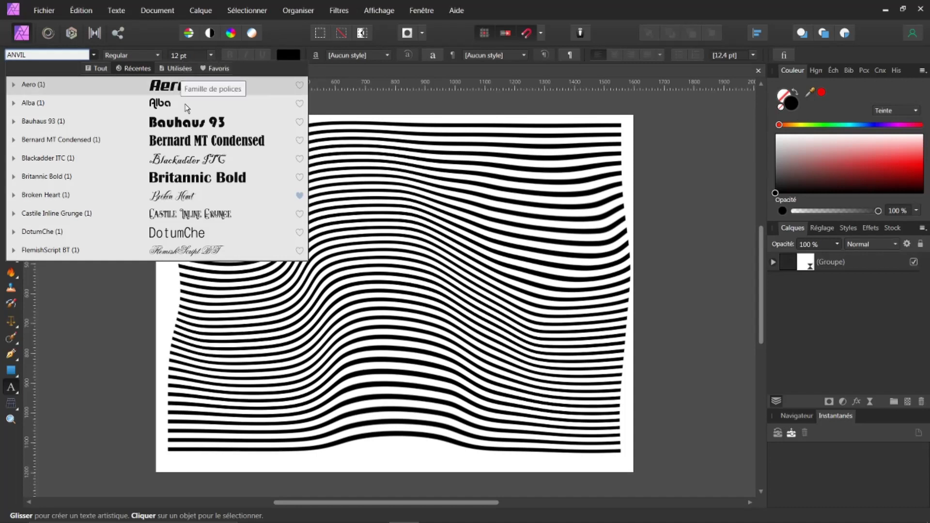
left_click(171, 90)
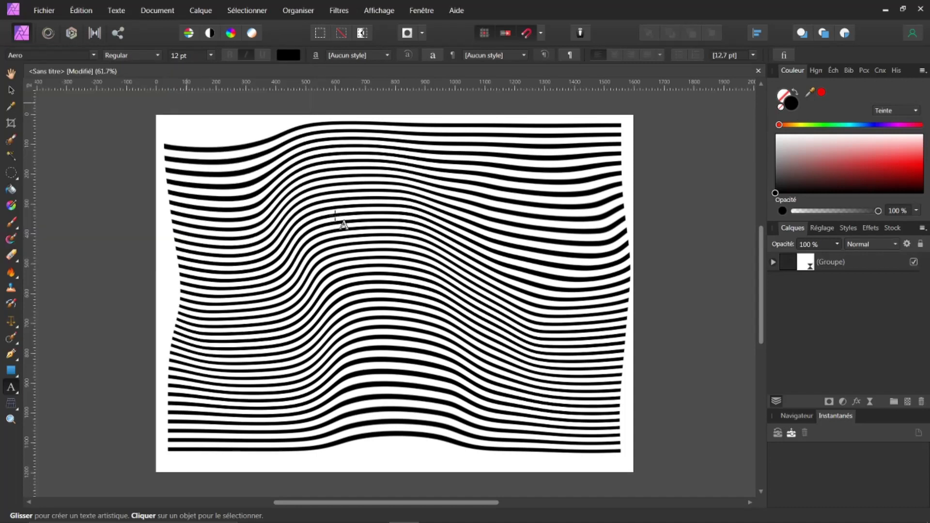
- Add the artistic text "GIMP" at about 524.6 pt over the wavy stripes and centre it on the page
left_click_drag(231, 218, 243, 348)
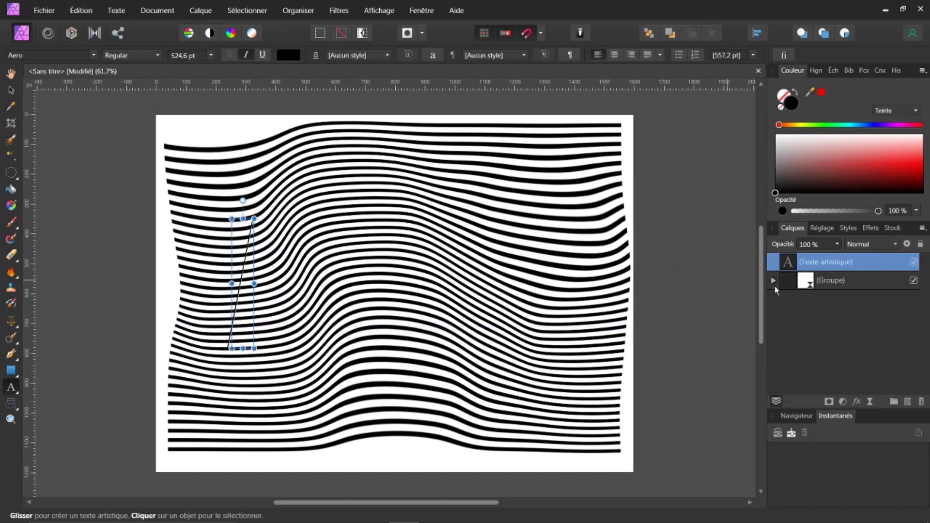
type("GIMP")
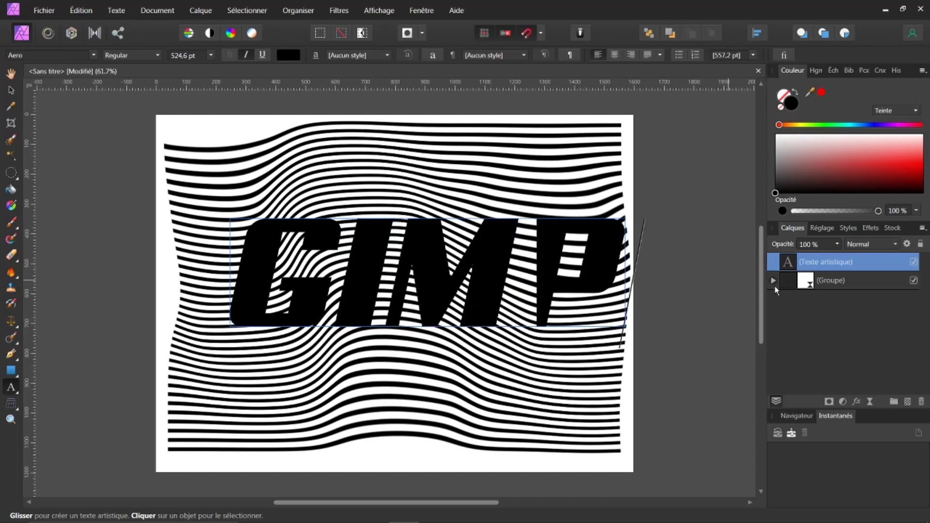
key("Escape")
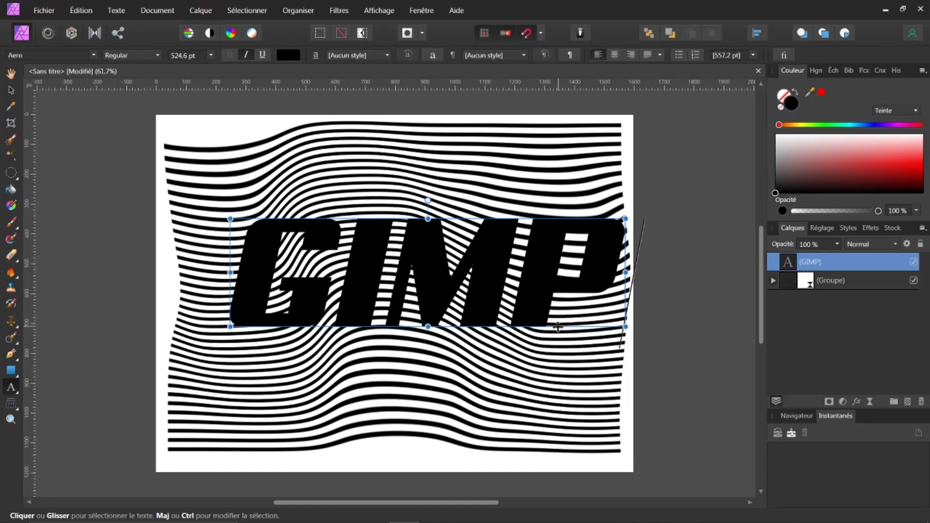
left_click_drag(549, 329, 521, 336)
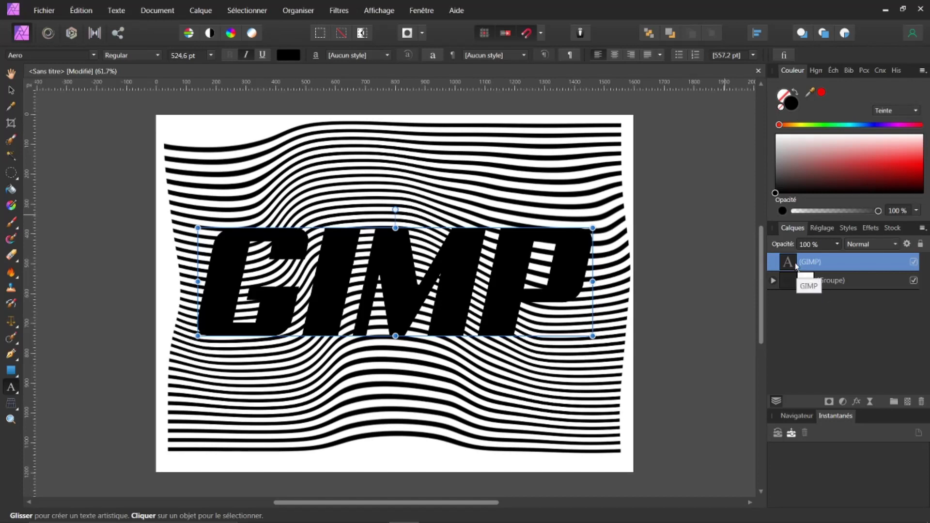
- Nest the "GIMP" text layer as a mask on the stripe group so the waves are clipped to the letters
left_click_drag(788, 264, 785, 290)
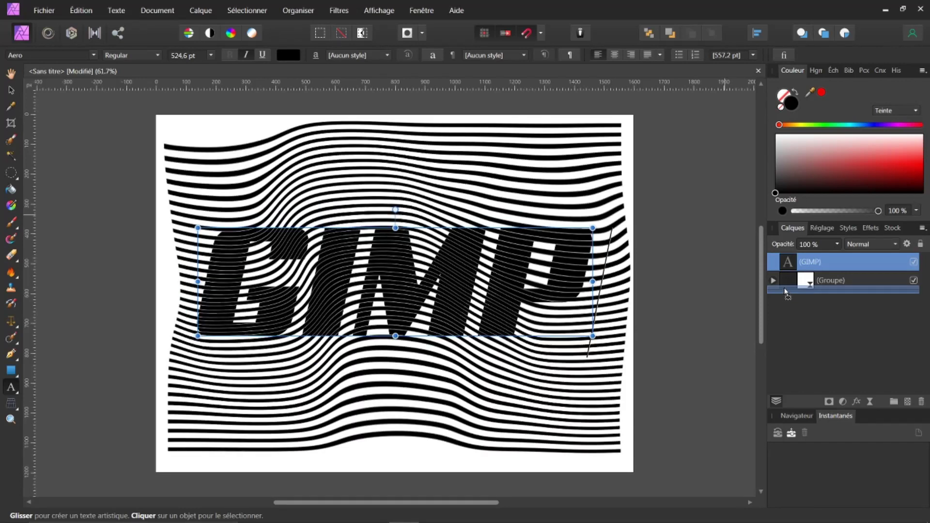
left_click_drag(786, 289, 788, 285)
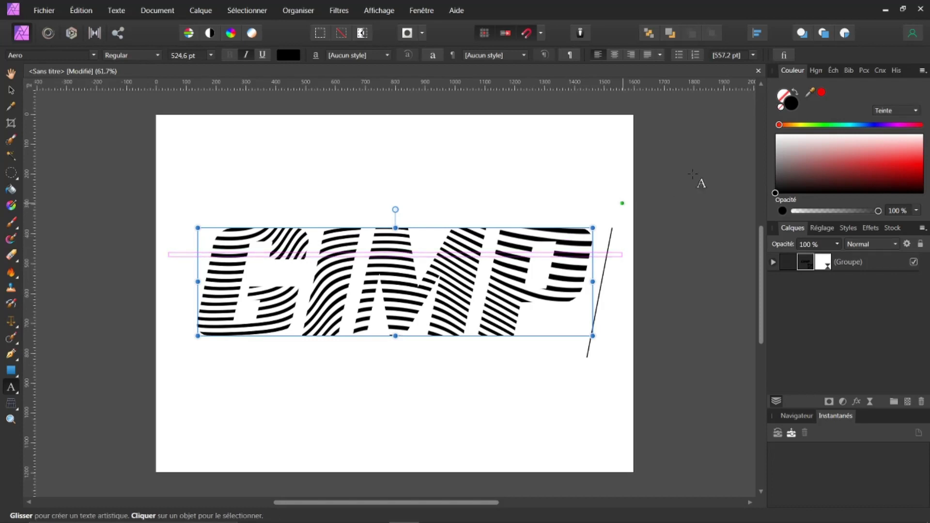
left_click(809, 264)
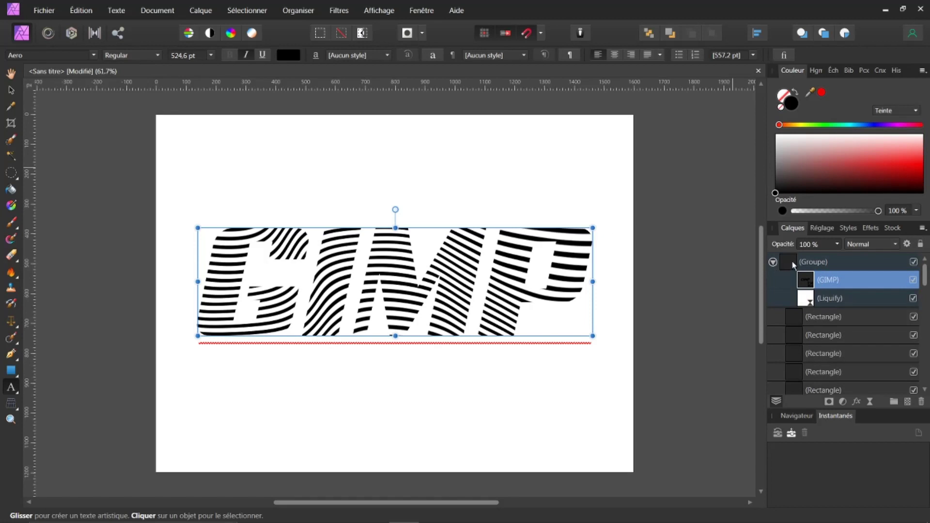
left_click(773, 262)
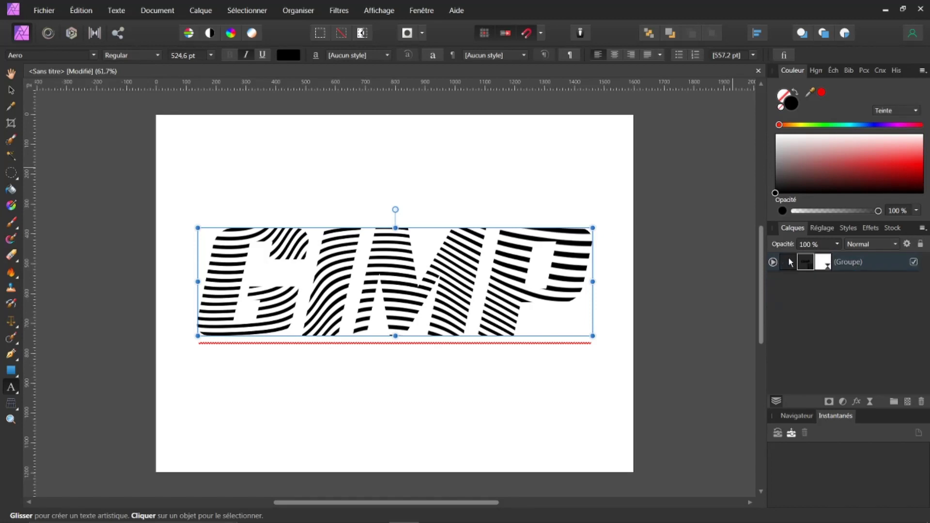
- Try the masked stripe group in red and in violet, and return it to black
left_click(790, 264)
left_click_drag(866, 141, 917, 162)
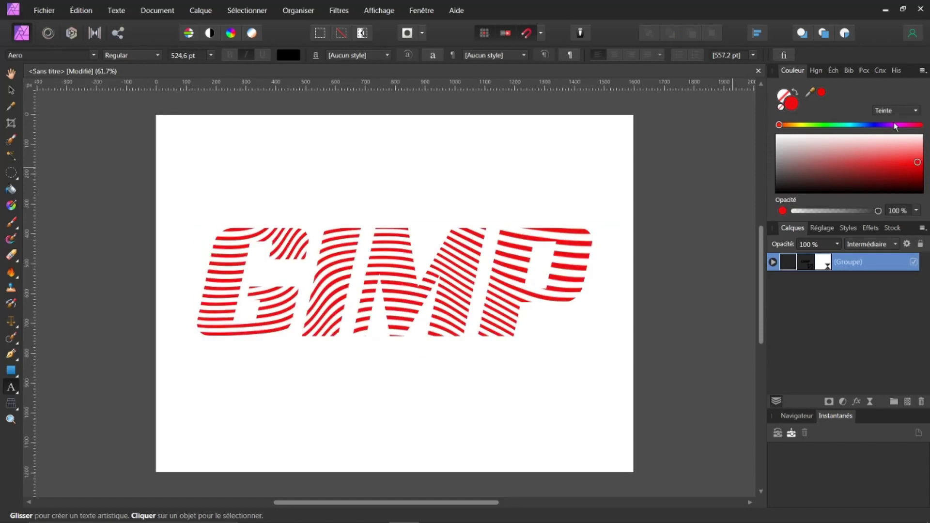
left_click(879, 124)
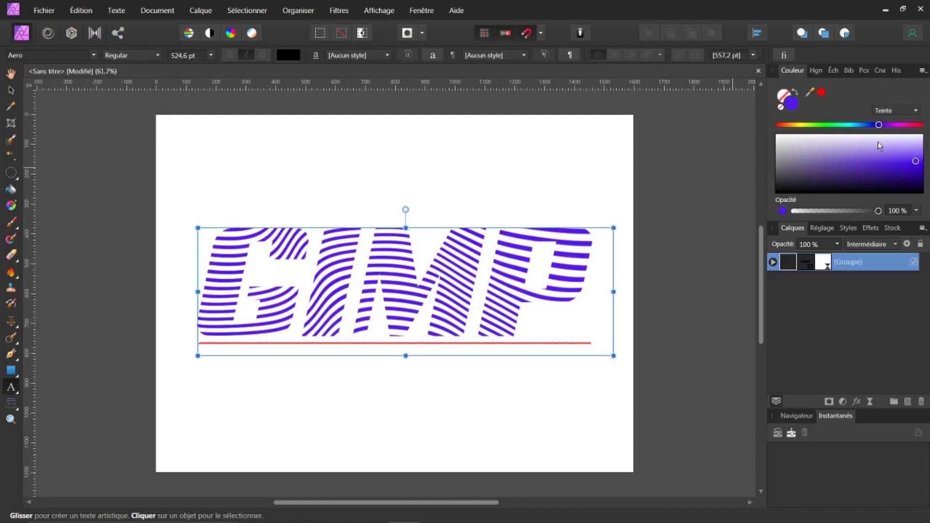
left_click_drag(798, 168, 776, 191)
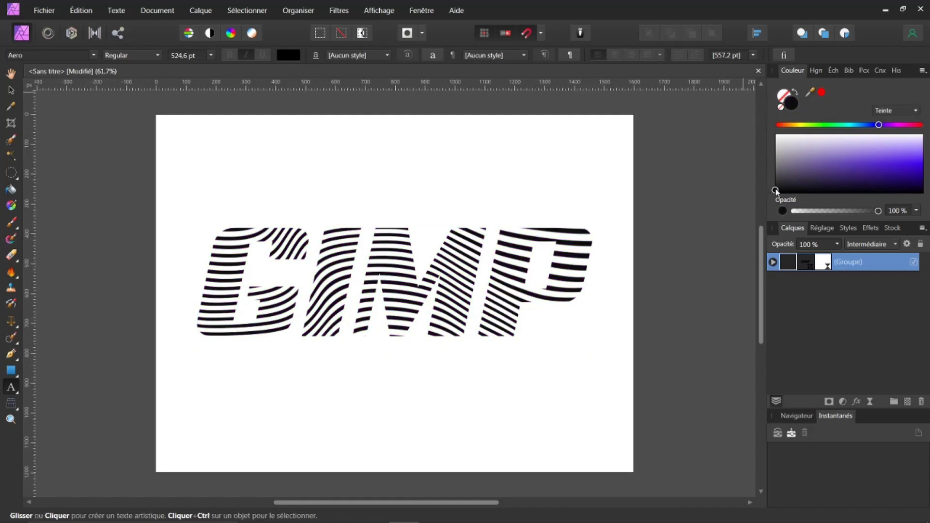
- Reopen the live Liquify filter nested in the stripe group for editing
left_click(774, 262)
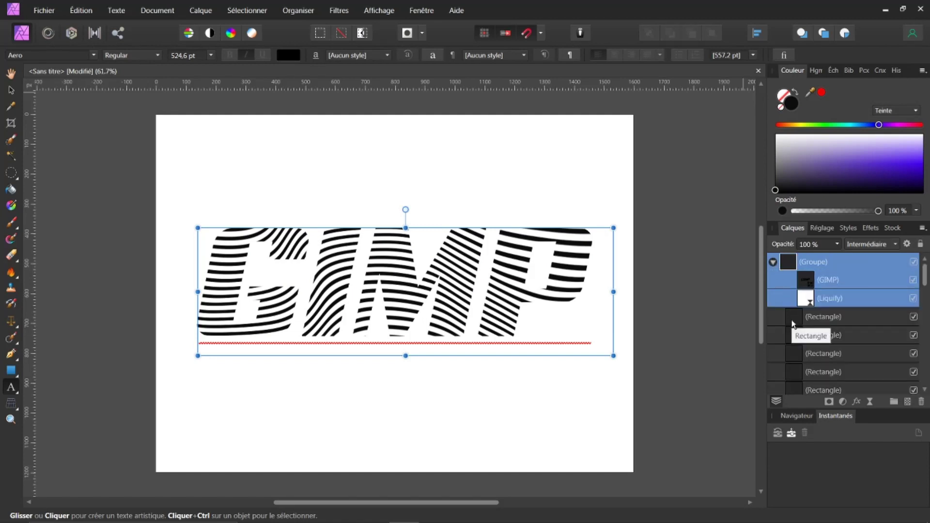
left_click(812, 302)
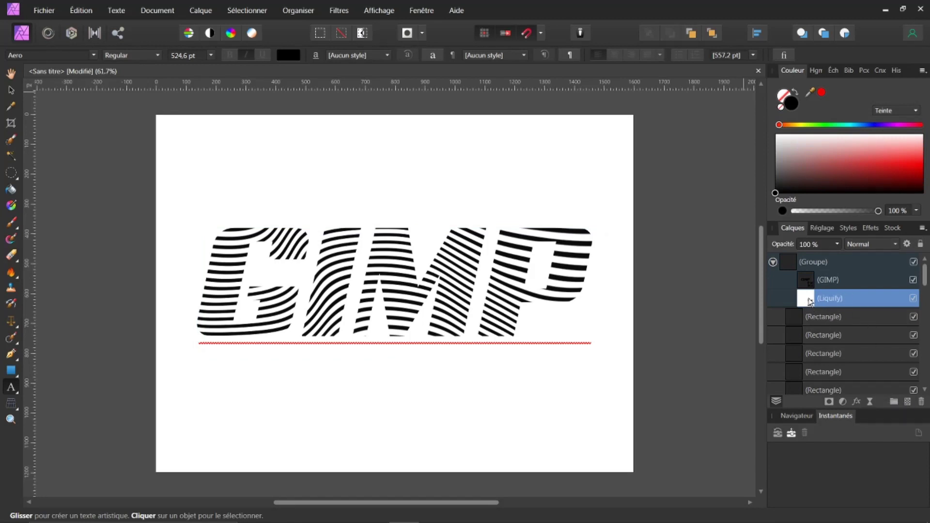
double_click(810, 301)
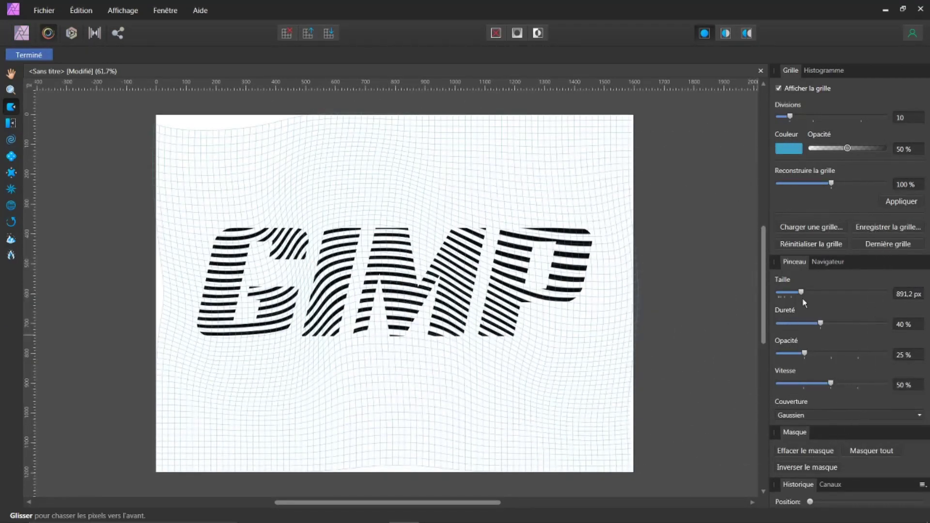
- Set the Liquify brush size to 354 px and push the stripes locally inside the letters
left_click_drag(802, 293, 786, 302)
left_click(512, 273)
mouse_move(512, 274)
left_mouse_down()
mouse_move(529, 244)
mouse_move(505, 279)
mouse_move(460, 264)
mouse_move(457, 281)
mouse_move(472, 240)
mouse_move(448, 247)
mouse_move(358, 223)
mouse_move(400, 273)
mouse_move(352, 266)
mouse_move(344, 230)
left_mouse_up()
mouse_move(216, 213)
left_mouse_down()
mouse_move(205, 243)
mouse_move(229, 253)
mouse_move(222, 278)
mouse_move(229, 284)
mouse_move(240, 275)
mouse_move(234, 267)
mouse_move(228, 284)
mouse_move(267, 240)
left_mouse_up()
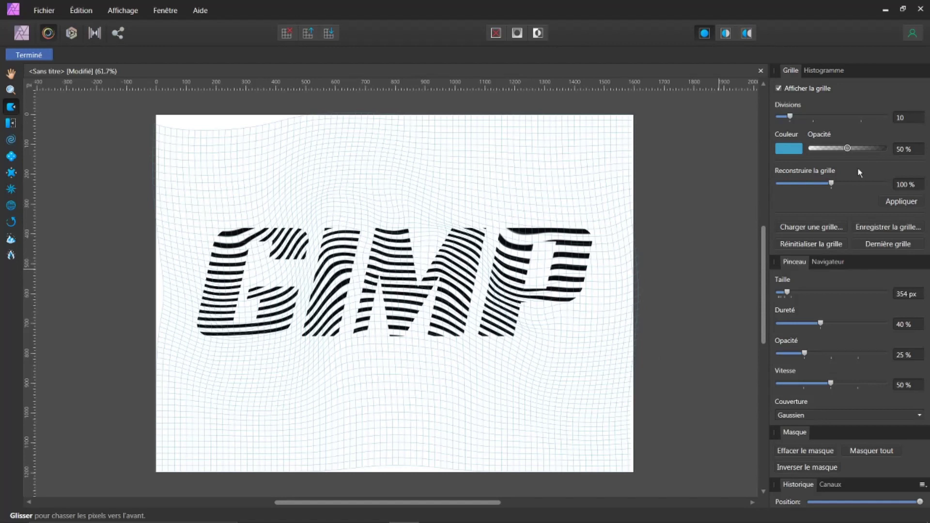
- Reconstruct the Liquify mesh to 0 % and apply it to straighten all the stripes
left_click_drag(832, 186, 769, 205)
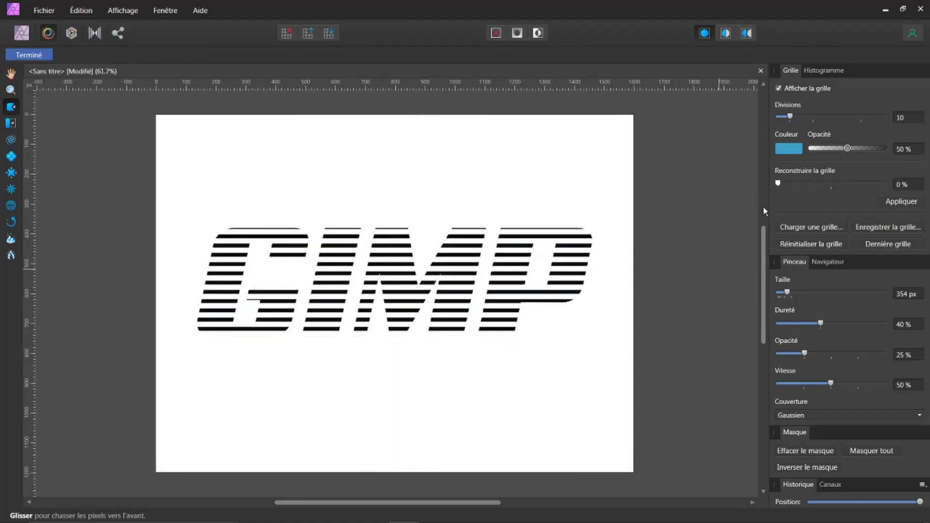
left_click_drag(778, 183, 758, 200)
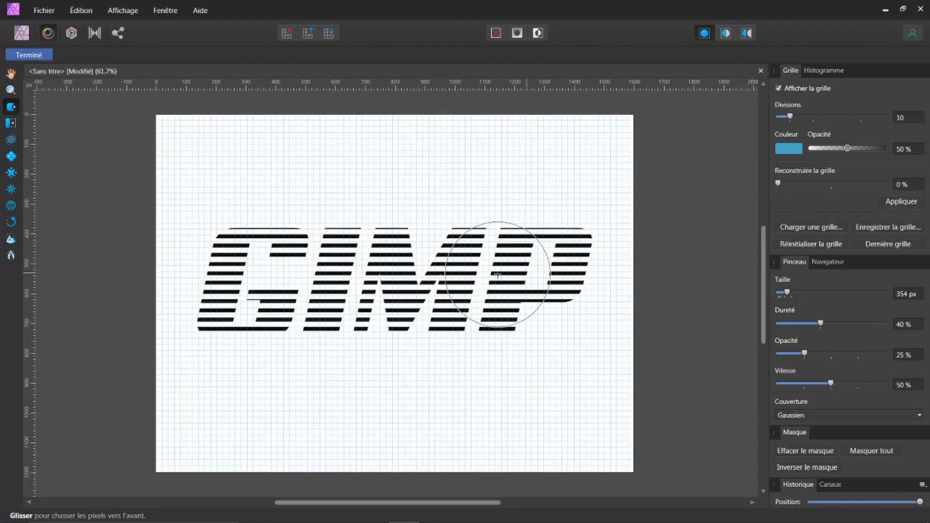
mouse_move(452, 267)
left_mouse_down()
mouse_move(426, 273)
mouse_move(446, 219)
mouse_move(457, 245)
left_mouse_up()
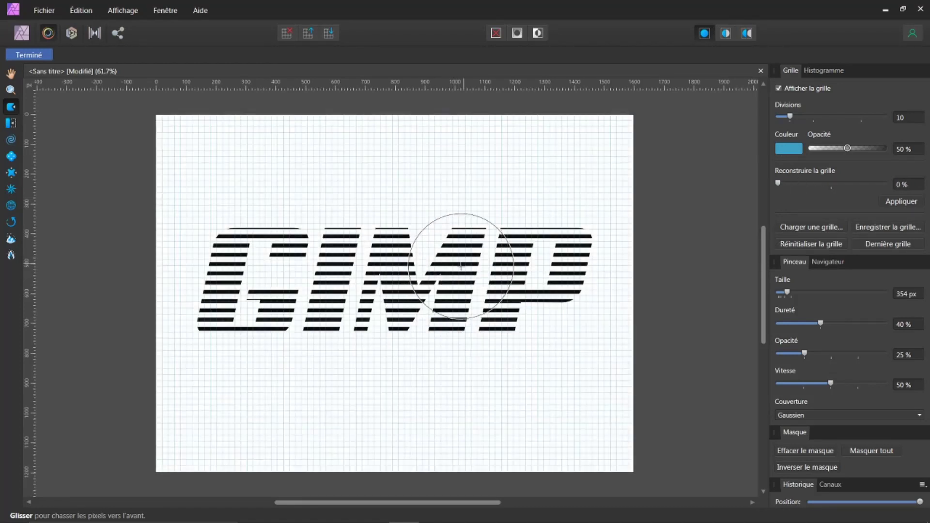
left_click(892, 199)
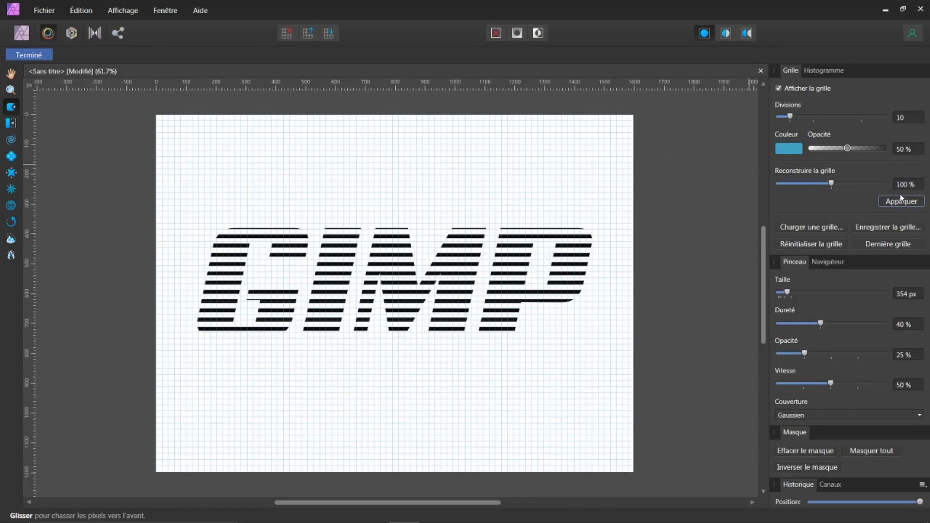
- Push gentle waves through the letters' stripes with a Liquify brush of 817.1 px and finish the filter
left_click_drag(786, 292, 799, 295)
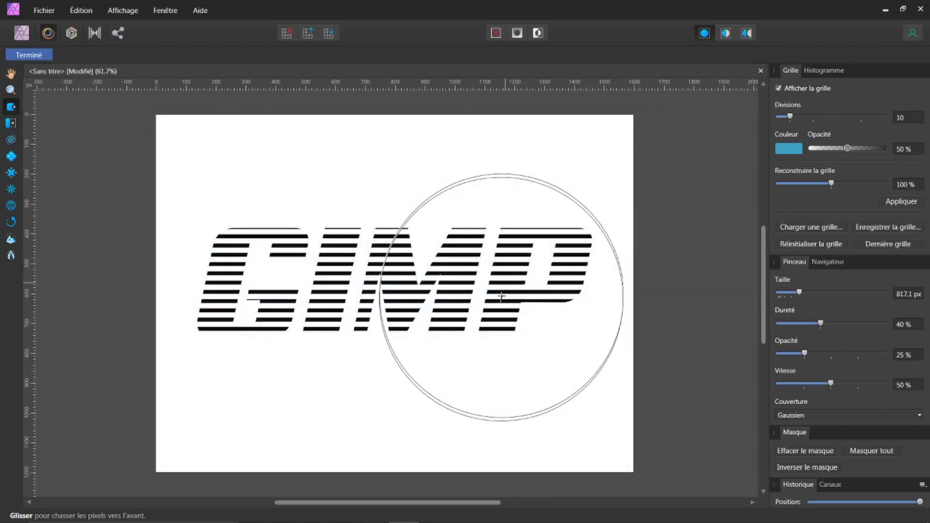
mouse_move(499, 315)
left_mouse_down()
mouse_move(496, 287)
mouse_move(458, 295)
mouse_move(419, 282)
mouse_move(381, 299)
mouse_move(335, 287)
mouse_move(295, 297)
mouse_move(237, 248)
mouse_move(224, 266)
left_mouse_up()
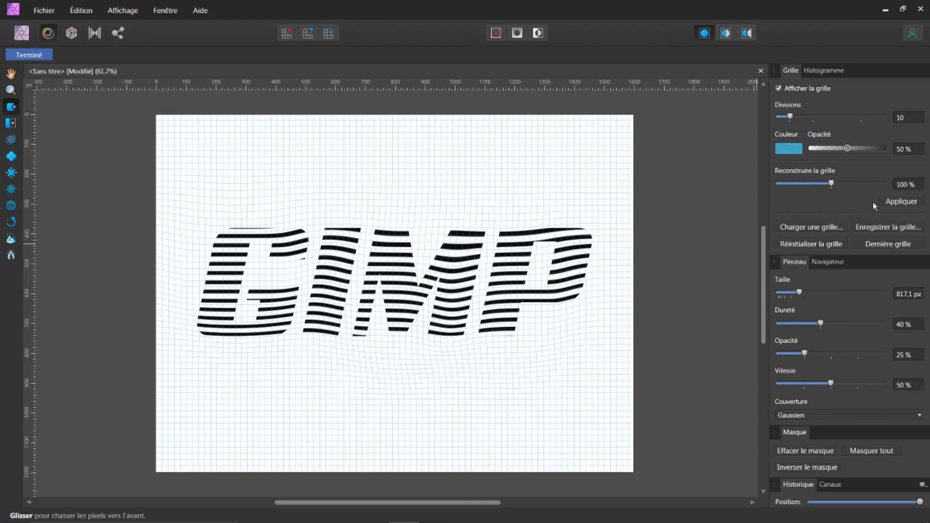
left_click(29, 55)
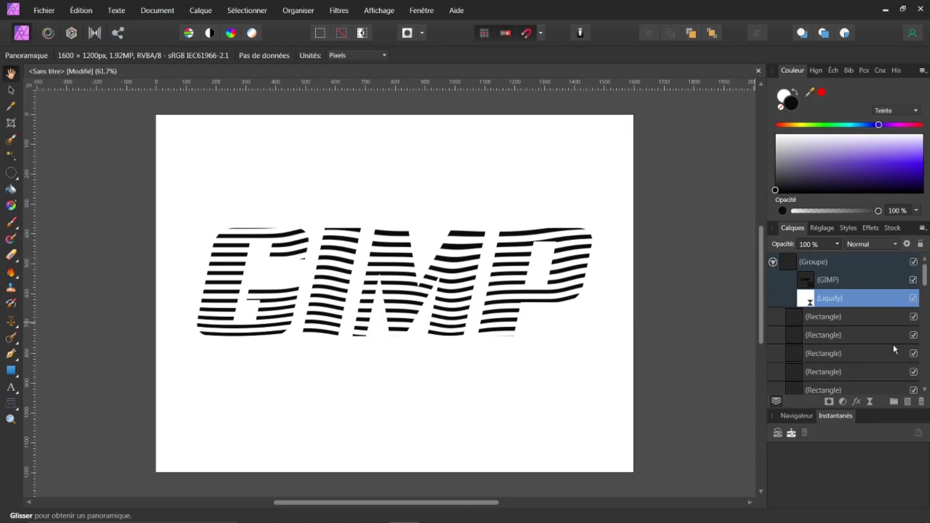
left_click(773, 262)
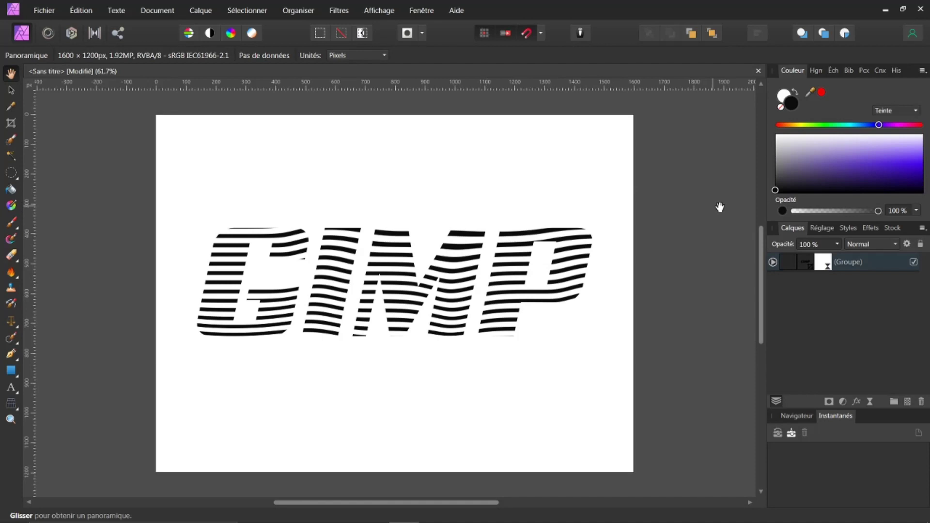
- Recolour the striped lettering group light coral red
left_click(790, 262)
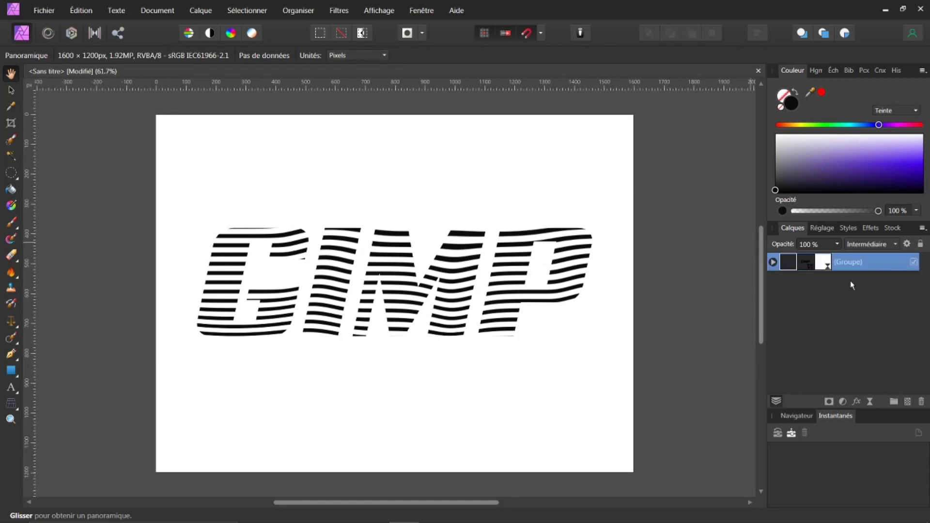
left_click(919, 125)
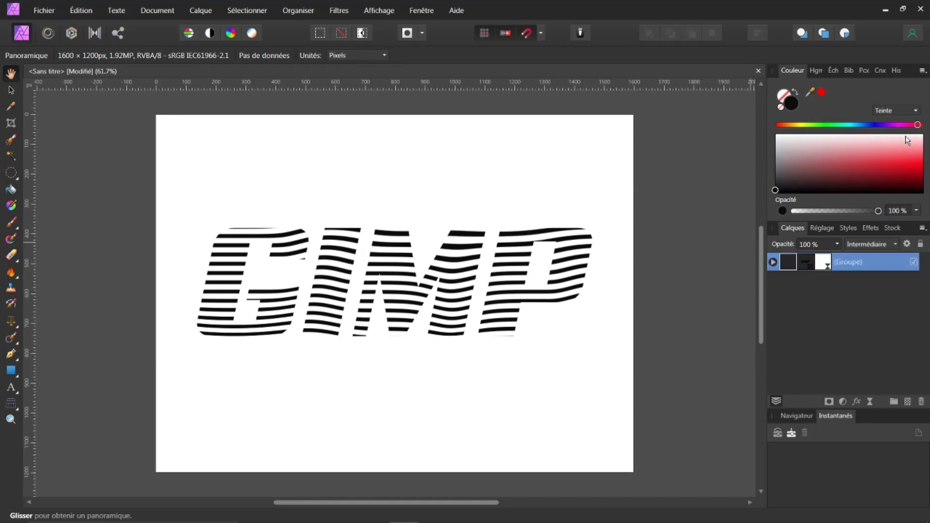
left_click(910, 156)
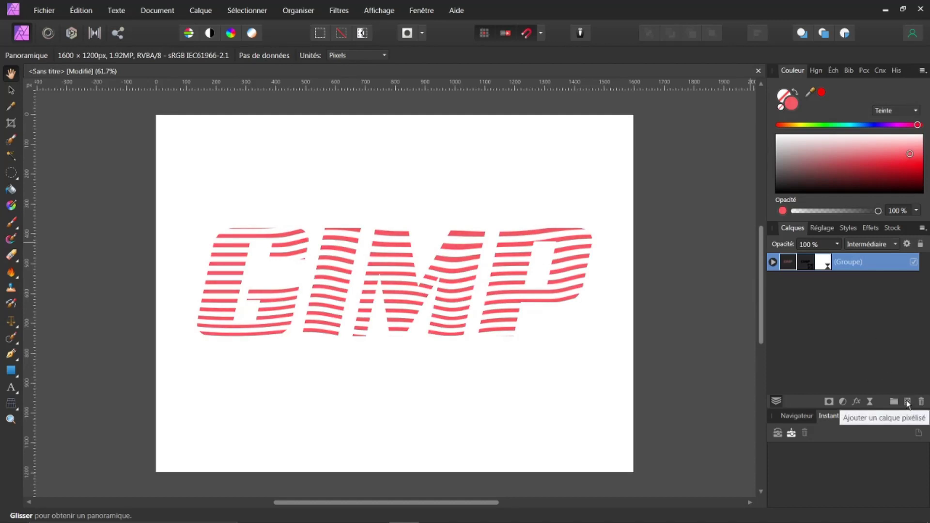
- Add a pixel layer and draw a white-to-black linear gradient from near the page centre to the page's lower-right corner
left_click(908, 403)
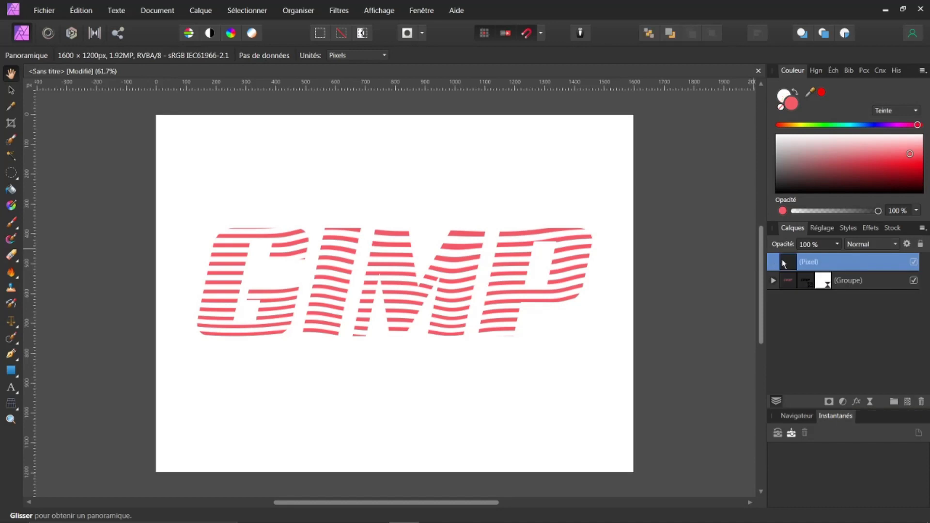
left_click_drag(776, 163, 758, 196)
left_click(10, 205)
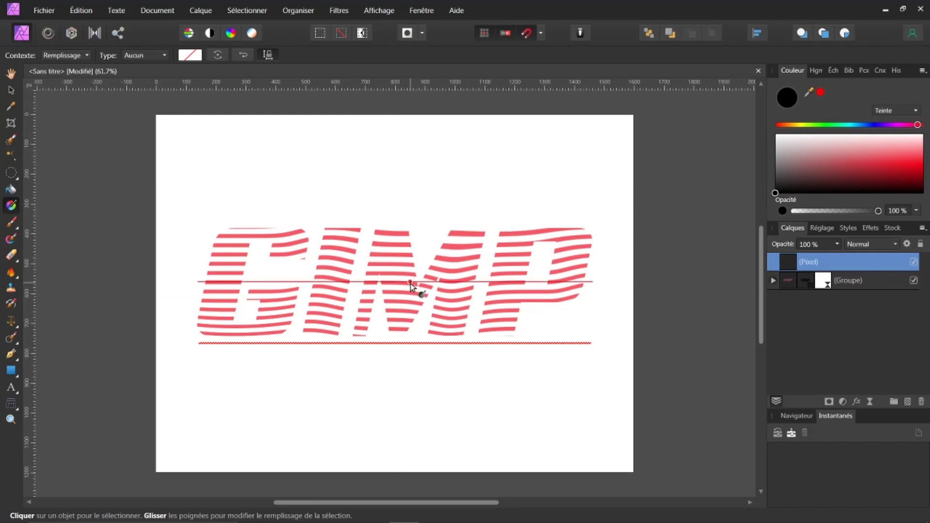
left_click_drag(411, 286, 421, 289)
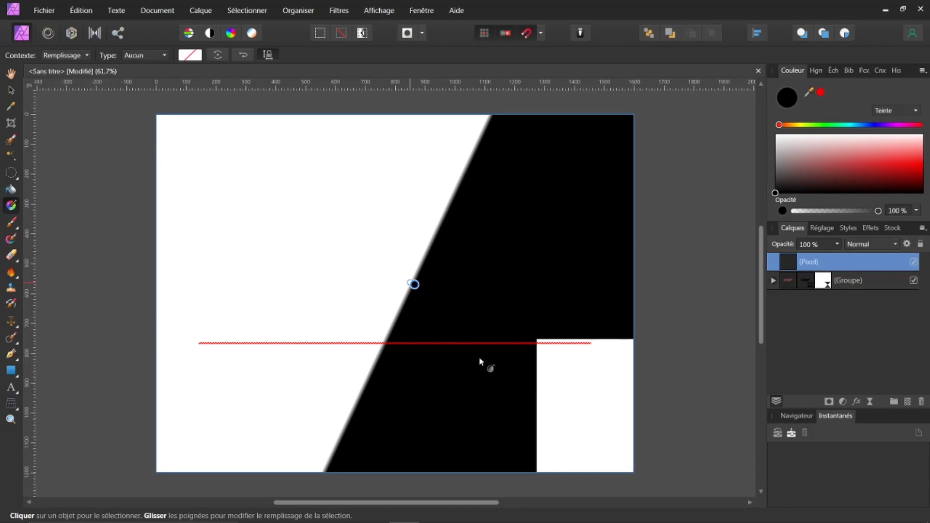
left_click_drag(544, 410, 634, 470)
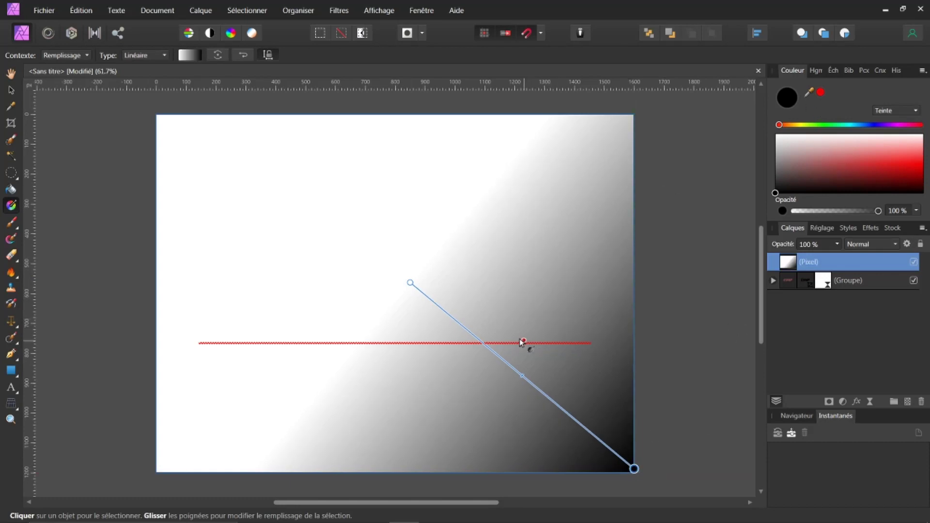
- Make the gradient Radial and centred on the page, and move its pixel layer beneath the striped lettering group
left_click(165, 56)
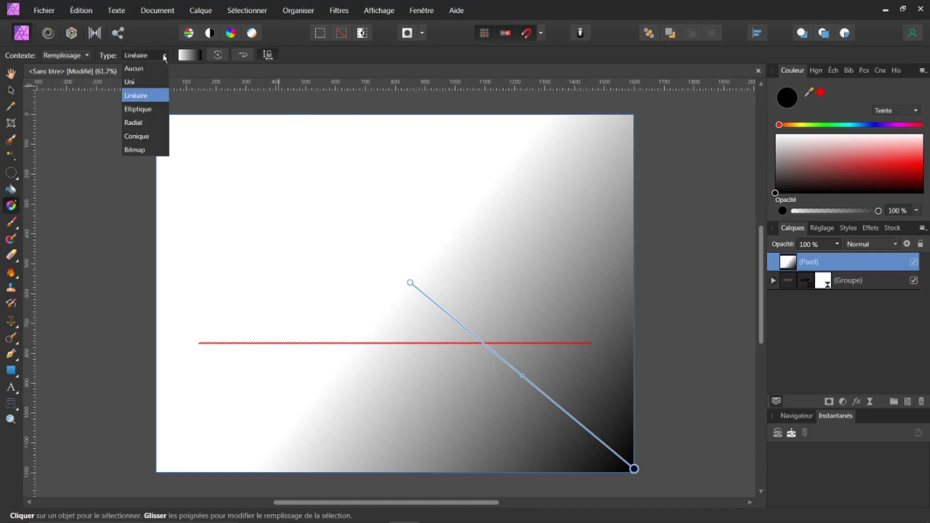
left_click(135, 123)
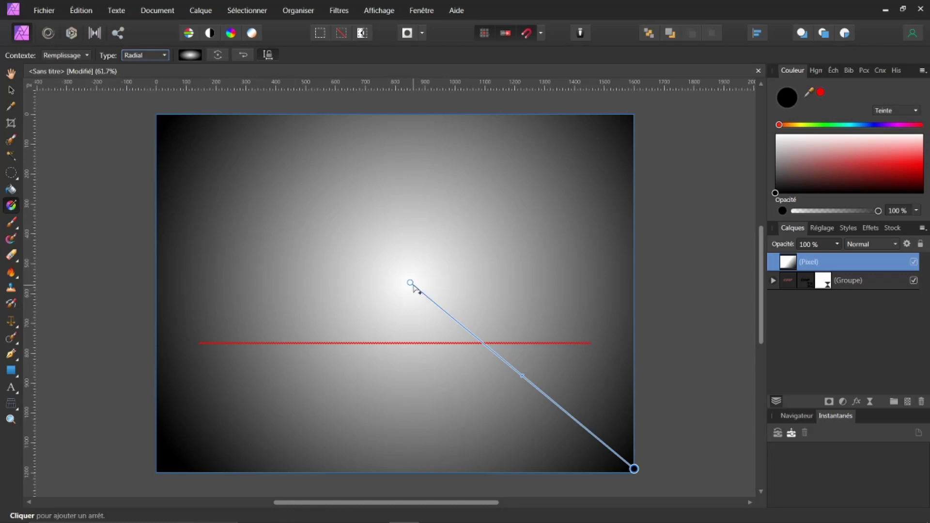
mouse_move(396, 291)
left_mouse_down()
mouse_move(384, 302)
mouse_move(398, 292)
left_mouse_up()
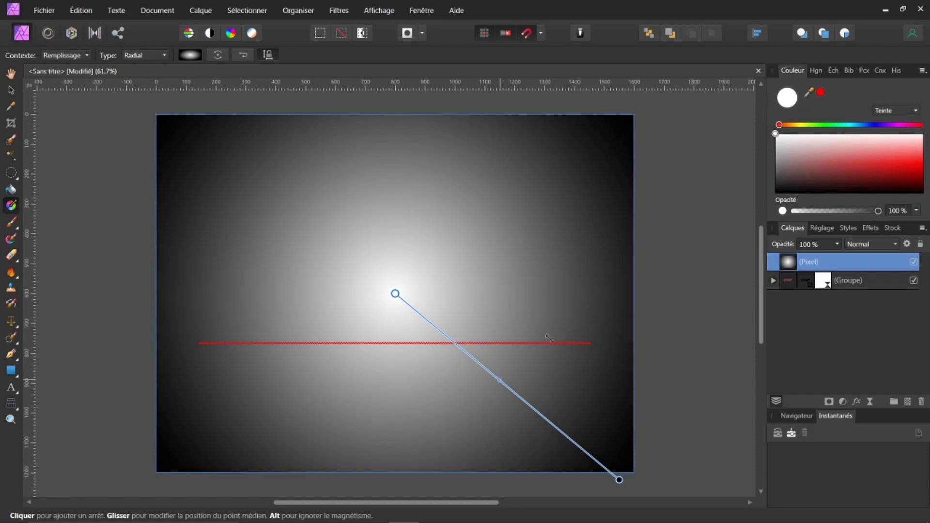
left_click_drag(794, 266, 780, 292)
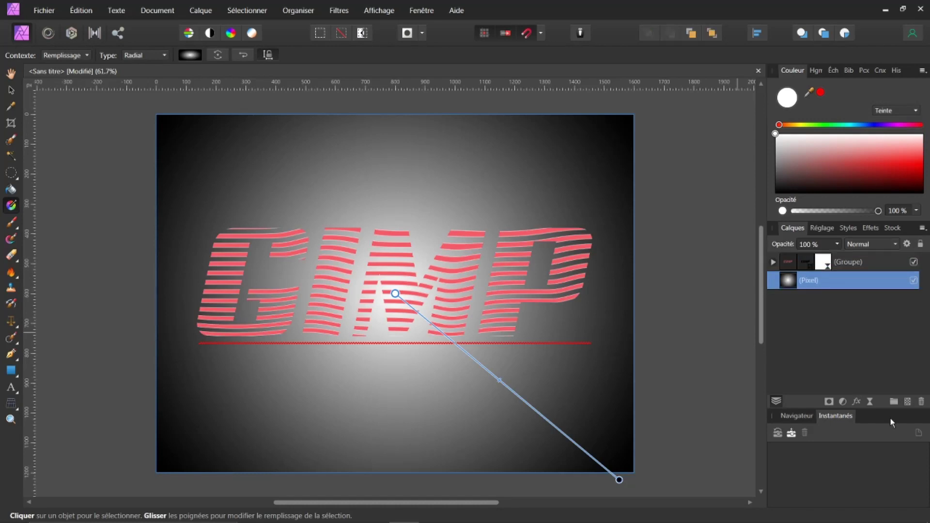
left_click(10, 74)
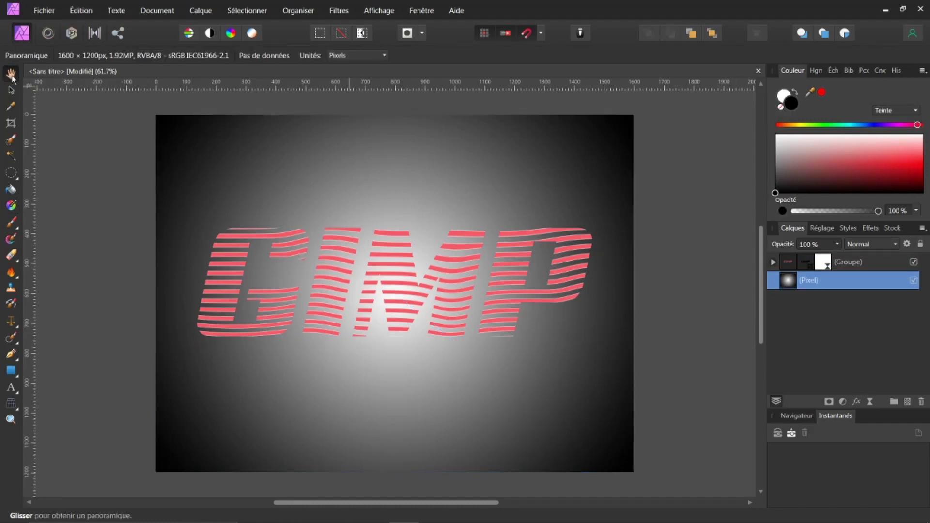
- Recolour the striped lettering group white over the radial gradient
left_click(783, 263)
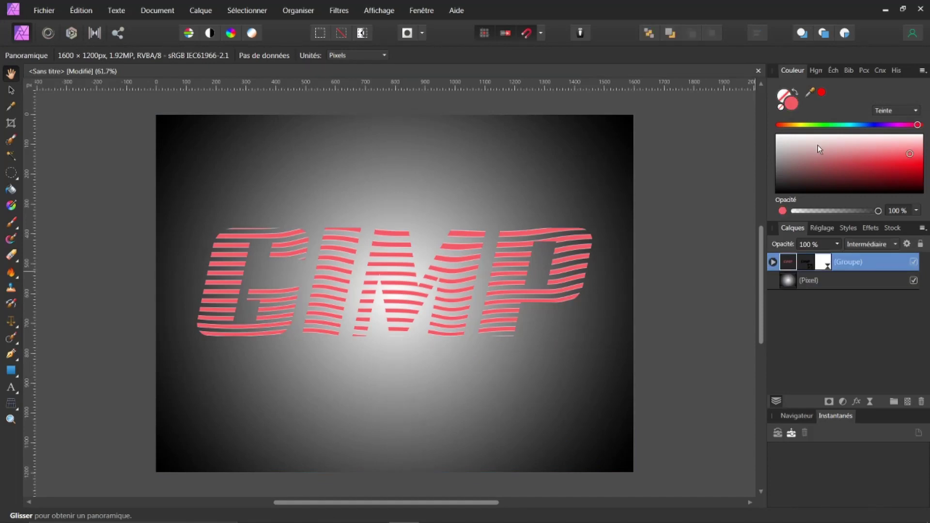
mouse_move(787, 180)
left_mouse_down()
mouse_move(772, 191)
mouse_move(894, 140)
mouse_move(874, 150)
mouse_move(872, 136)
mouse_move(902, 137)
left_mouse_up()
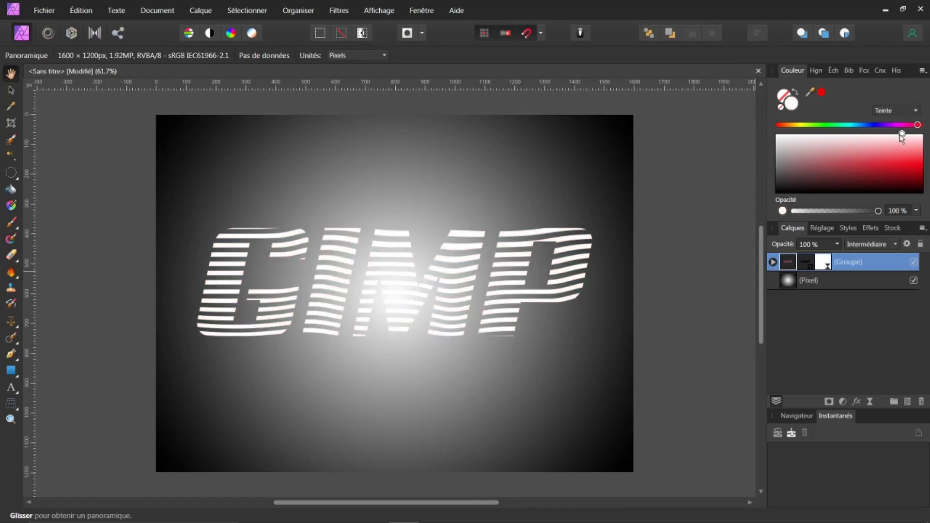
- Hide the gradient pixel layer and recolour the striped lettering group black
left_click(914, 280)
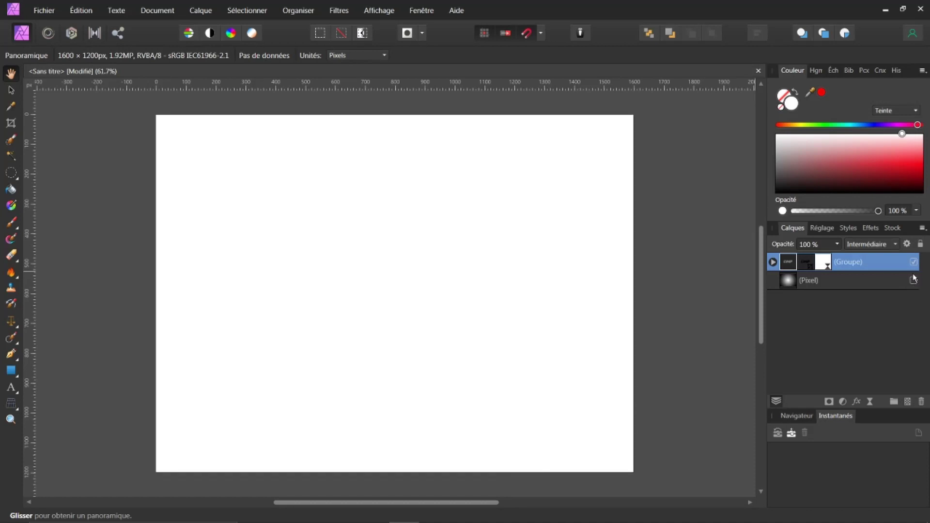
mouse_move(806, 188)
left_mouse_down()
mouse_move(779, 185)
mouse_move(761, 197)
mouse_move(729, 300)
left_mouse_up()
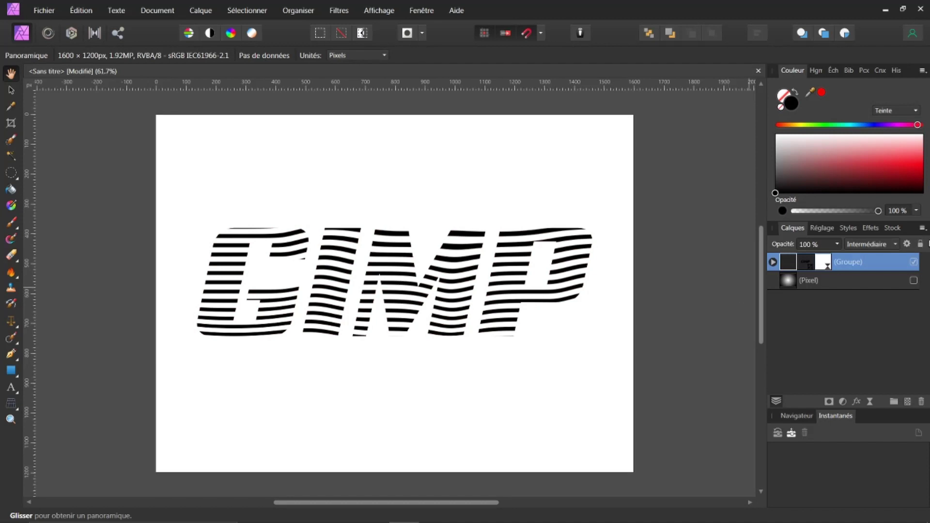
- Hide the striped lettering group and choose the Britannic Bold font for new artistic text
left_click(914, 263)
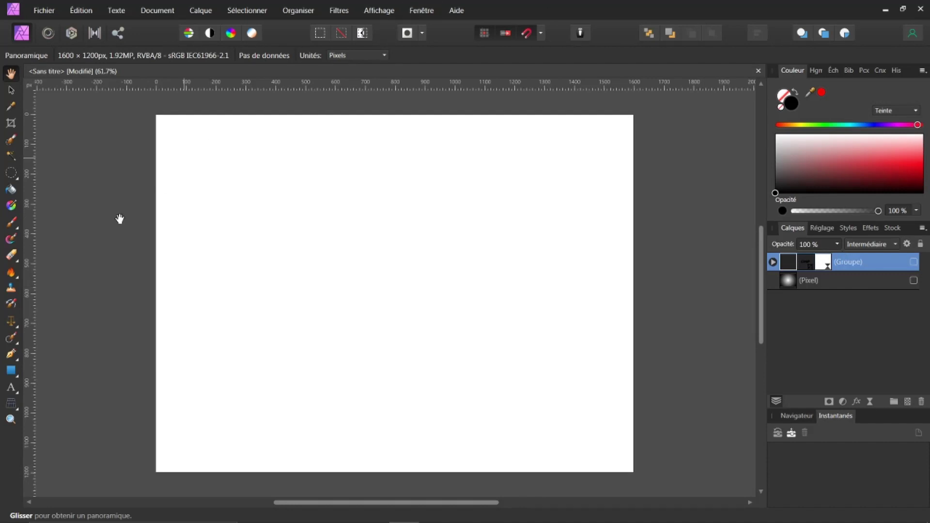
left_click(13, 391)
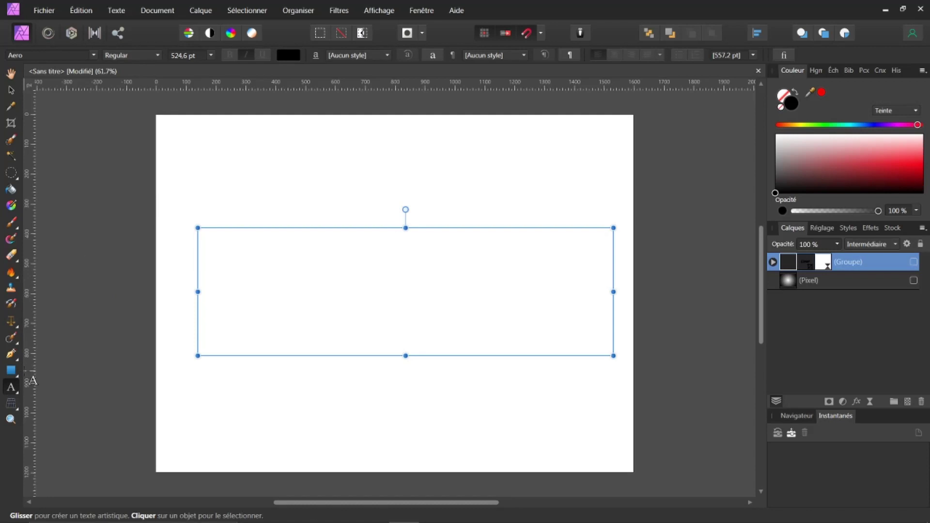
left_click(94, 55)
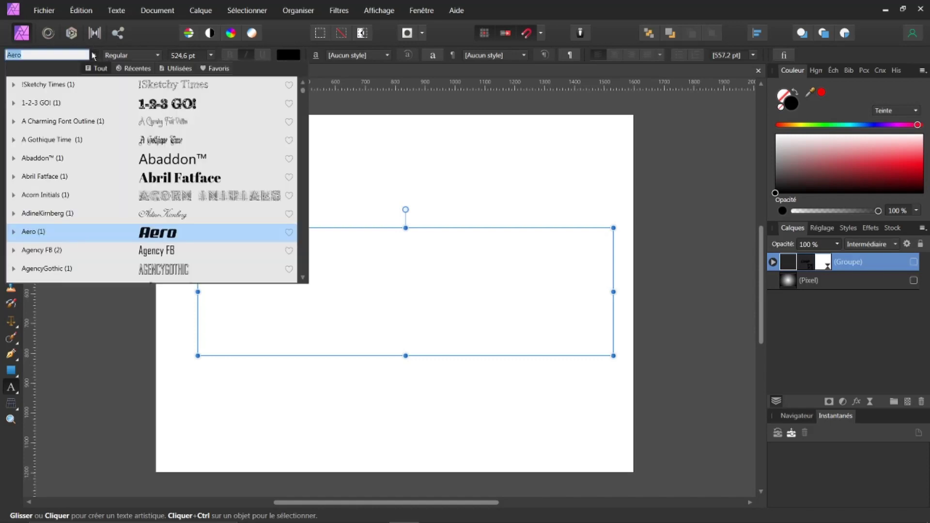
left_click(132, 67)
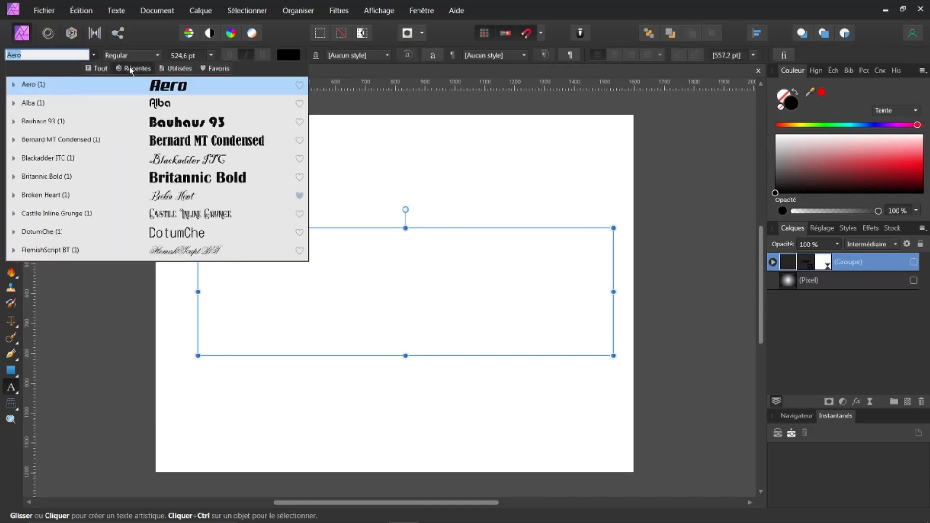
left_click(205, 182)
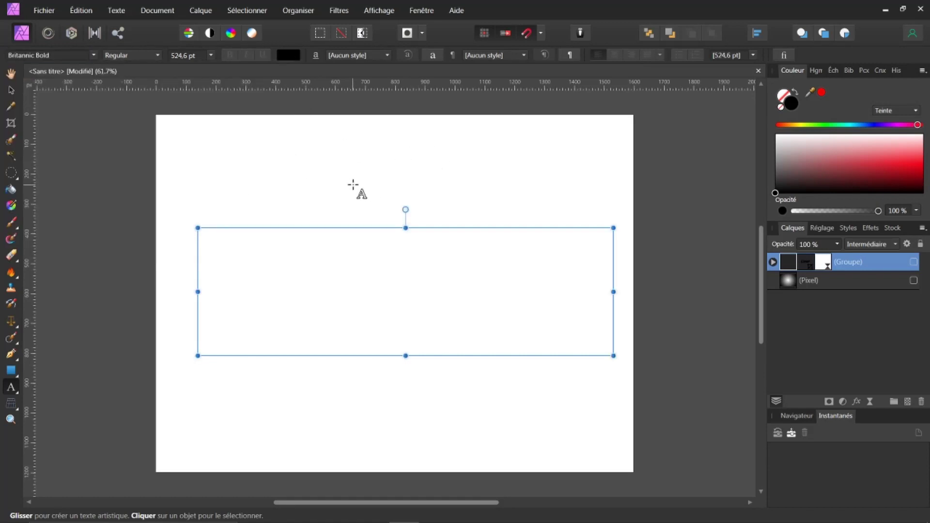
- Create the artistic text "SPHERE", scale it to about 222 pt and centre it in the upper part of the page
left_click_drag(216, 153, 252, 226)
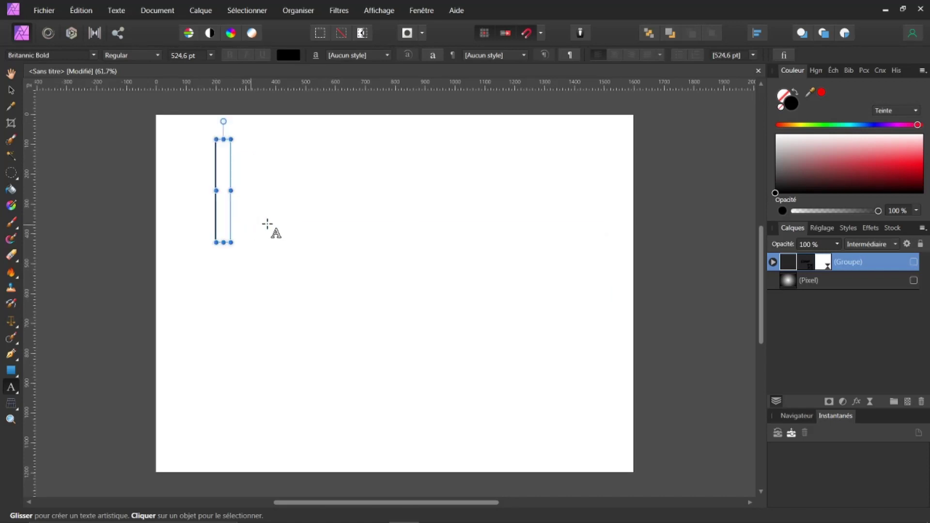
type("SPHERE")
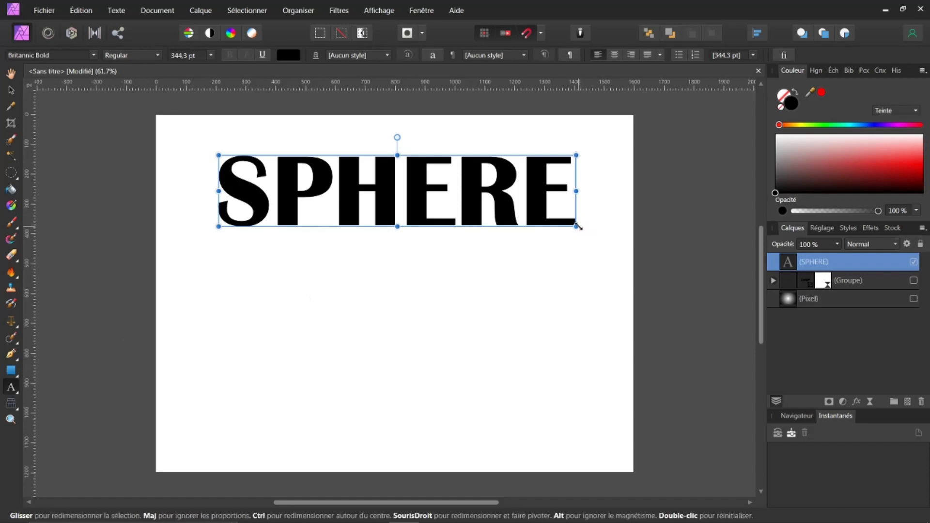
left_click_drag(579, 227, 462, 147)
left_click_drag(391, 203, 447, 200)
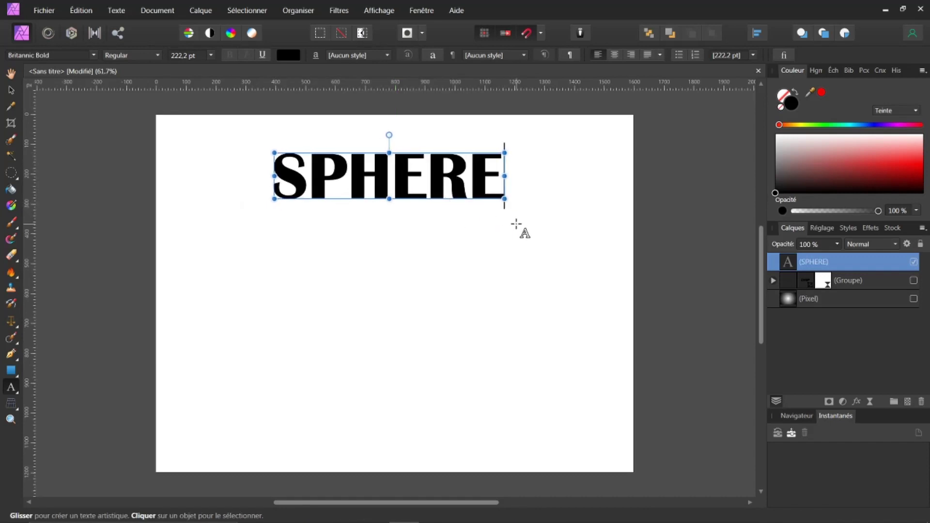
key("ctrl+j")
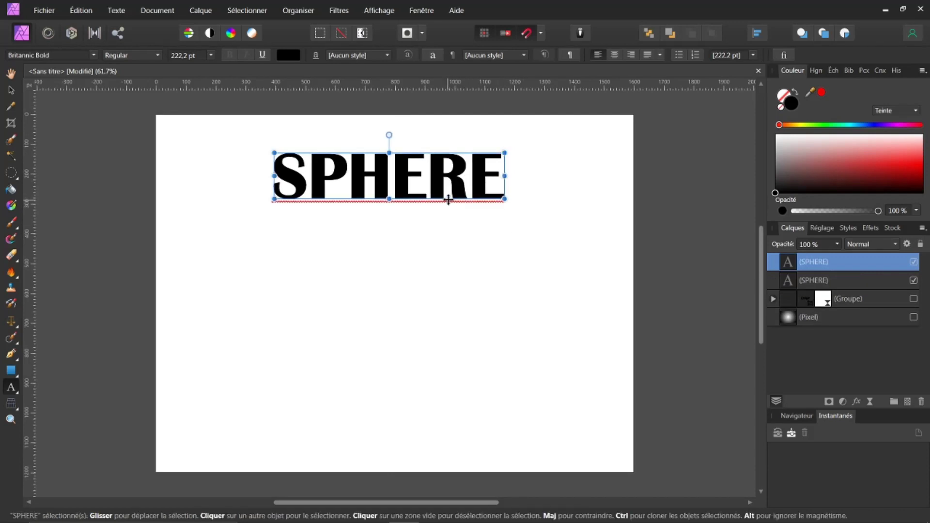
left_click_drag(450, 202, 448, 203)
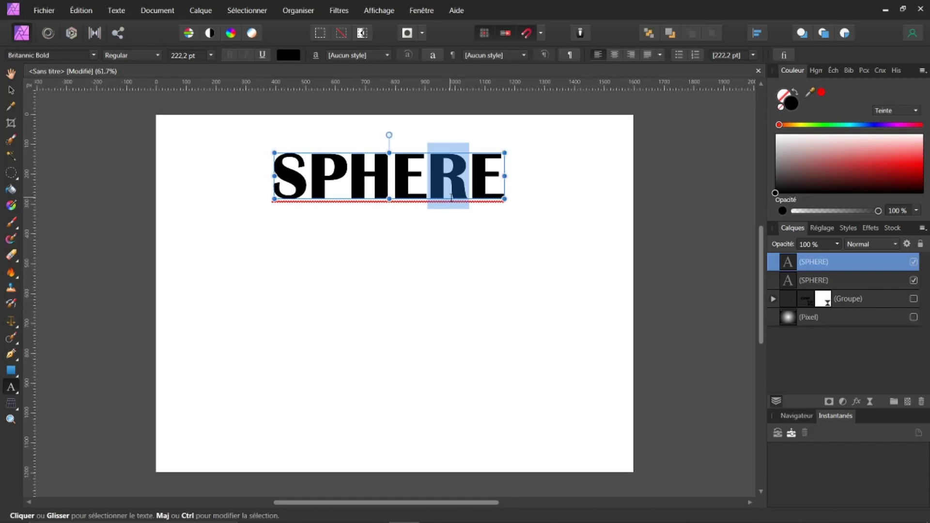
key("Escape")
key("Escape")
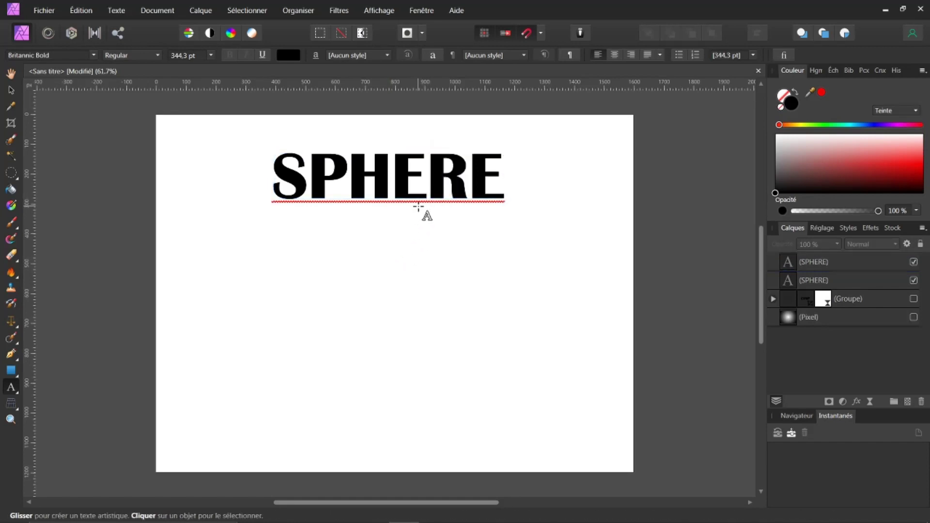
left_click(427, 199)
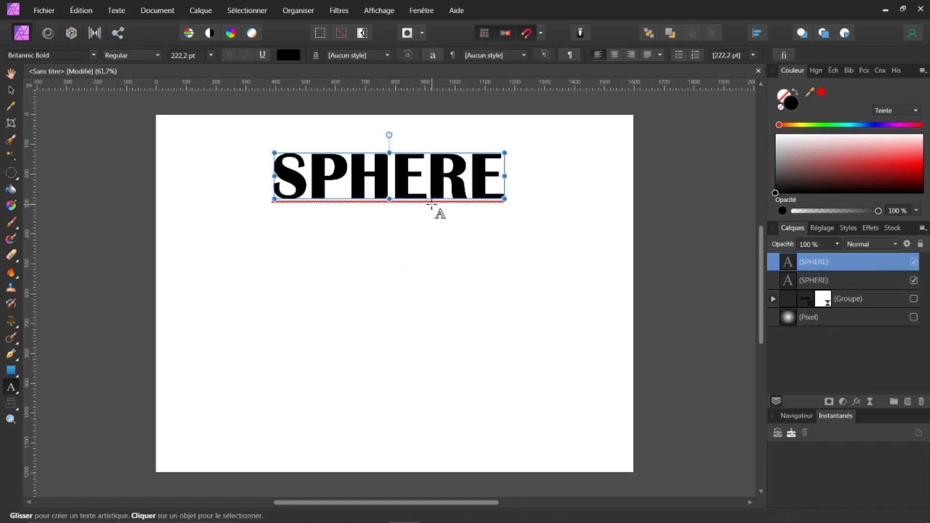
left_click_drag(436, 201, 435, 250)
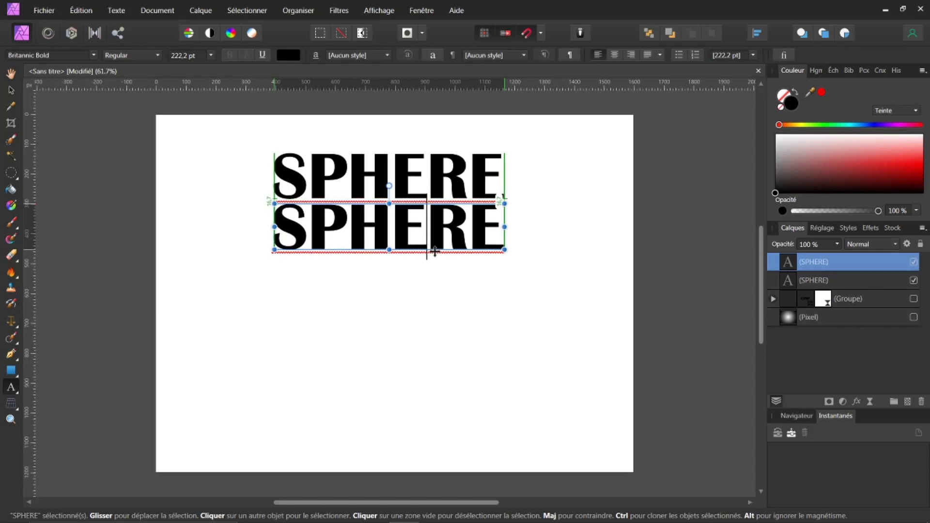
left_click_drag(434, 251, 434, 256)
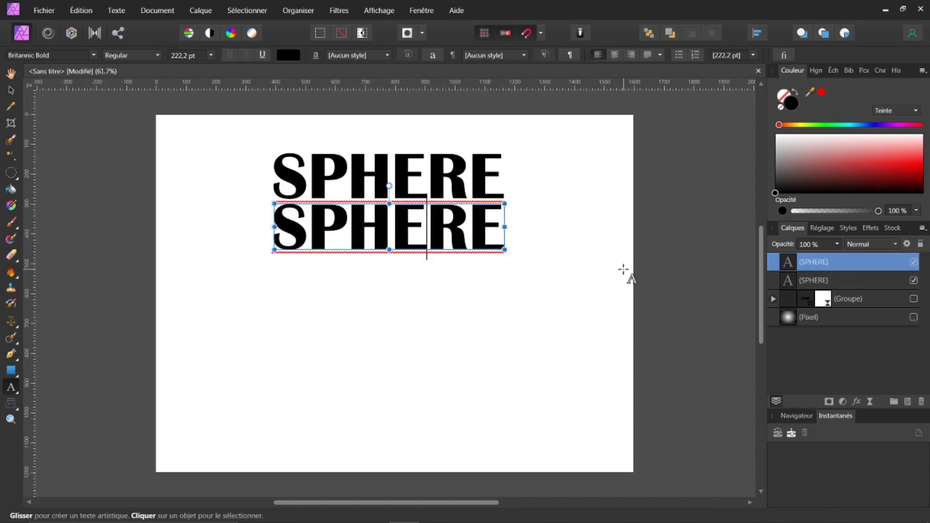
key("ctrl+j")
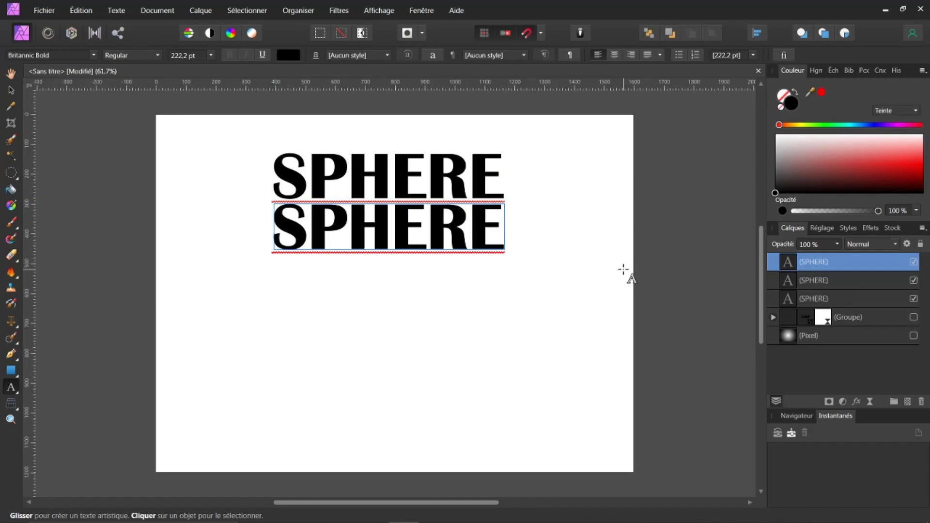
key("ctrl+j")
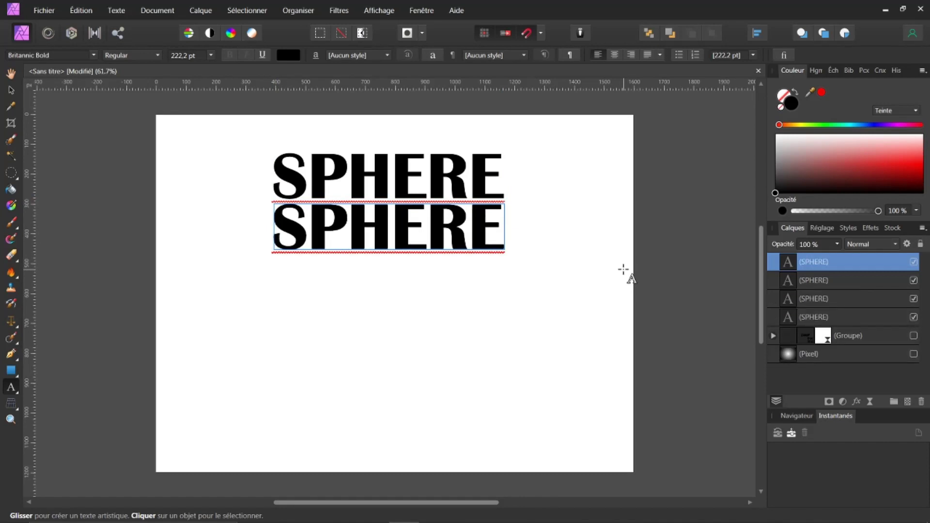
left_click(922, 405)
left_click(922, 405)
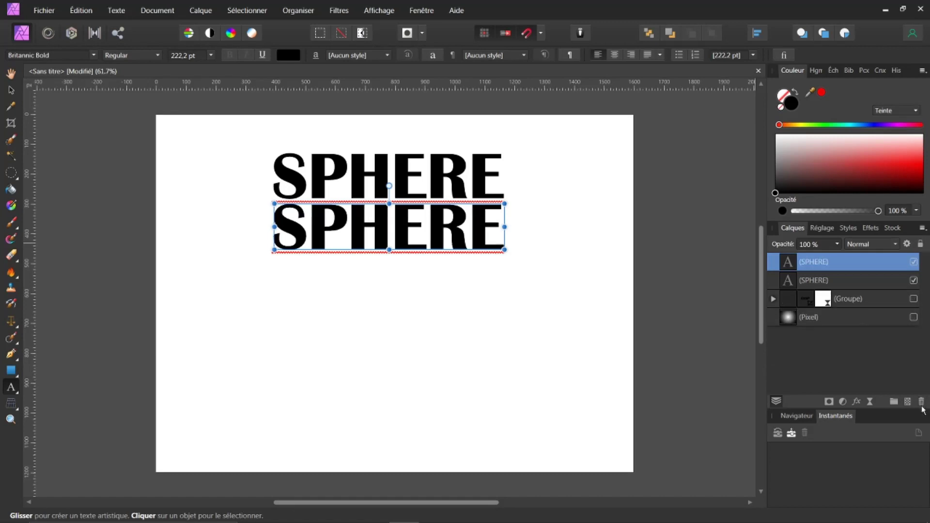
left_click(922, 405)
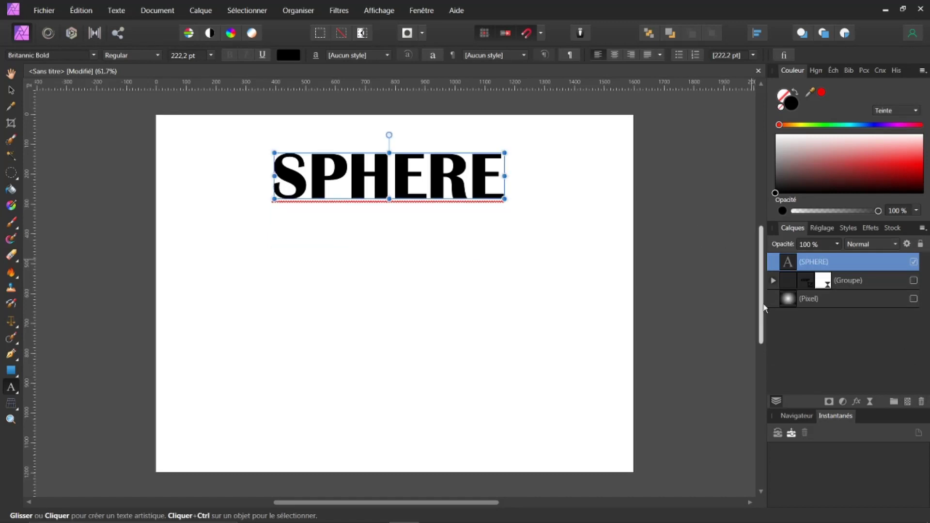
- Duplicate the SPHERE text directly beneath itself and repeat the offset duplication to stack four evenly spaced rows
key("ctrl+j")
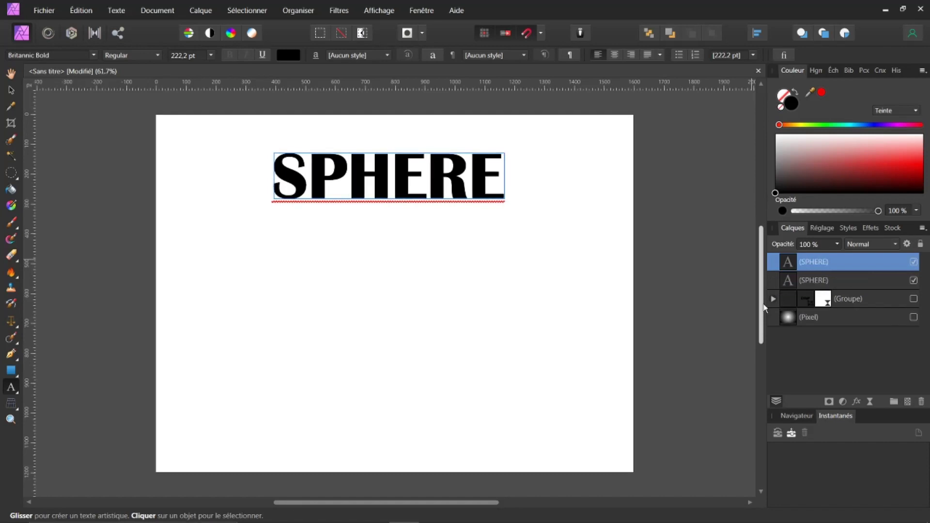
left_click(433, 200)
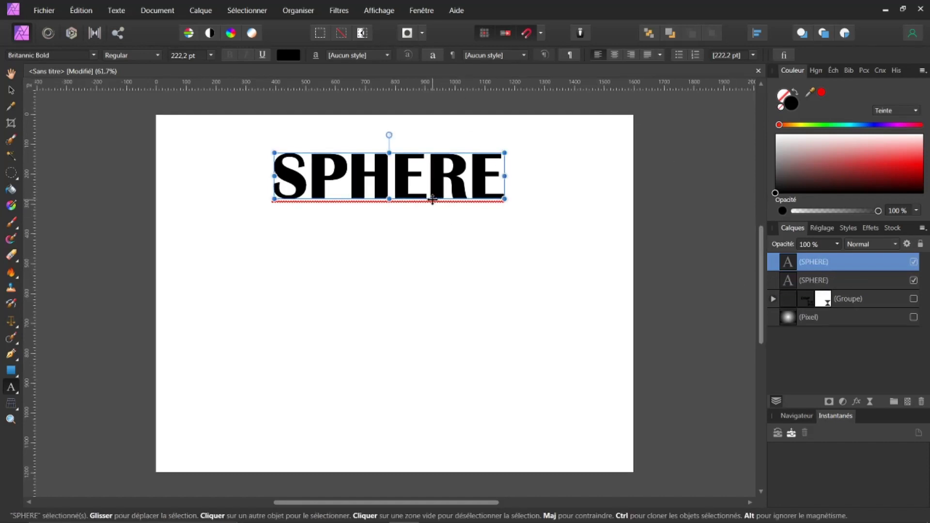
left_click_drag(431, 200, 428, 250)
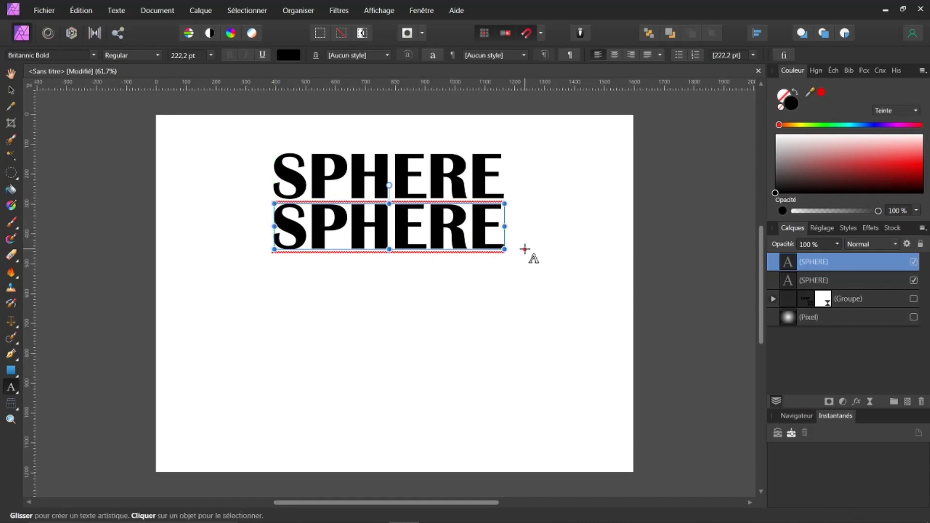
key("ctrl+j")
key("ctrl+j")
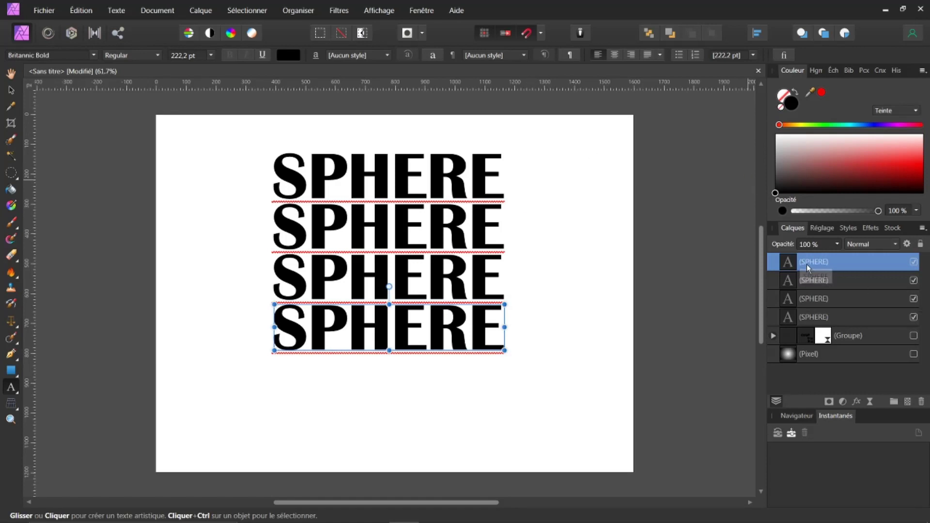
- Group the four SPHERE text layers, move the group to the middle of the page and scale it down slightly
left_click(800, 318, "shift")
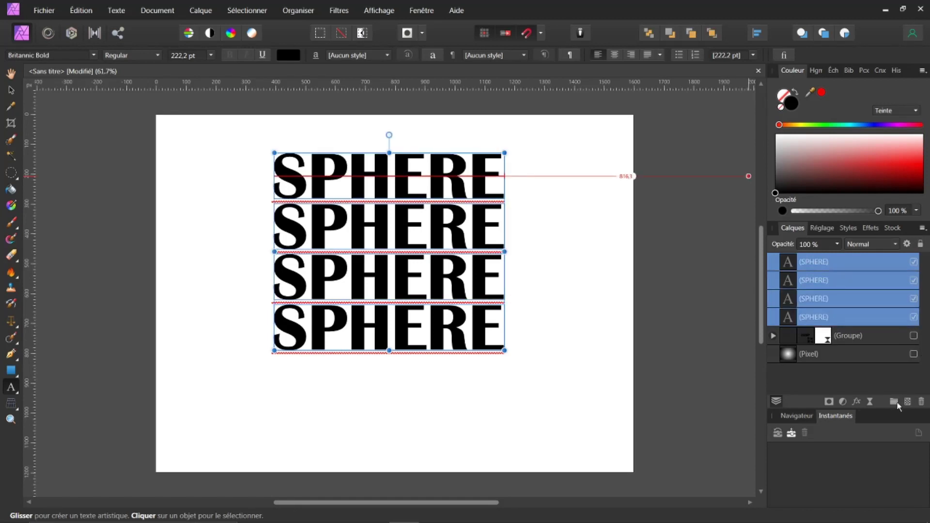
left_click(895, 403)
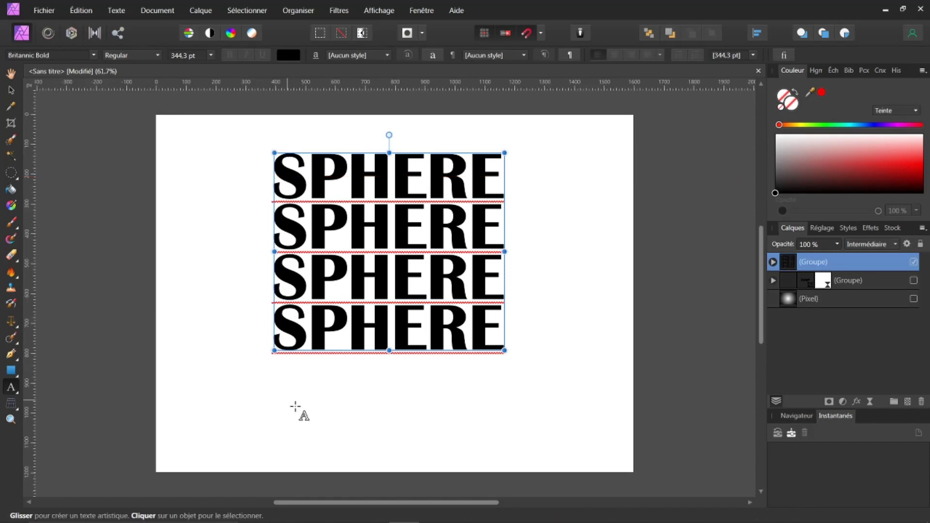
left_click_drag(429, 352, 435, 399)
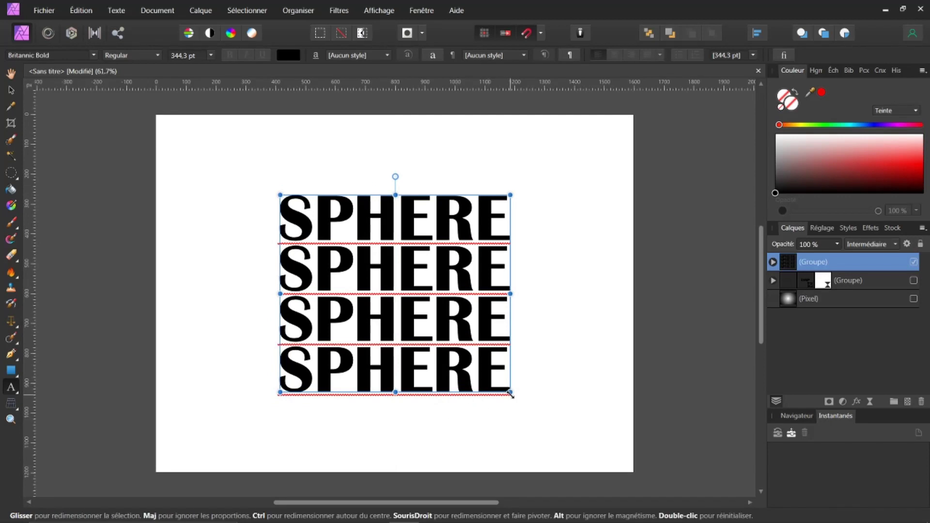
left_click_drag(510, 392, 492, 372)
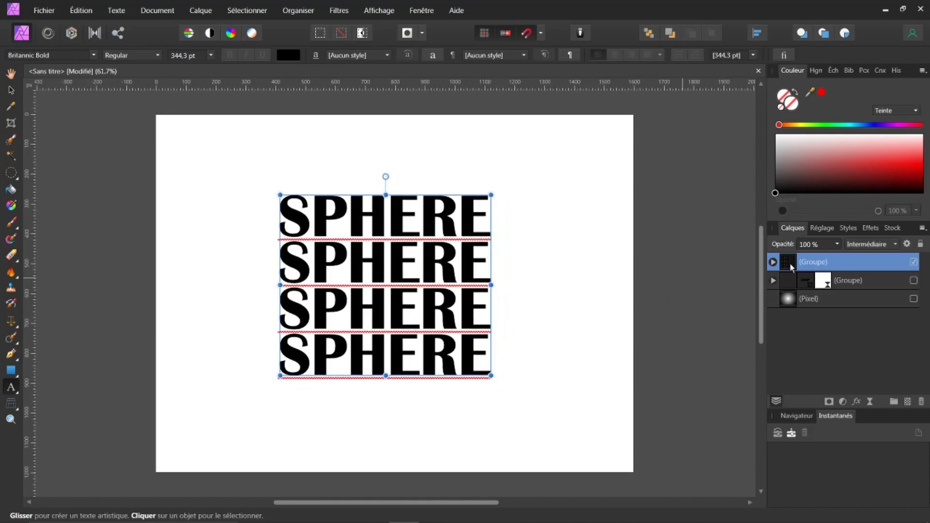
- Add a live Spherical filter to the text group with 100 % intensity and a radius of 326,3 px
left_click(870, 403)
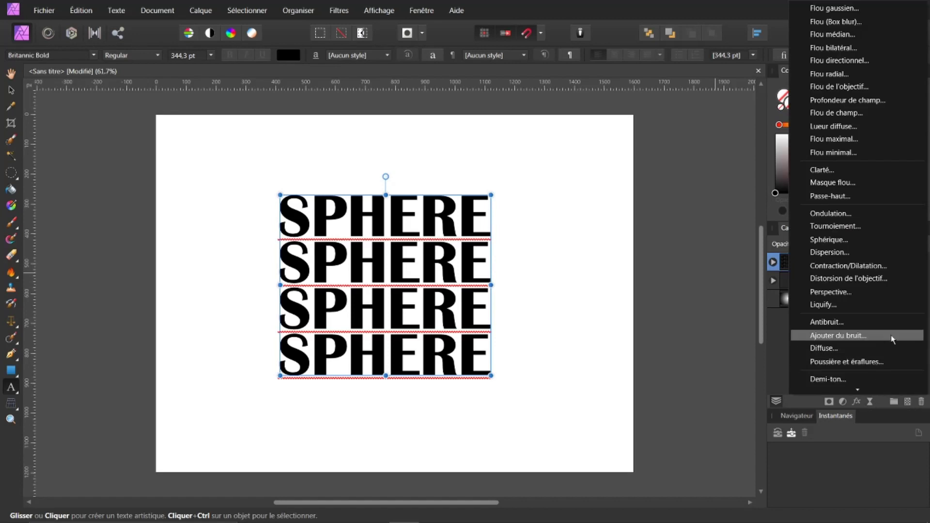
left_click(829, 240)
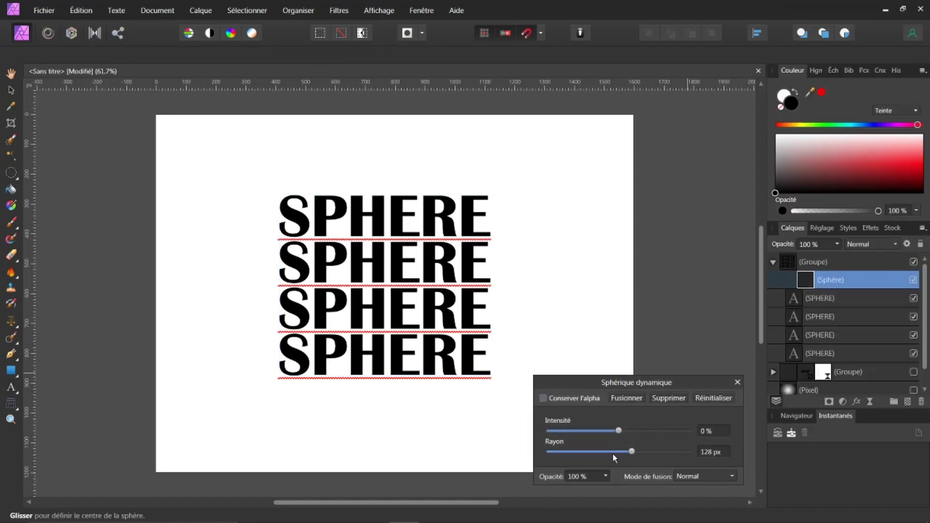
left_click_drag(619, 431, 688, 431)
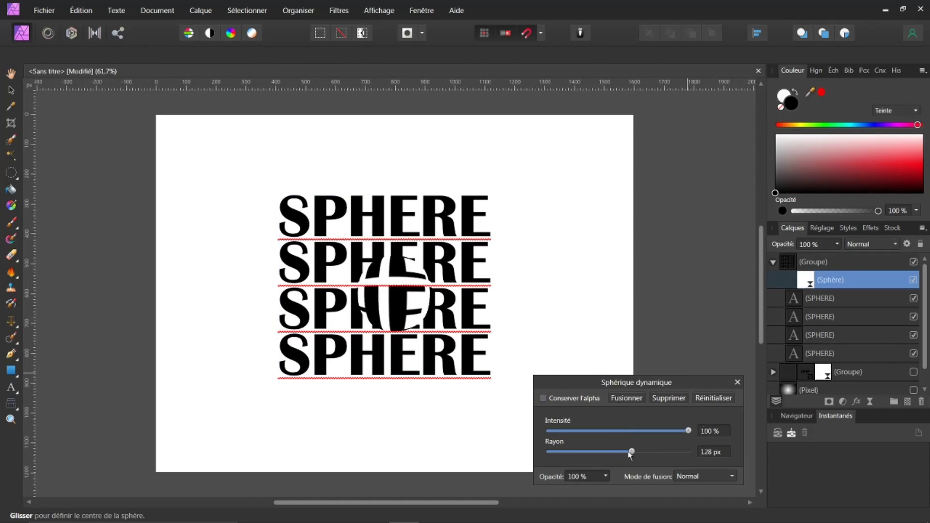
left_click_drag(634, 450, 659, 446)
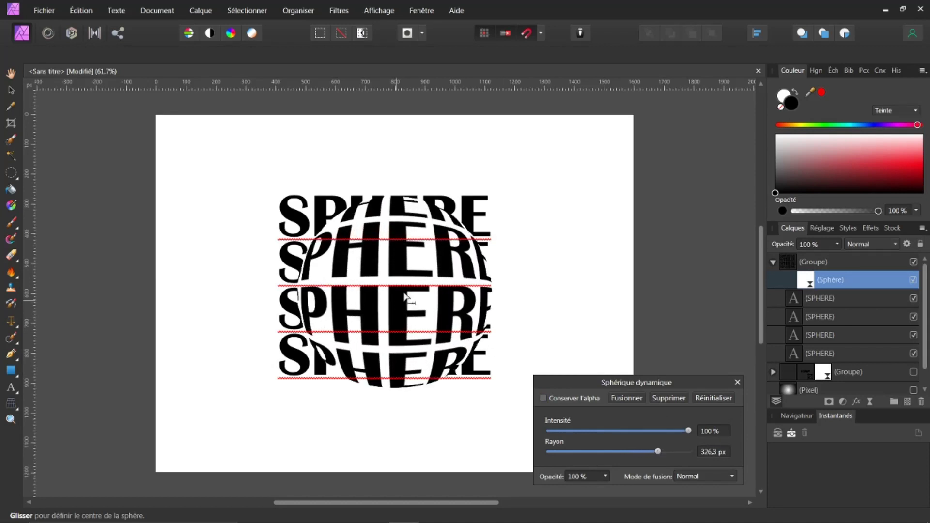
- Recentre the spherical distortion on the middle of the text block and increase its radius to 359,4 px
left_click_drag(395, 317, 389, 290)
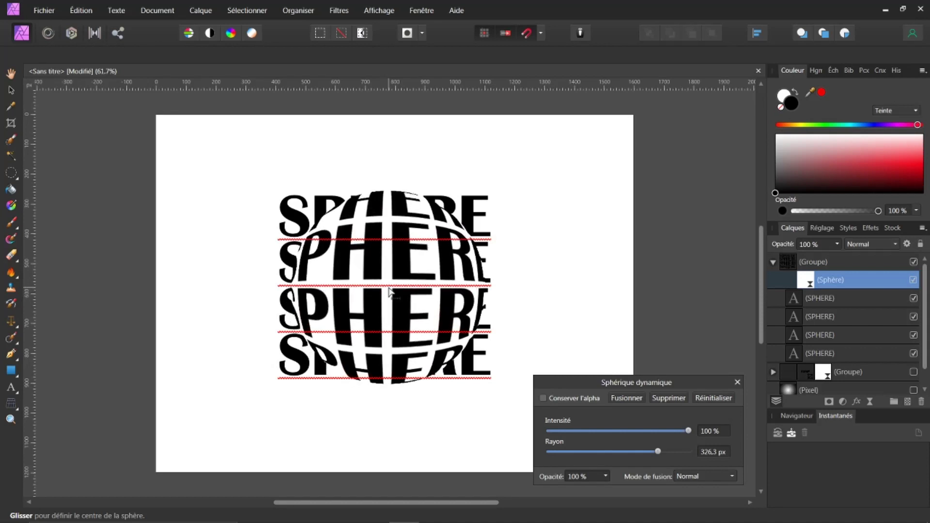
left_click_drag(660, 448, 665, 449)
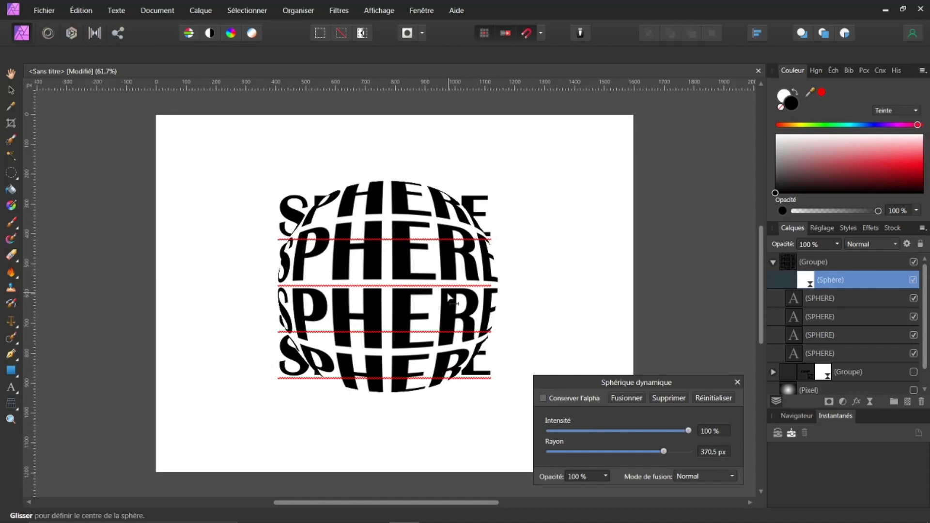
left_click_drag(449, 299, 412, 309)
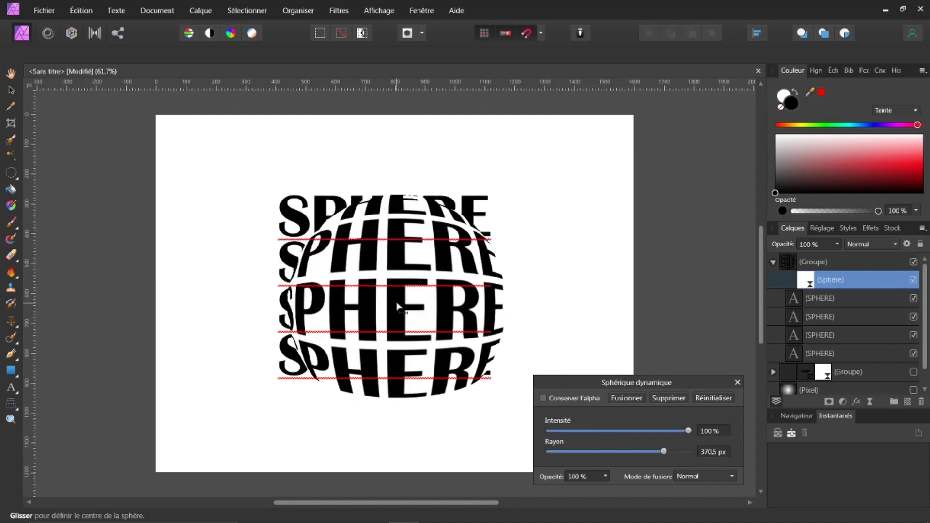
left_click_drag(391, 295, 393, 301)
left_click_drag(665, 453, 662, 456)
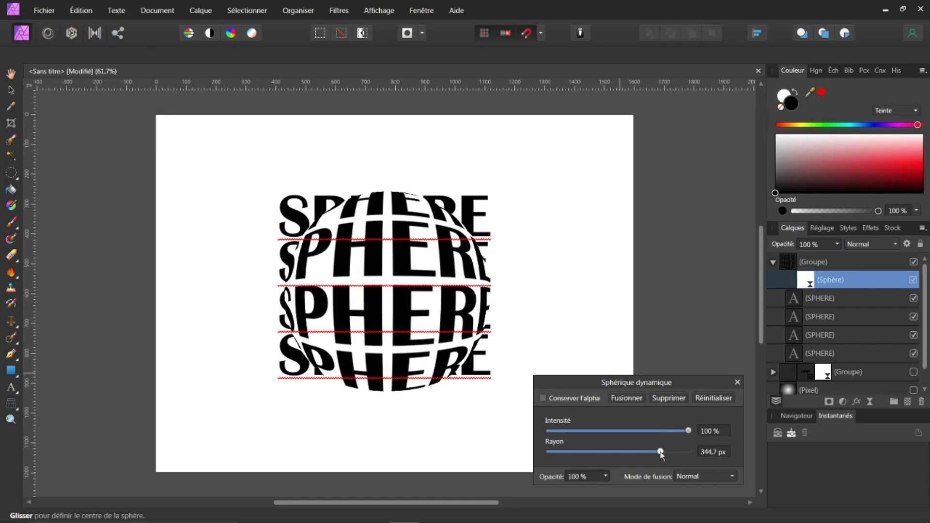
left_click_drag(662, 455, 664, 454)
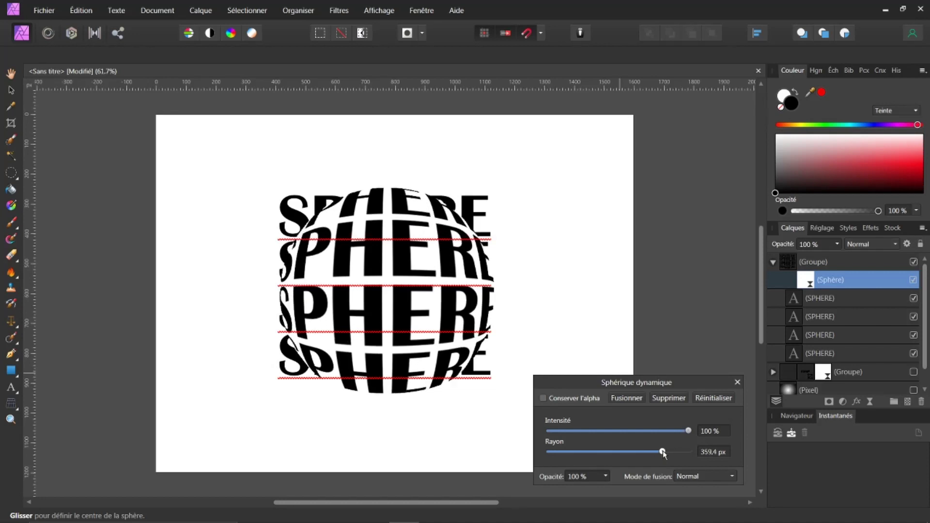
- Accept the live Spherical filter settings and compare the page with the SPHERE text group hidden and shown
left_click(737, 382)
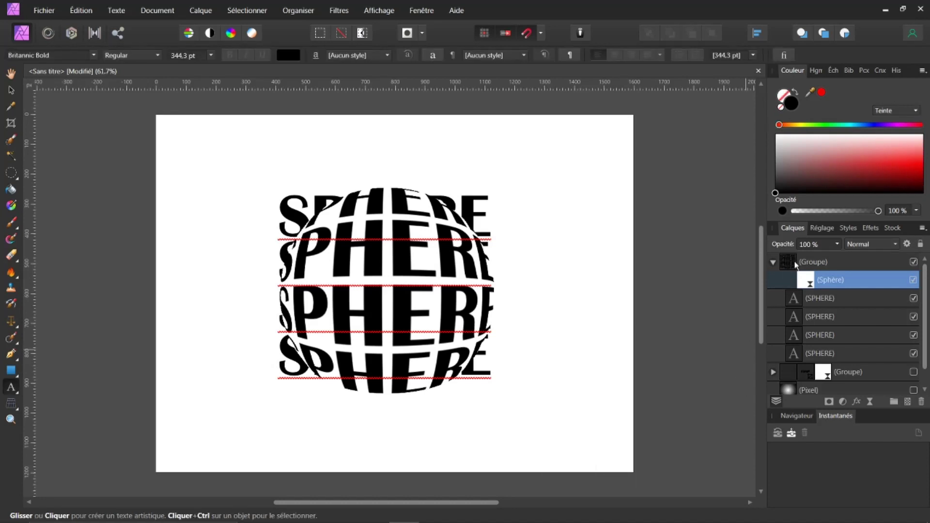
left_click(773, 262)
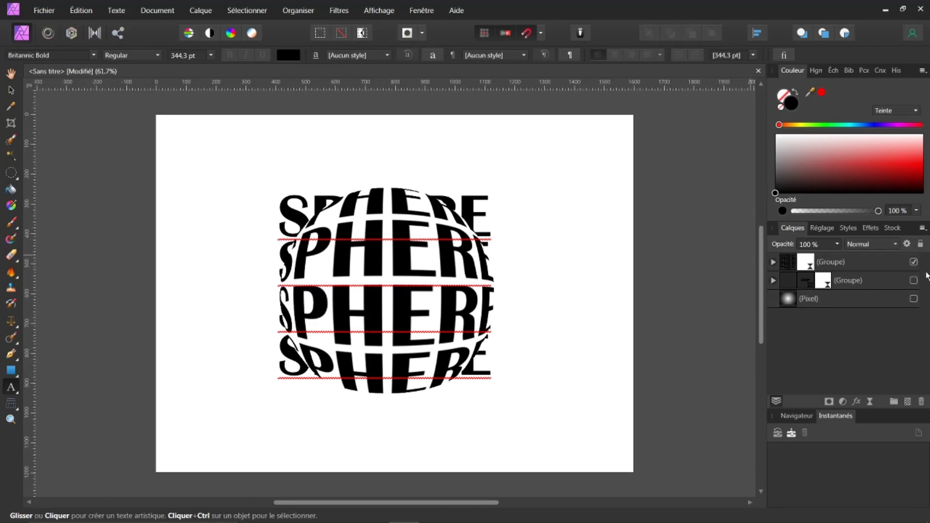
left_click(914, 263)
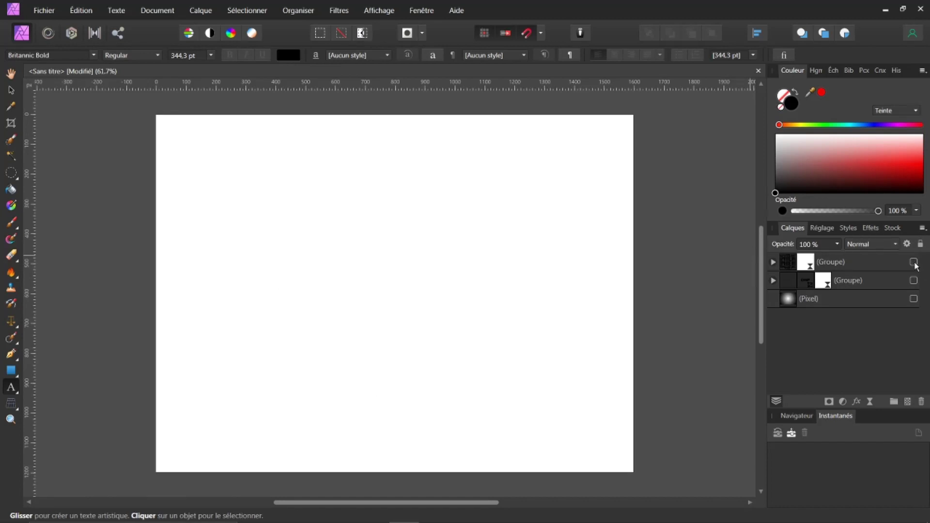
left_click(914, 262)
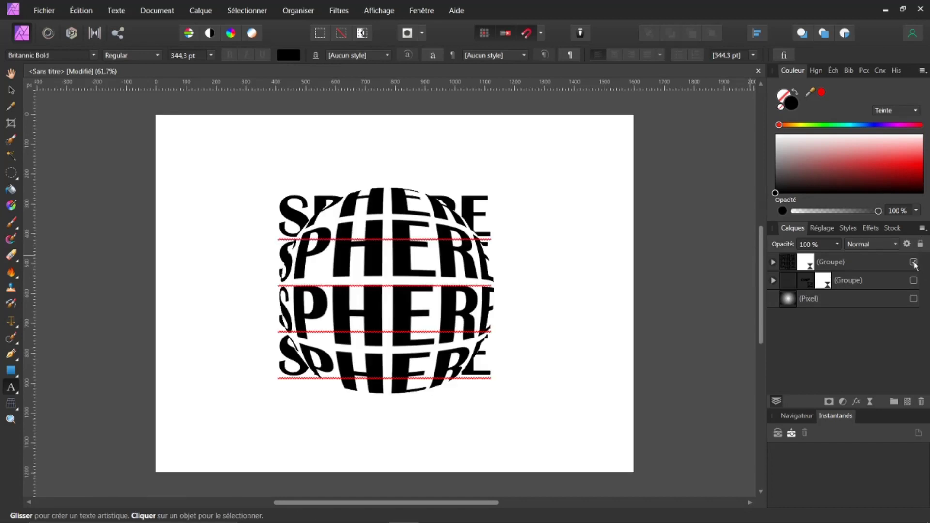
- Draw a circle about 720 px across over the left part of the SPHERE text and lower its fill opacity to 41 %
left_click(790, 261)
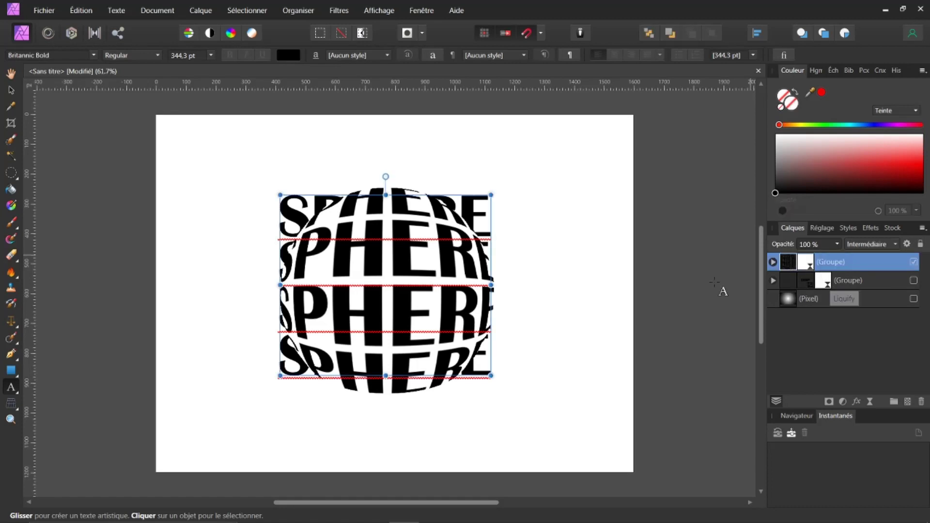
left_click(16, 375)
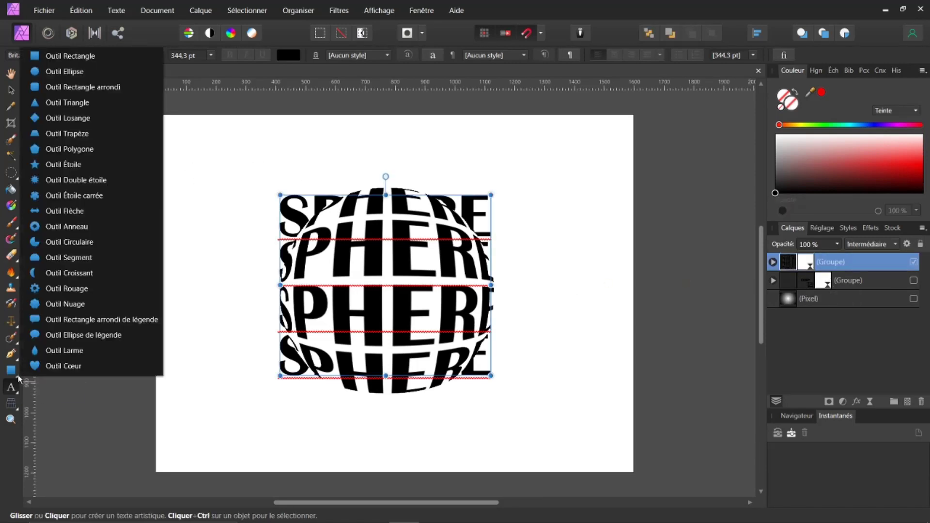
left_click(68, 73)
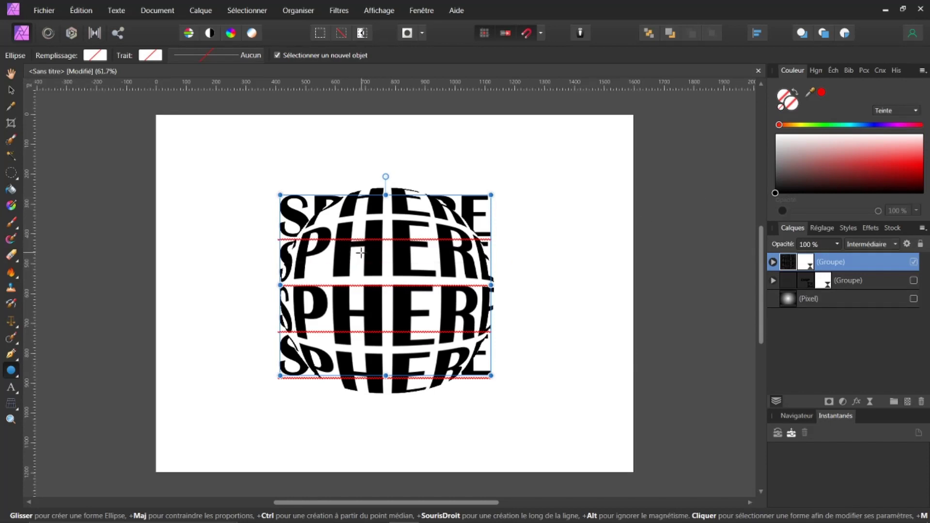
left_click_drag(222, 177, 410, 422)
left_click_drag(849, 211, 827, 215)
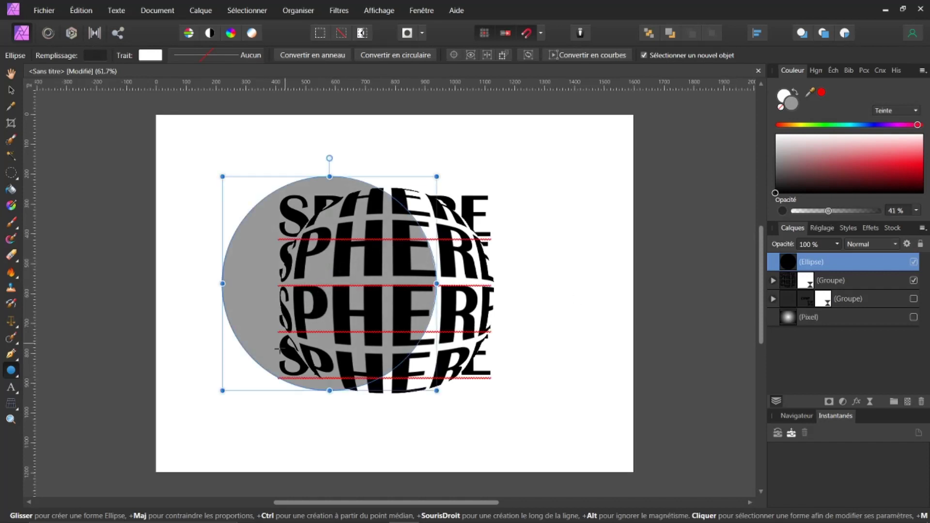
- Move the semi-transparent circle over the bulged text and resize it to match the sphere's outline
left_click_drag(284, 392, 348, 408)
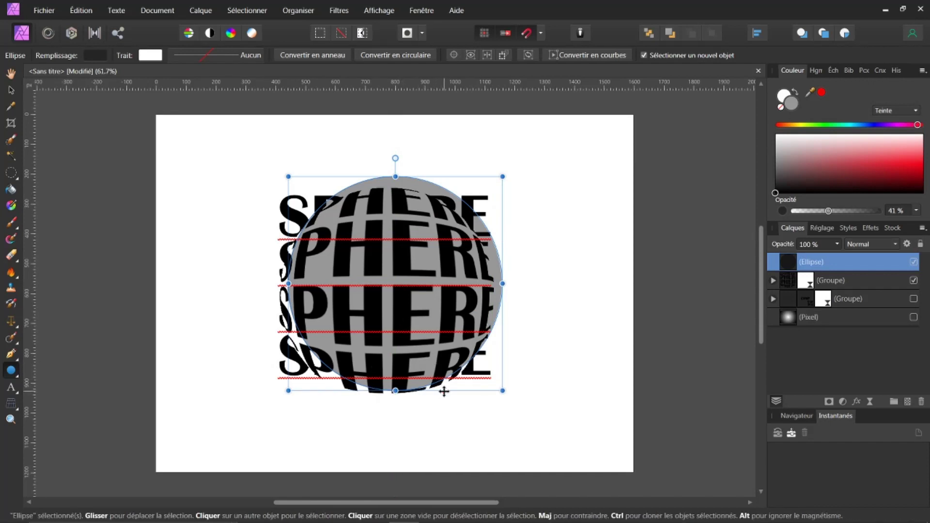
left_click_drag(441, 390, 431, 400)
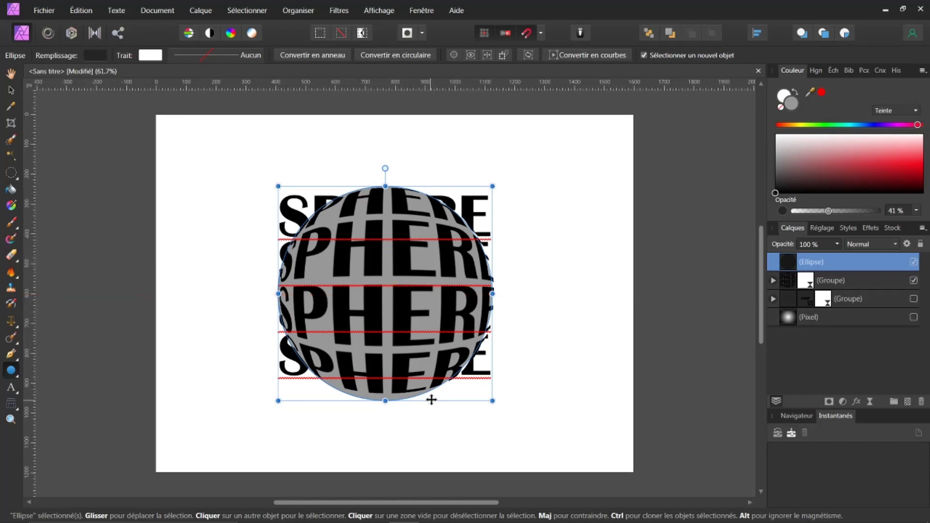
mouse_move(492, 186)
left_mouse_down()
mouse_move(482, 194)
mouse_move(498, 191)
left_mouse_up()
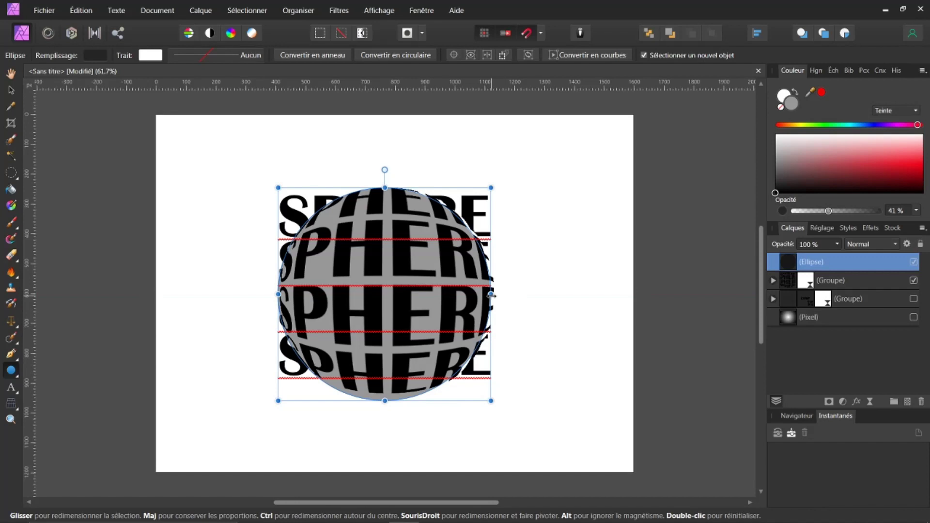
left_click_drag(494, 295, 498, 293)
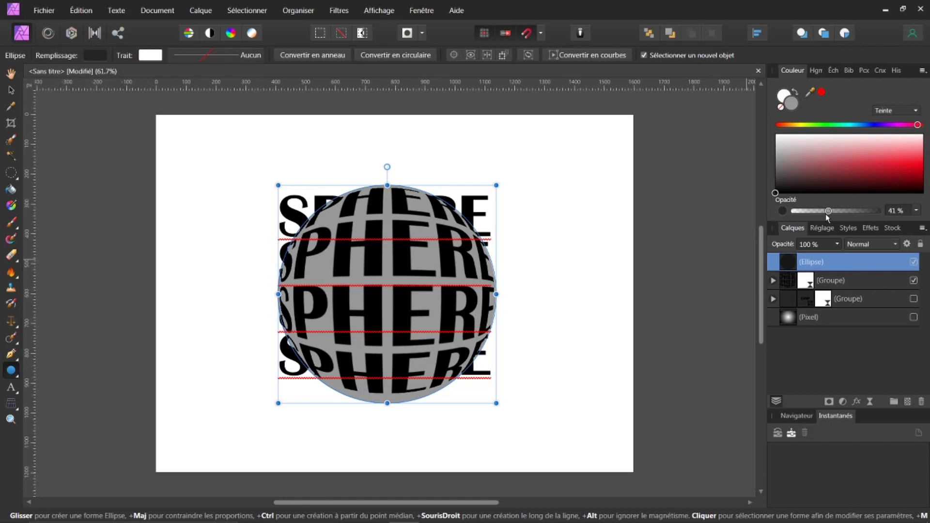
- Use the ellipse as a mask on the SPHERE text group and set its fill opacity to 100 %
left_click_drag(789, 261, 780, 271)
left_click_drag(789, 261, 793, 284)
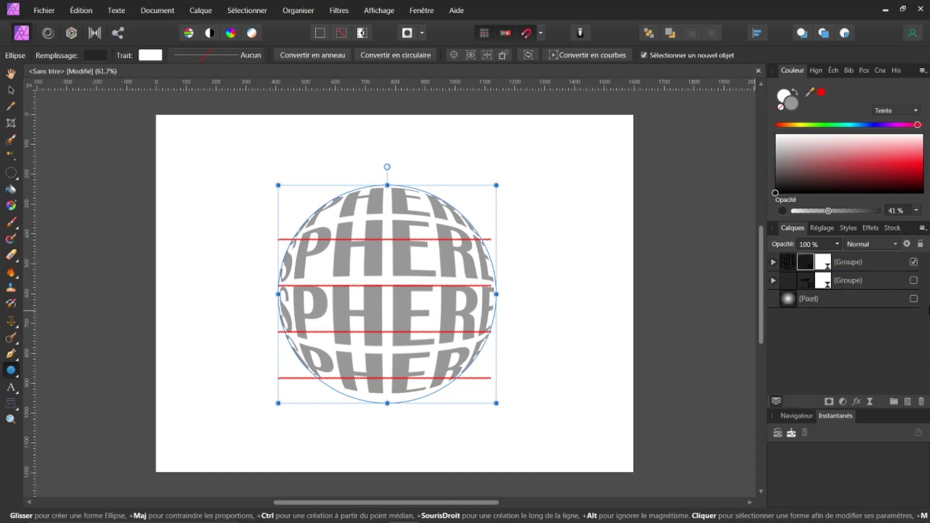
left_click_drag(830, 211, 913, 235)
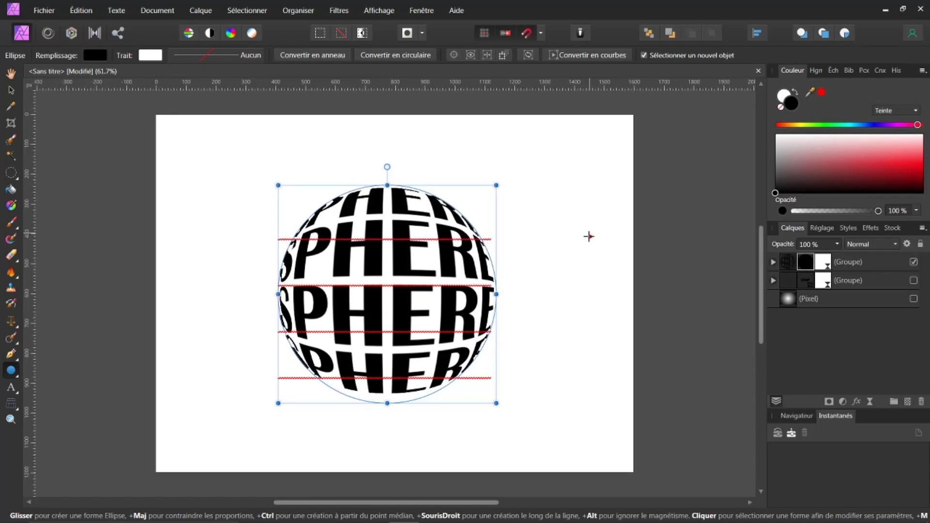
- Show the gradient background layer and fill the whole SPHERE text group with dark red
left_click(913, 299)
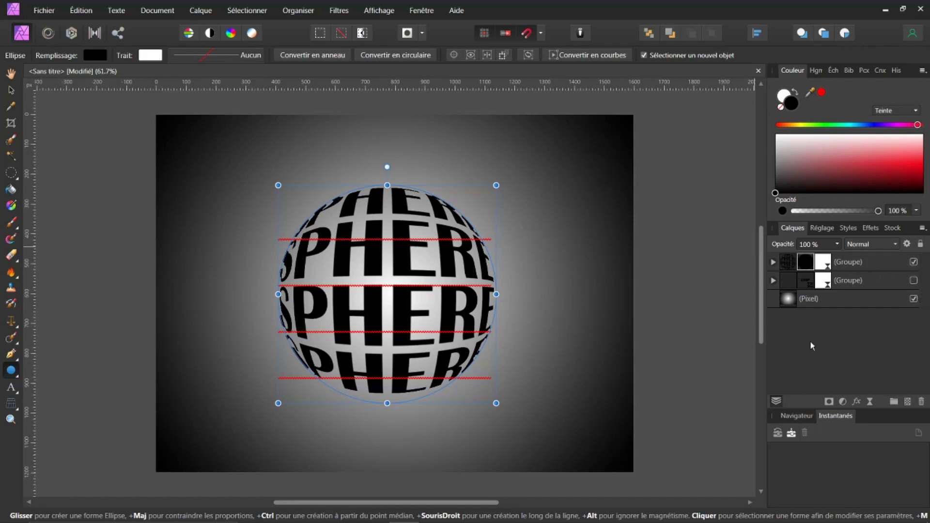
left_click(812, 263)
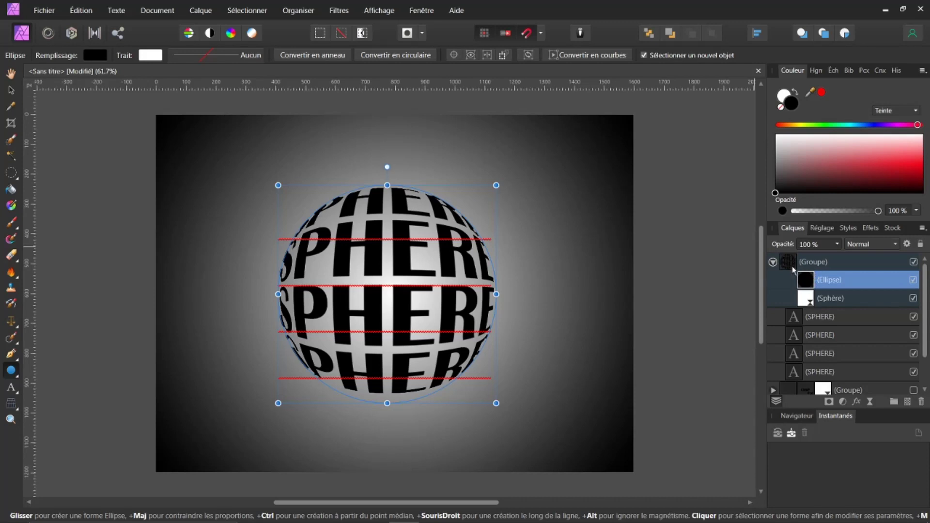
left_click(774, 263)
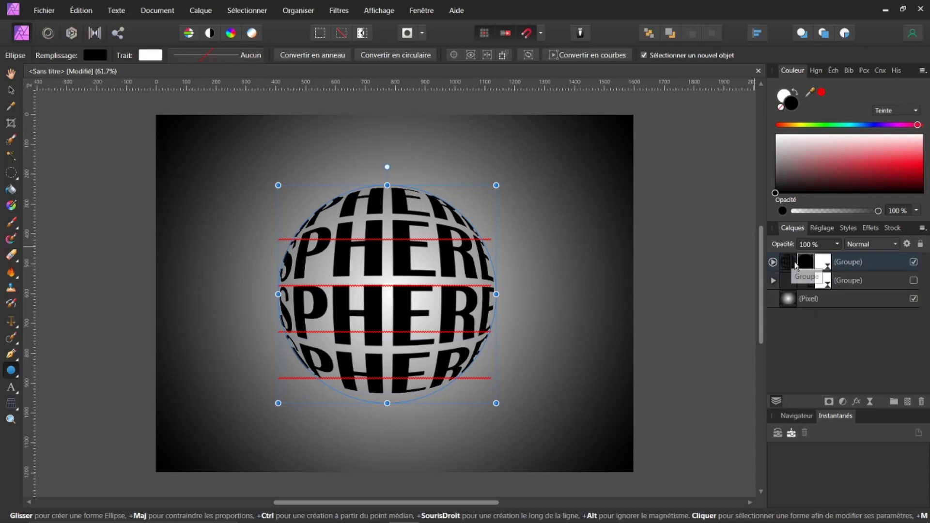
left_click(792, 268)
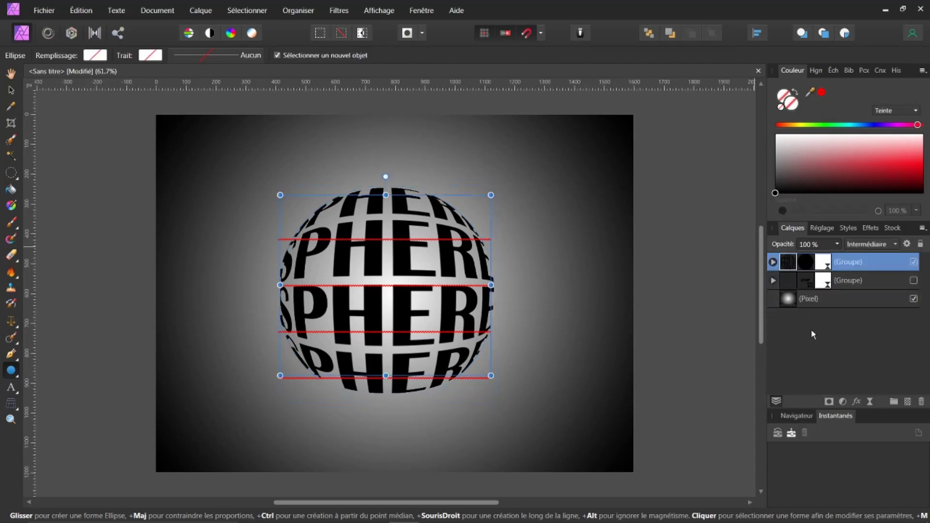
left_click(886, 167)
left_click_drag(886, 167, 908, 173)
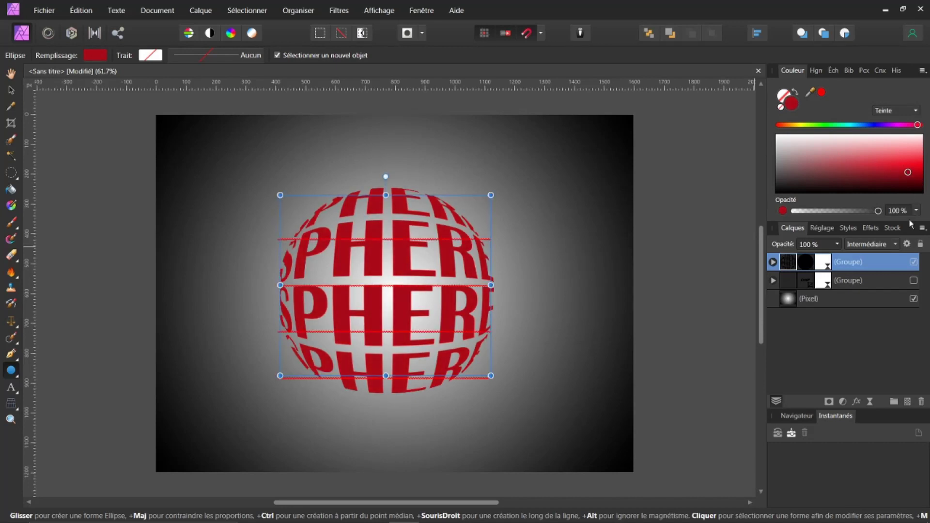
- Recolour the third SPHERE row from the top of the sphere in dark blue
left_click(773, 263)
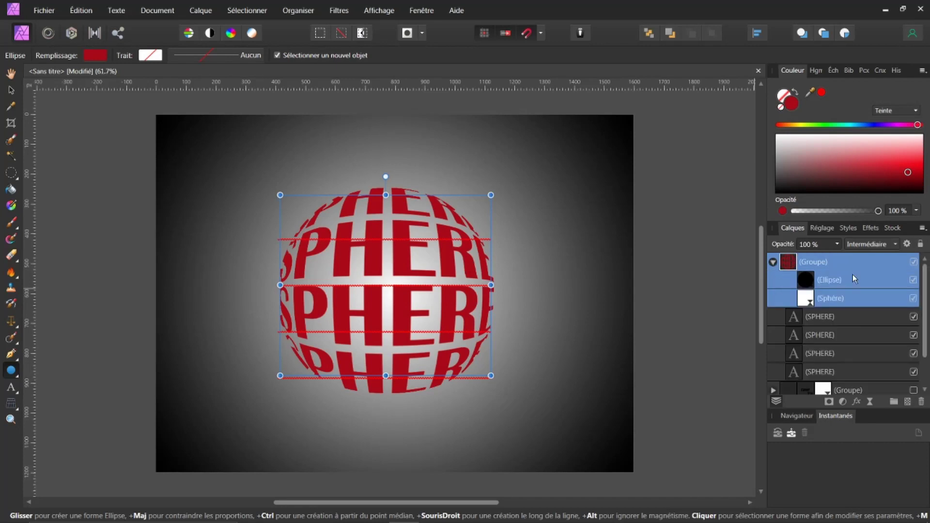
left_click(815, 337)
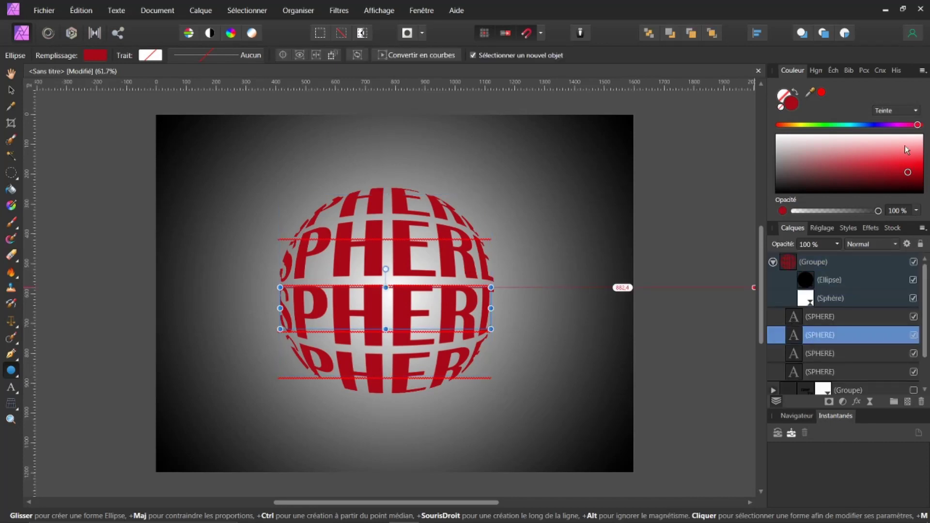
left_click(878, 124)
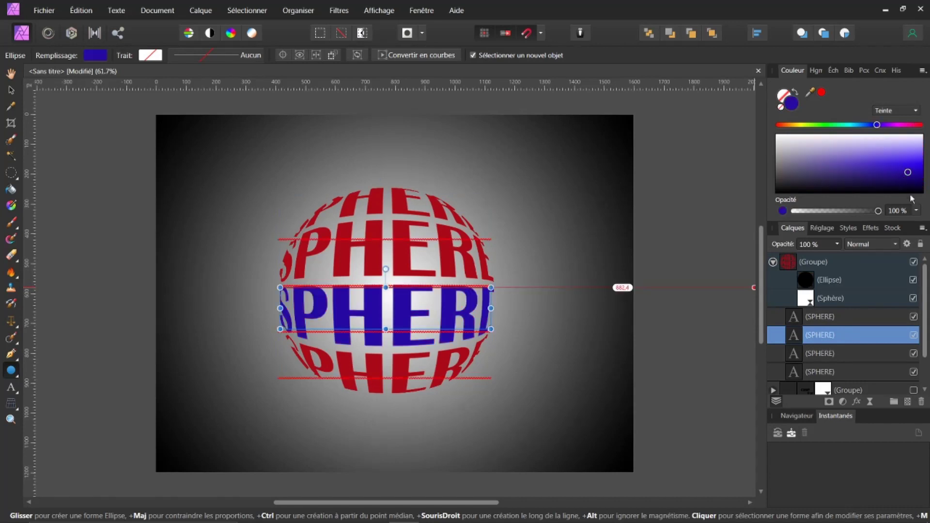
- Recolour the second SPHERE row from the top of the sphere in light yellow
left_click(812, 358)
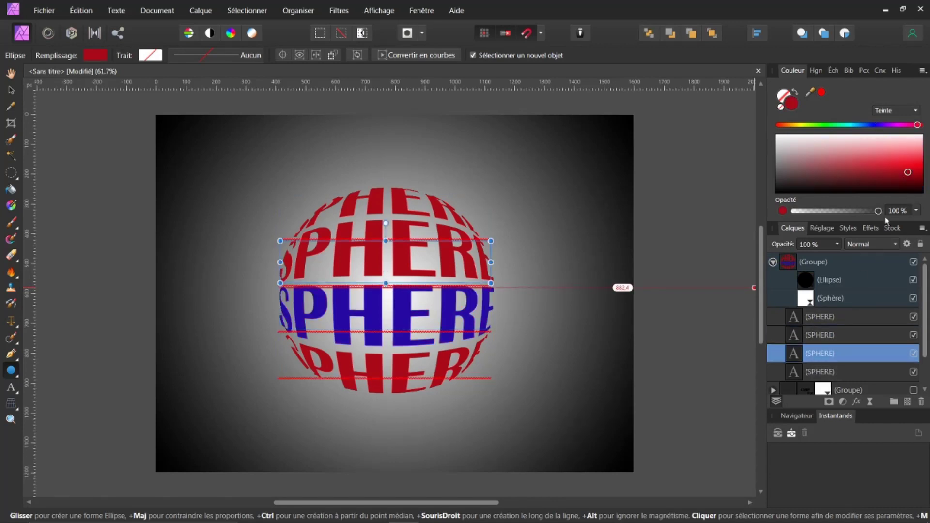
left_click(806, 125)
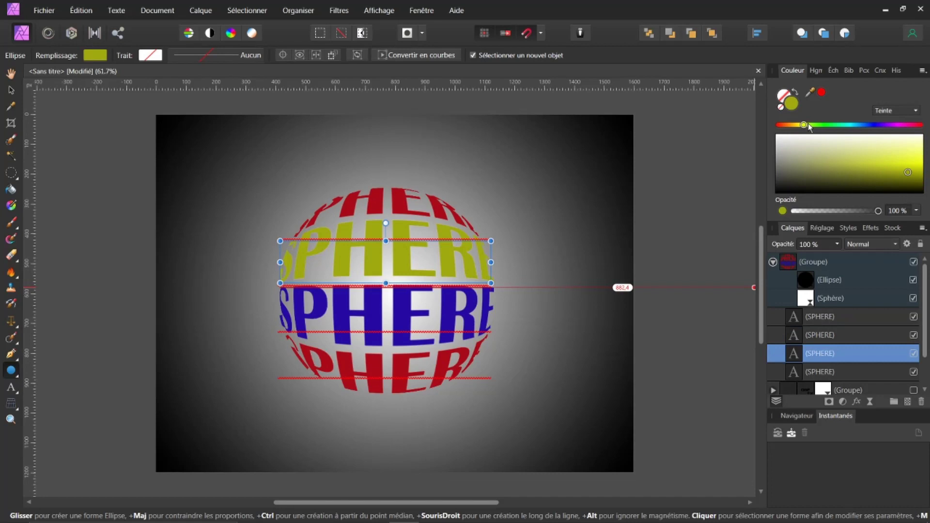
left_click(897, 158)
left_click_drag(896, 157, 902, 158)
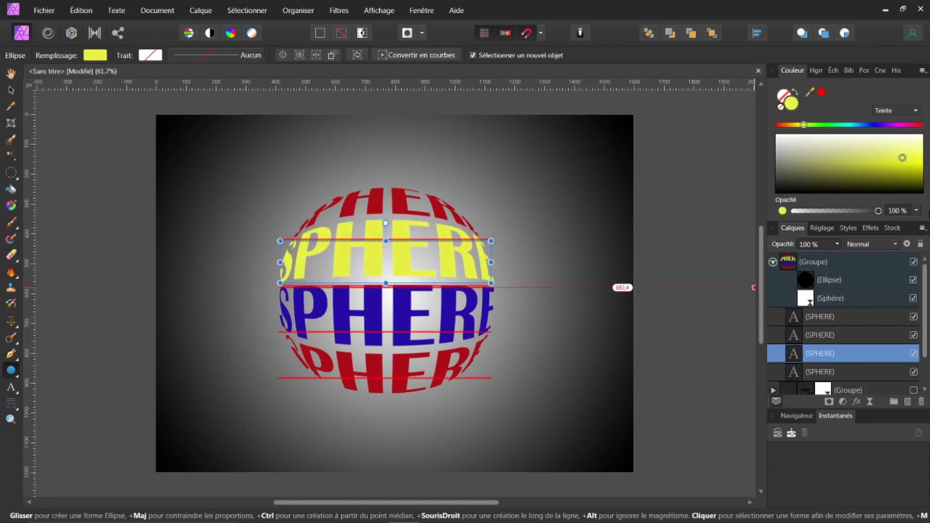
- Collapse the SPHERE group and hide both it and the gradient background layer
left_click(772, 262)
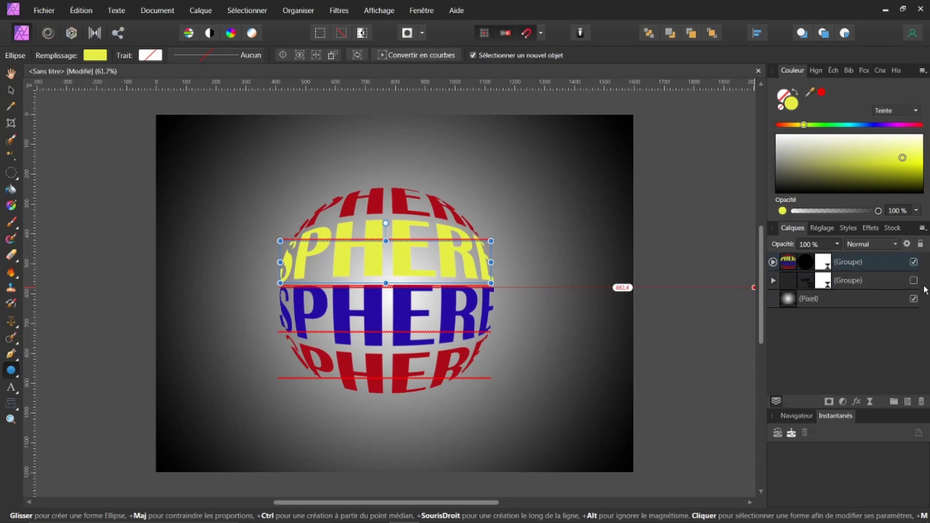
left_click(914, 262)
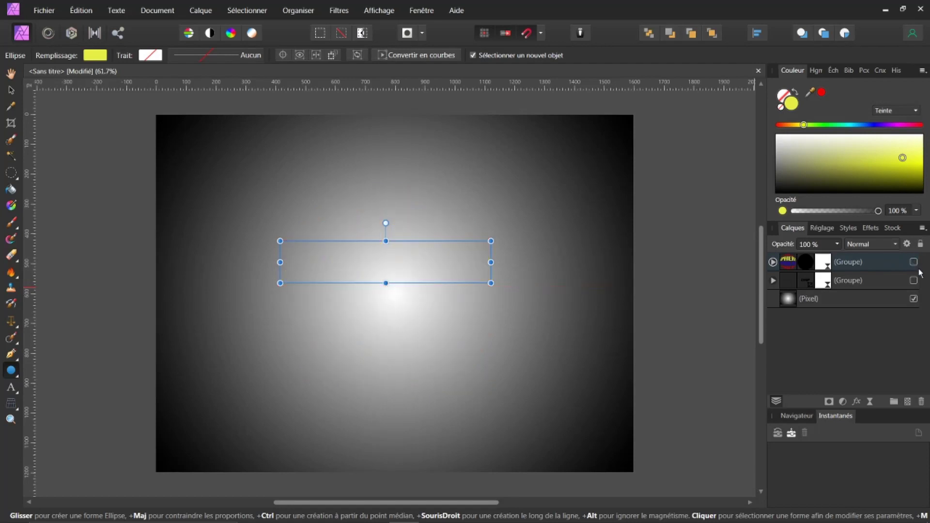
left_click(914, 299)
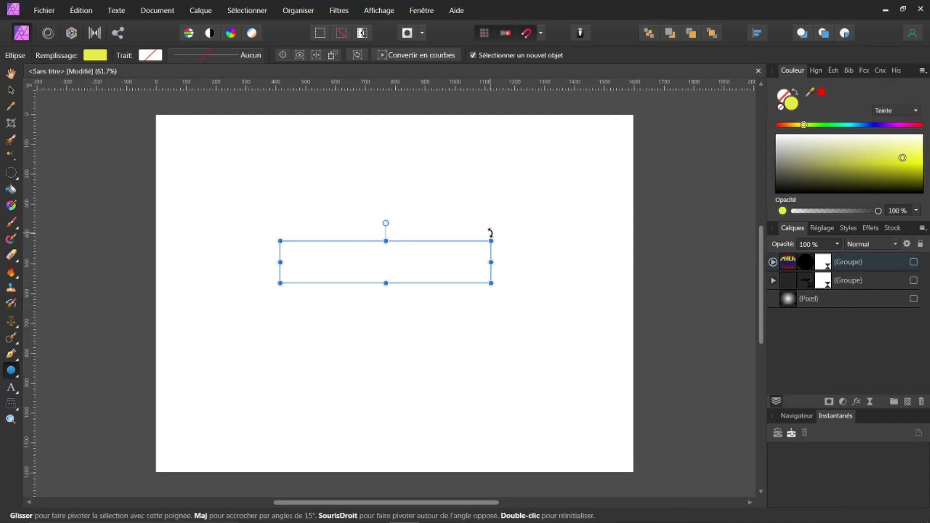
- Add the dark grey artistic text "BIENVENUE" at 324,3 pt across the upper page, with its layer above all the groups
left_click(11, 389)
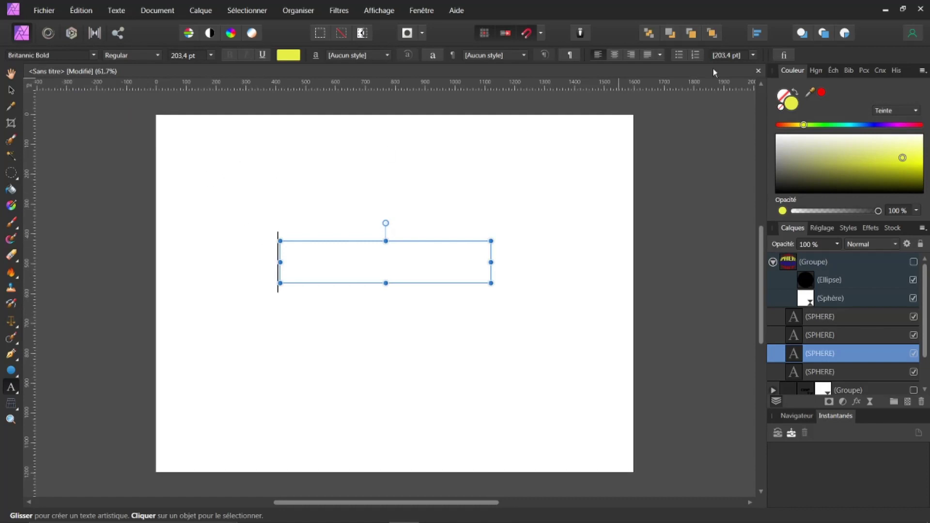
key("Escape")
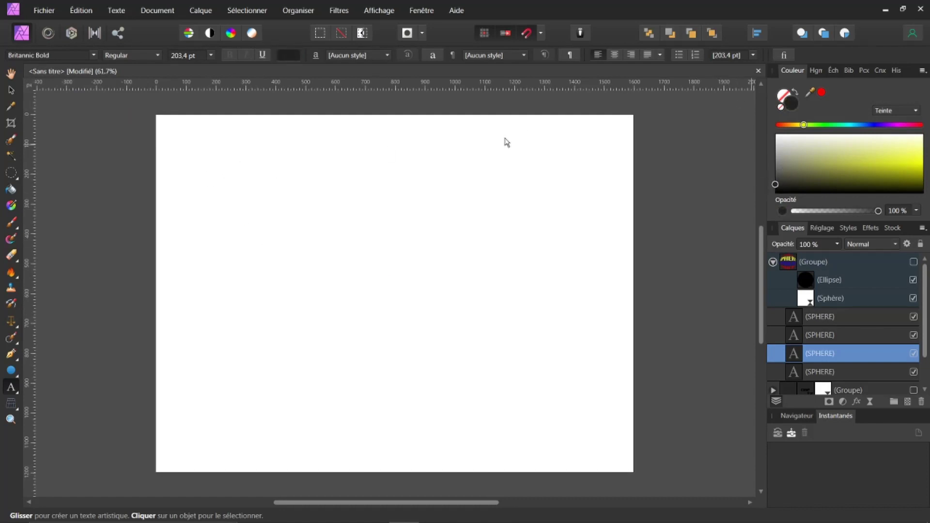
key("ctrl+z")
left_click_drag(187, 144, 222, 213)
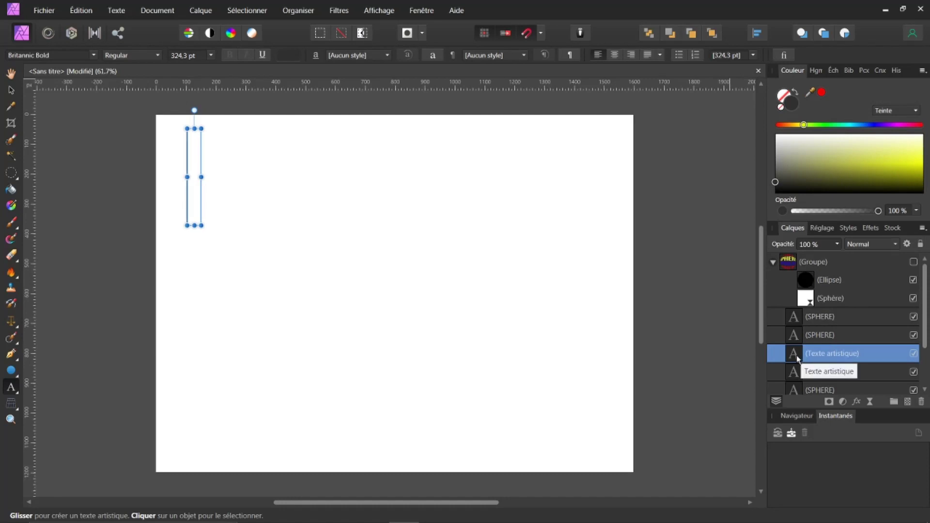
left_click_drag(798, 305, 803, 256)
left_click(773, 282)
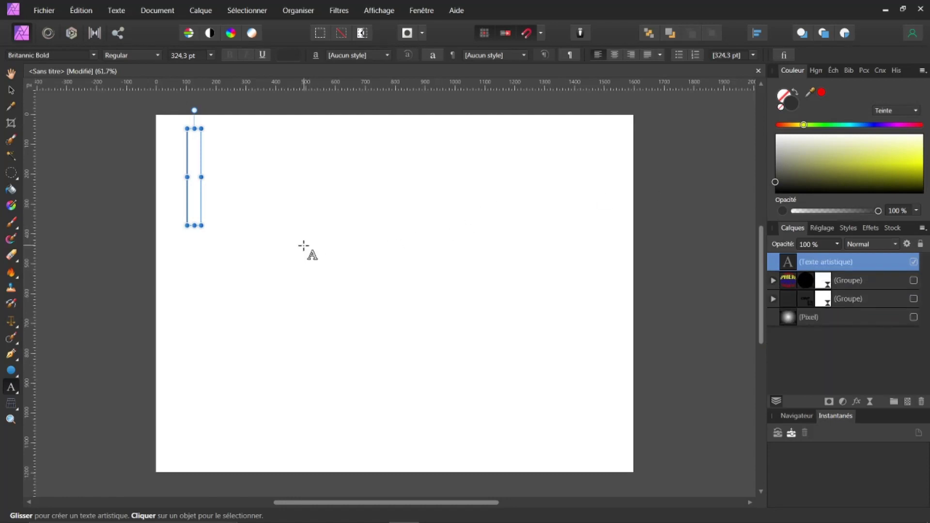
type("BIE")
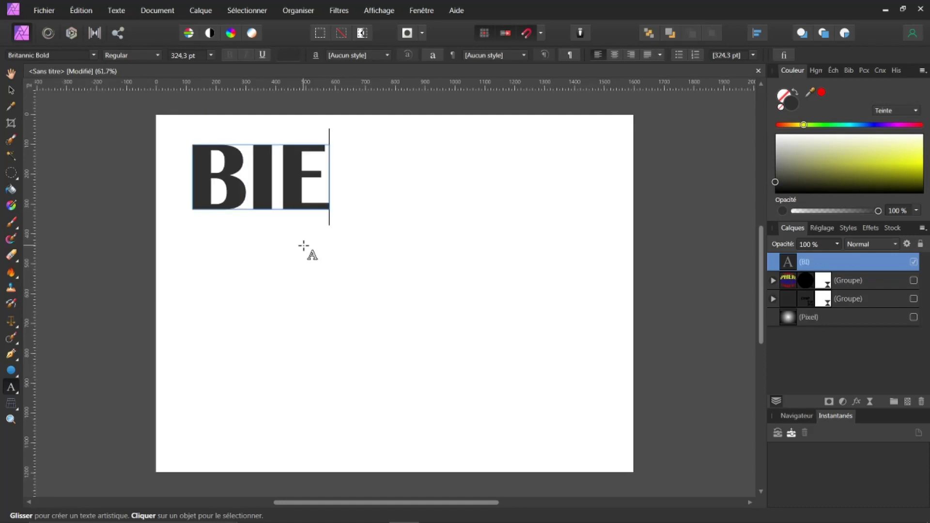
type("NVE")
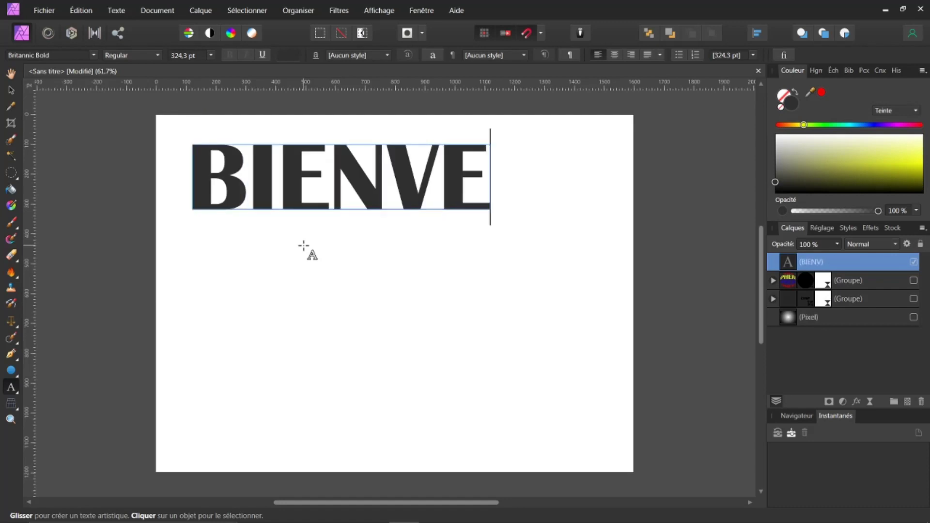
type("NUE")
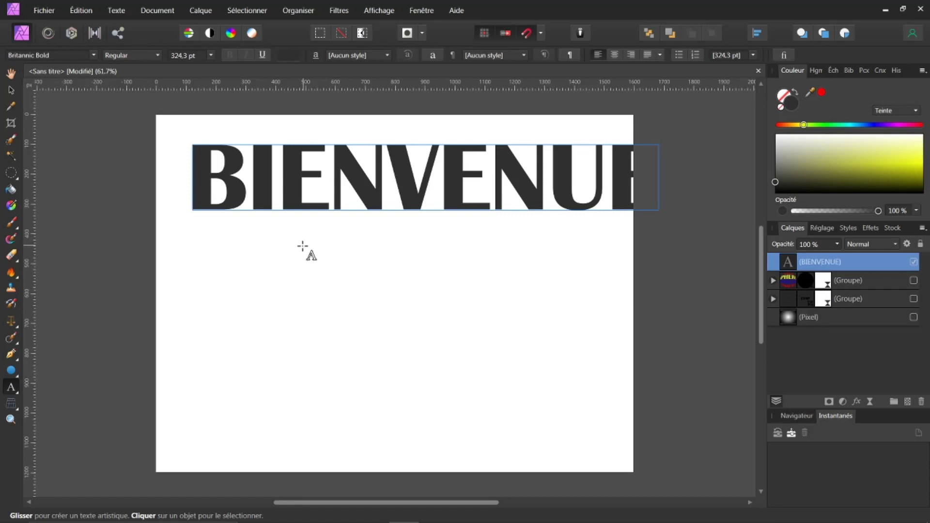
- Scale the BIENVENUE text down to 178,8 pt and place it near the middle of the page's upper edge
key("Escape")
left_click_drag(659, 210, 461, 189)
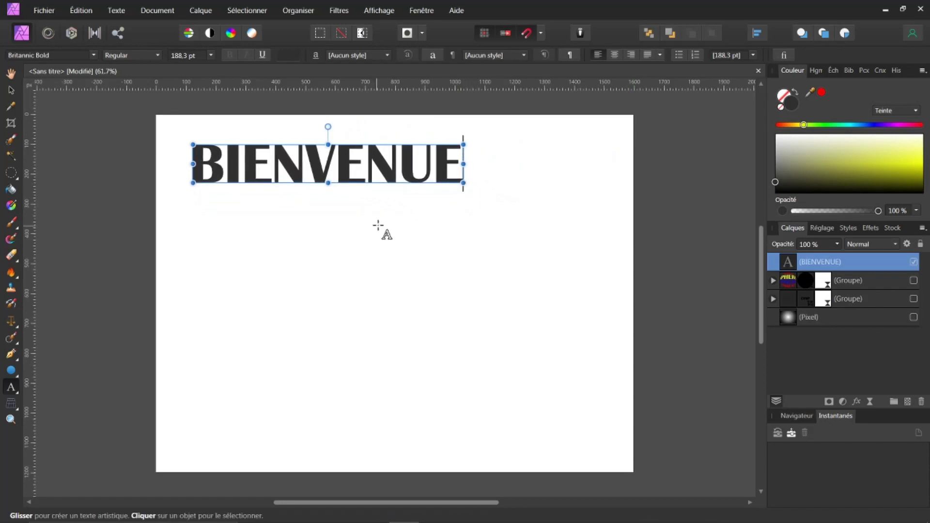
left_click_drag(385, 184, 451, 179)
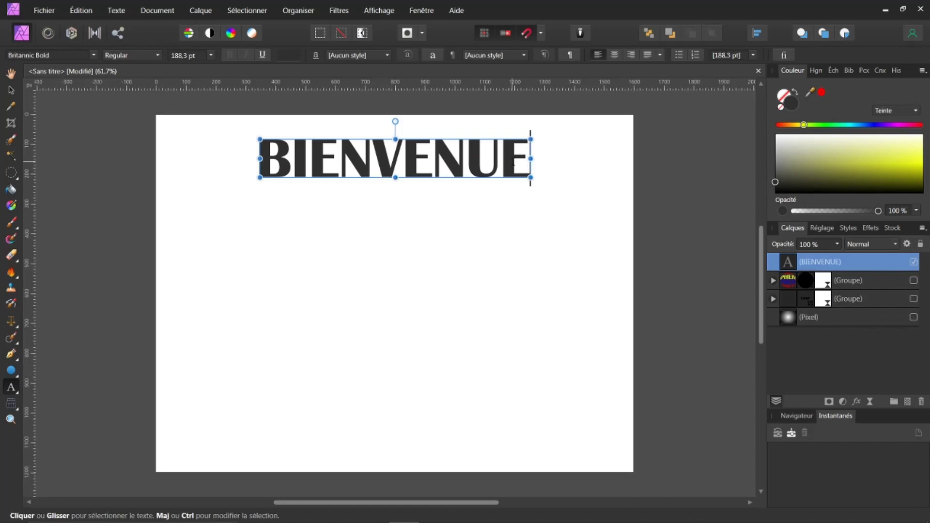
left_click_drag(531, 177, 518, 175)
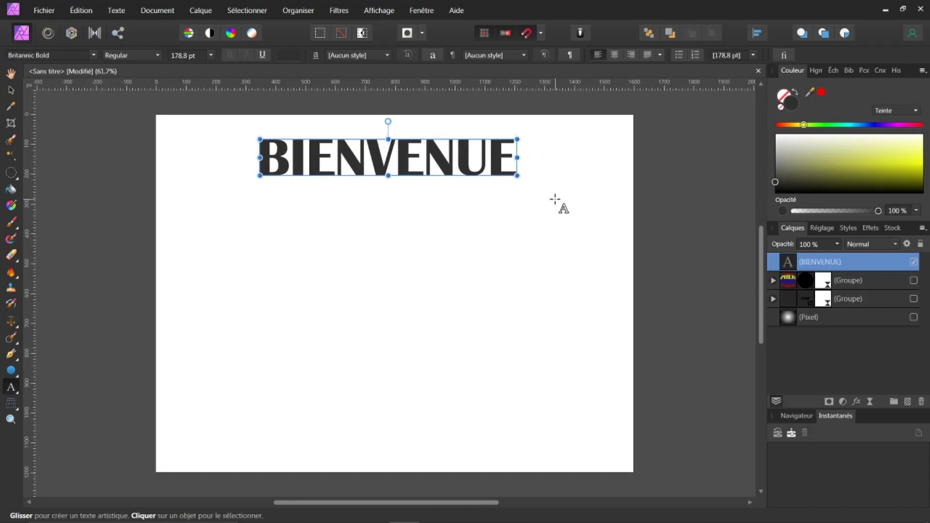
- Duplicate the BIENVENUE text five times downwards at equal spacing to build a stack of six rows
key("ctrl+j")
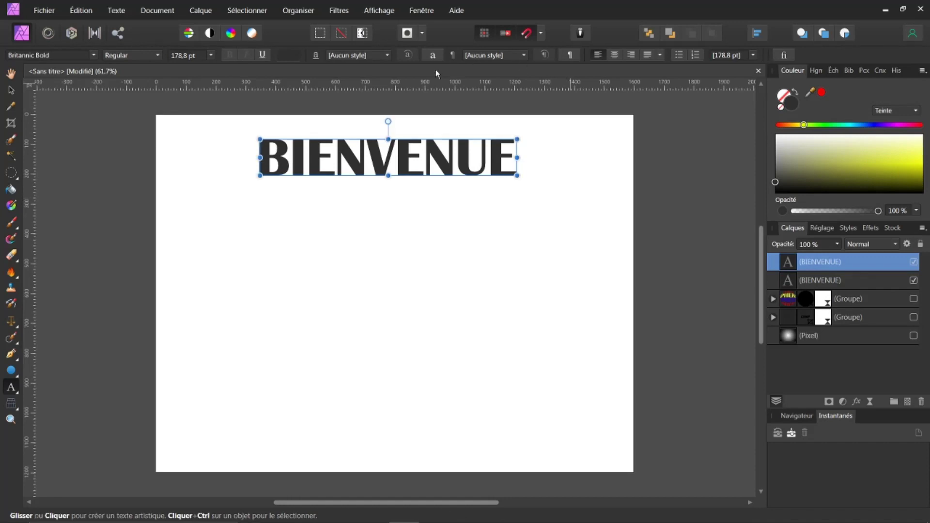
left_click_drag(426, 178, 423, 218)
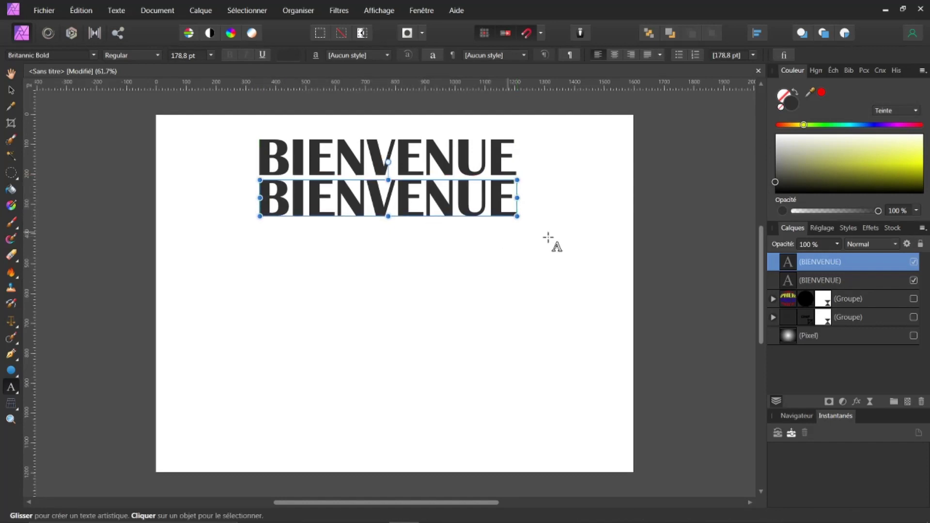
key("ctrl+j")
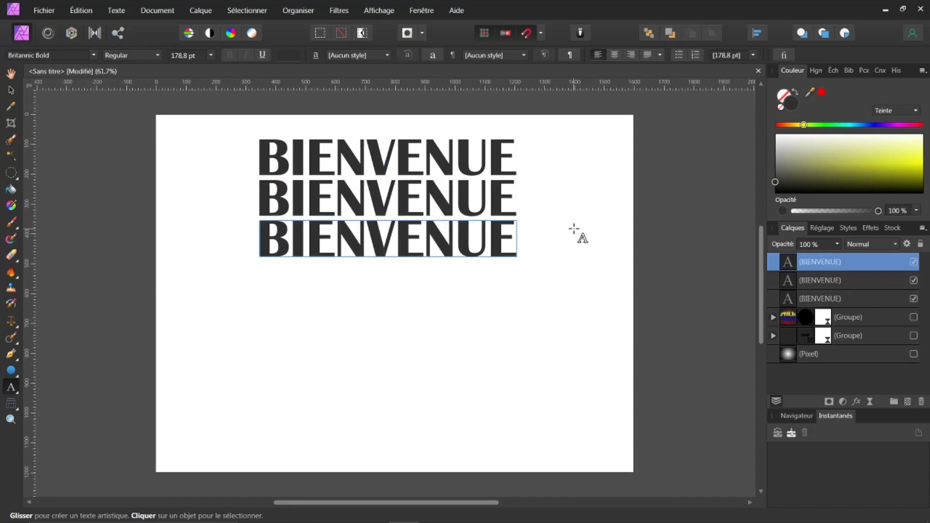
key("ctrl+j")
key("ctrl+j")
key("ctrl+j")
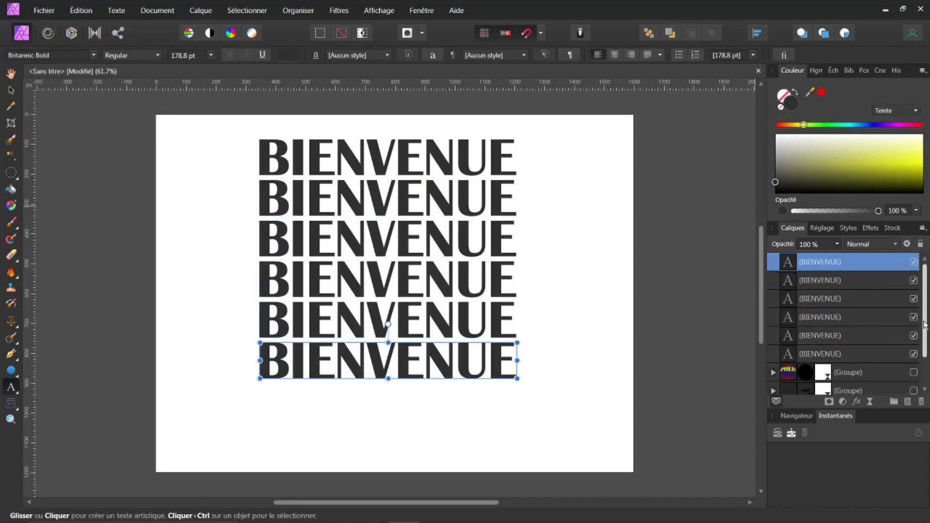
- Select all six BIENVENUE text layers and group them
scroll(924, 330, "down", 2)
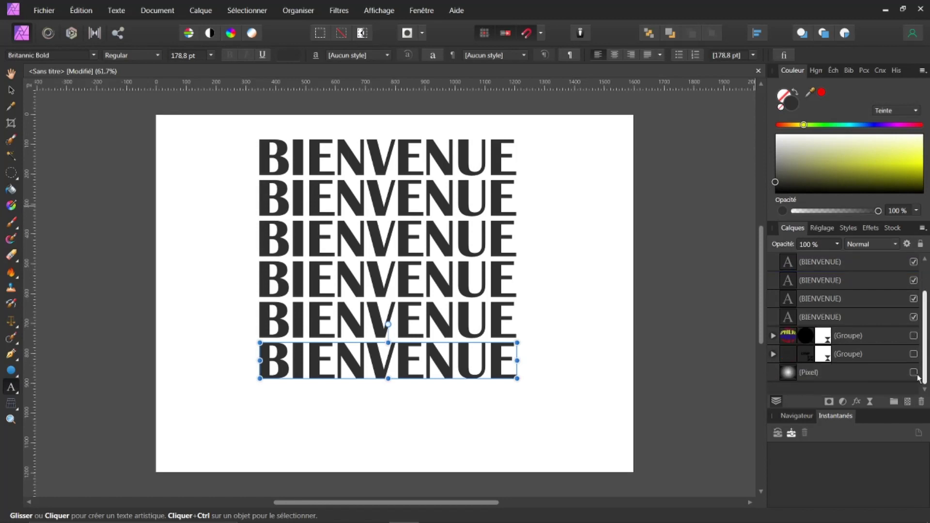
left_click(816, 318)
scroll(821, 311, "up", 2)
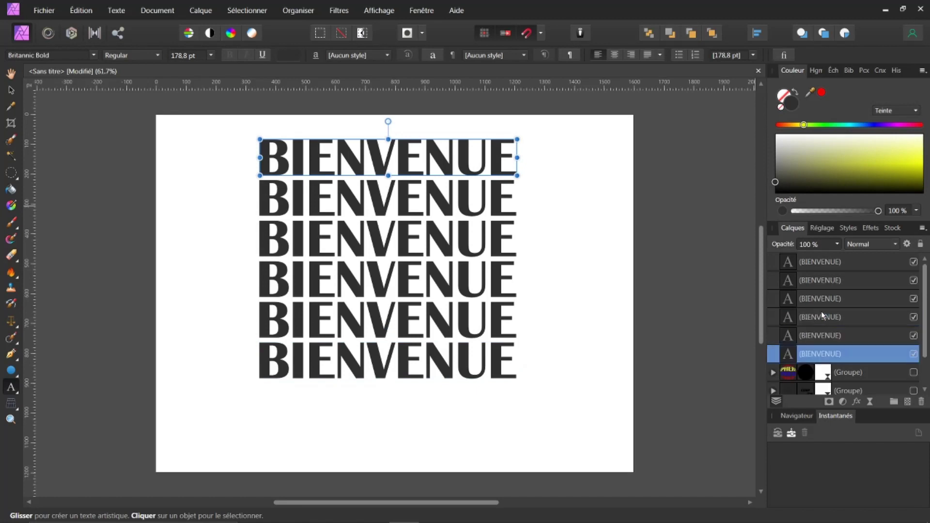
left_click(821, 263)
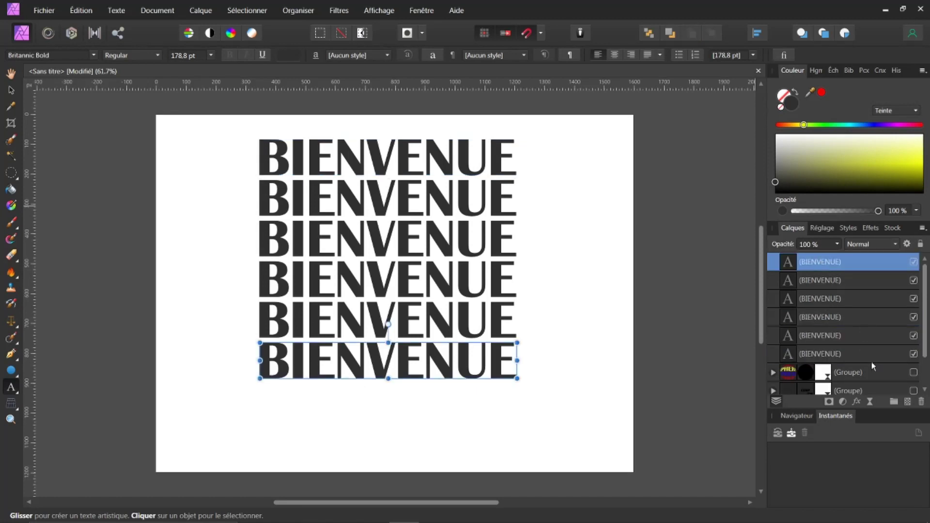
scroll(871, 362, "down", 2)
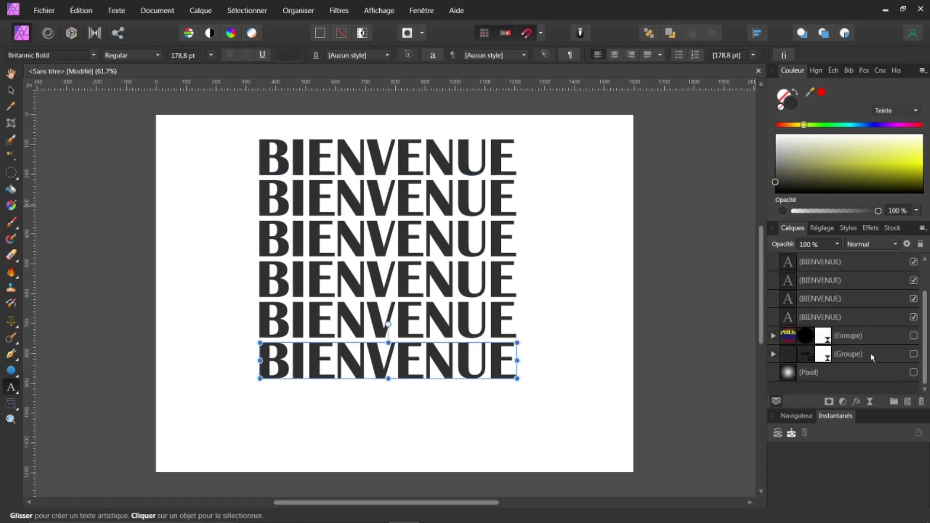
left_click(792, 315, "shift")
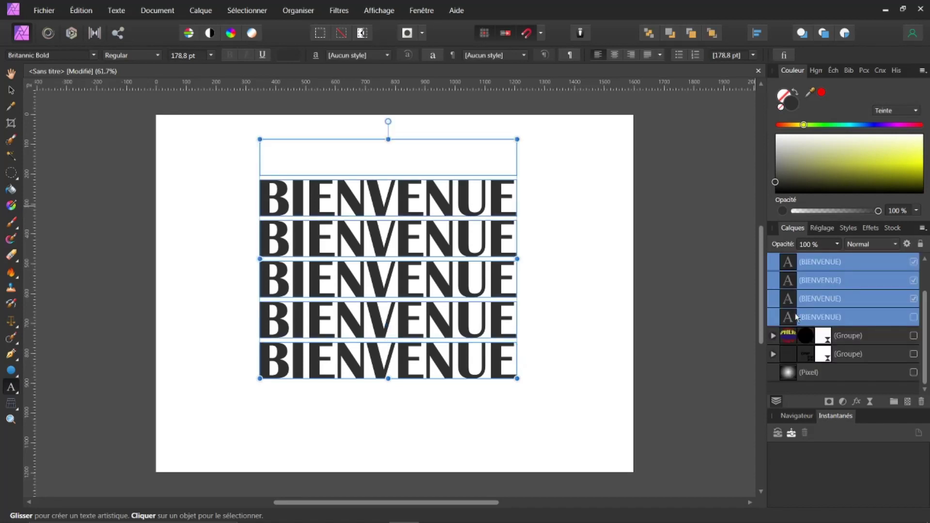
left_click(894, 402)
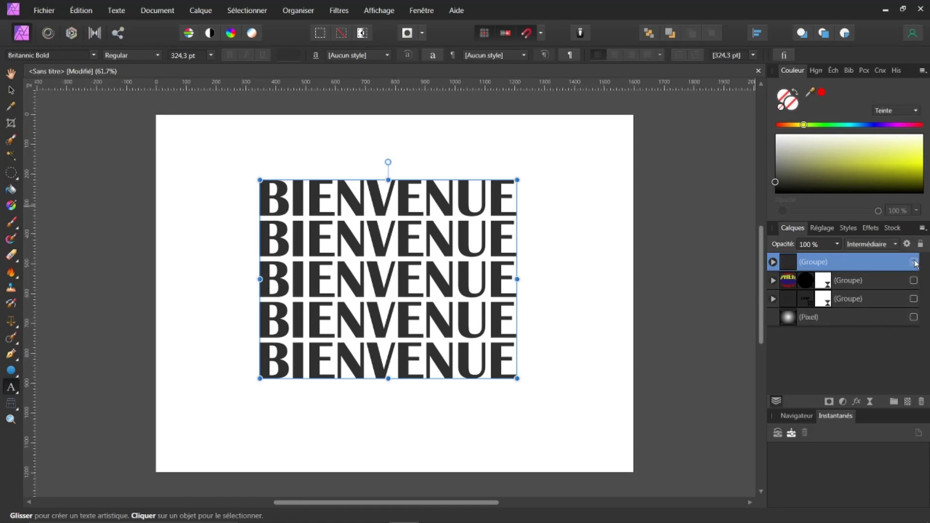
- Make the hidden top BIENVENUE row in the group visible, collapse the group and centre it on the page
left_click(774, 263)
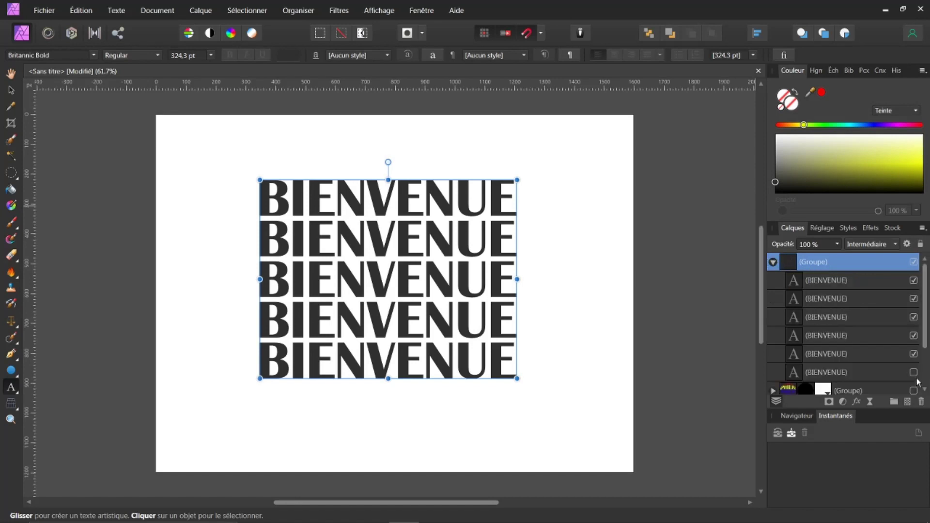
scroll(917, 378, "down", 3)
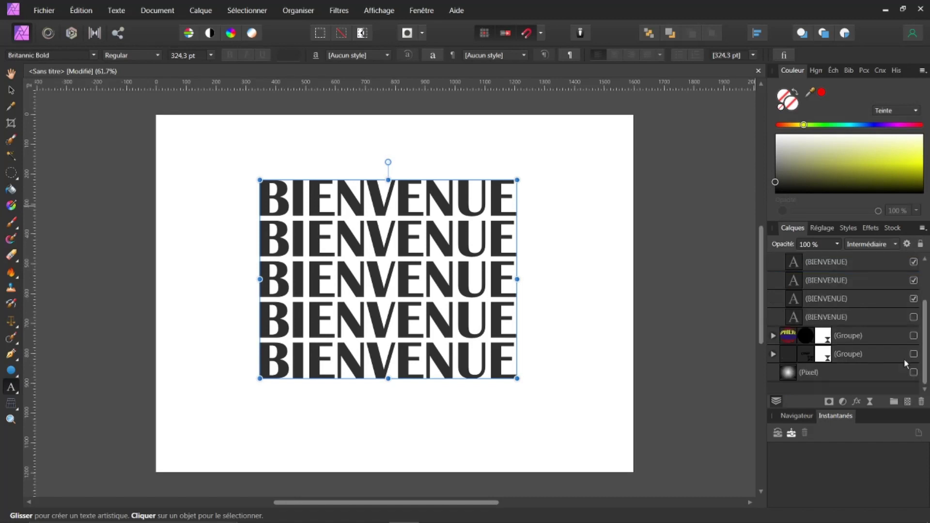
left_click(915, 318)
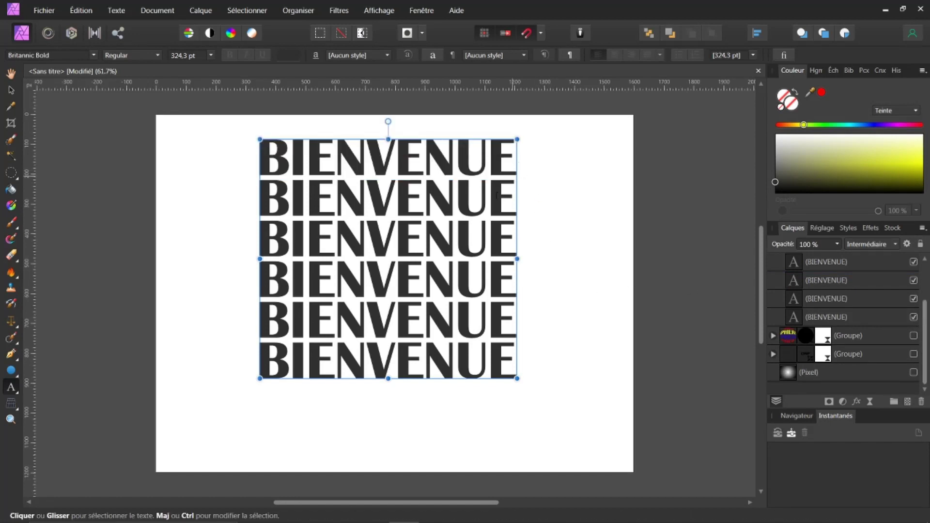
scroll(888, 264, "up", 3)
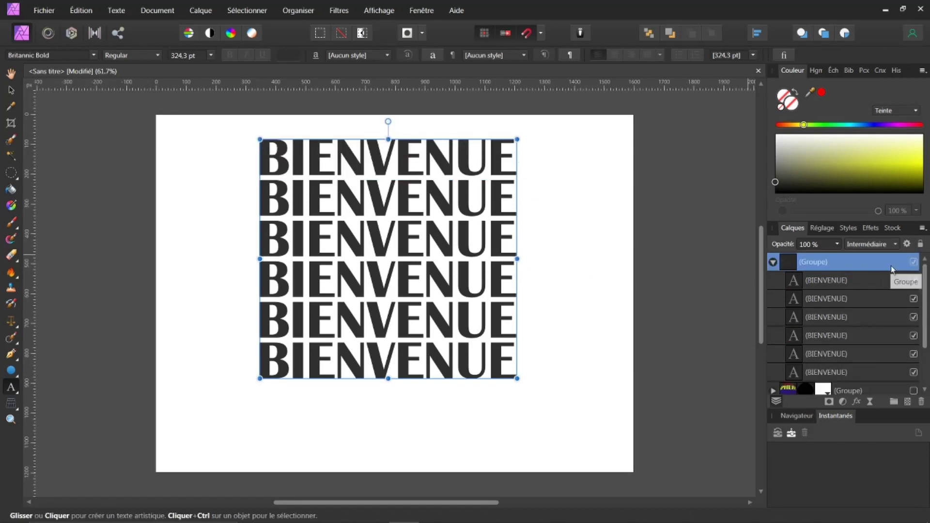
left_click(774, 262)
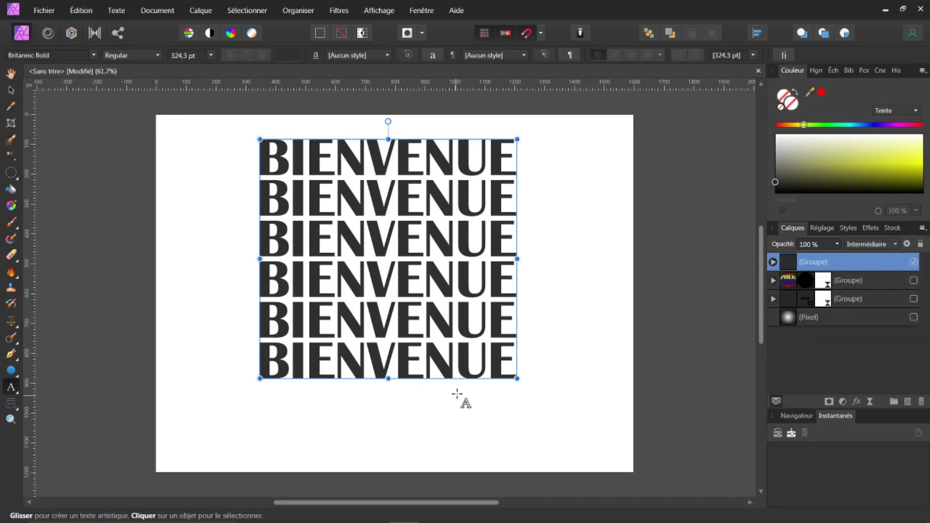
left_click_drag(461, 381, 464, 414)
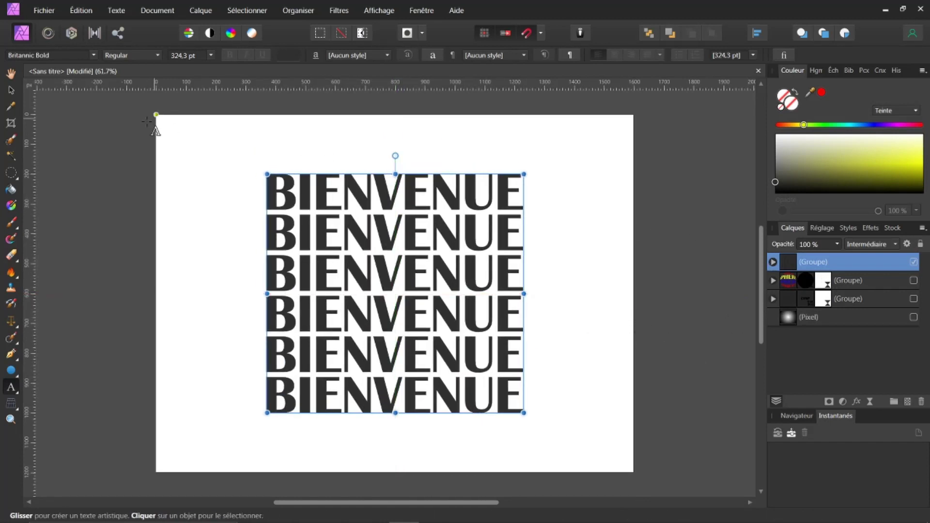
- Start the Perspective tool on the BIENVENUE group, try shifting its upper-right corner slightly inward, and undo that shift
left_click(10, 404)
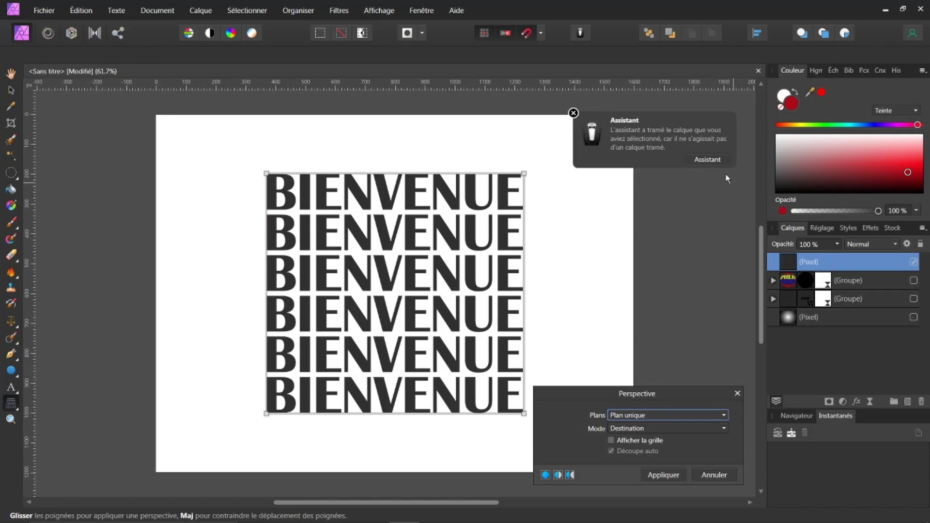
left_click(573, 113)
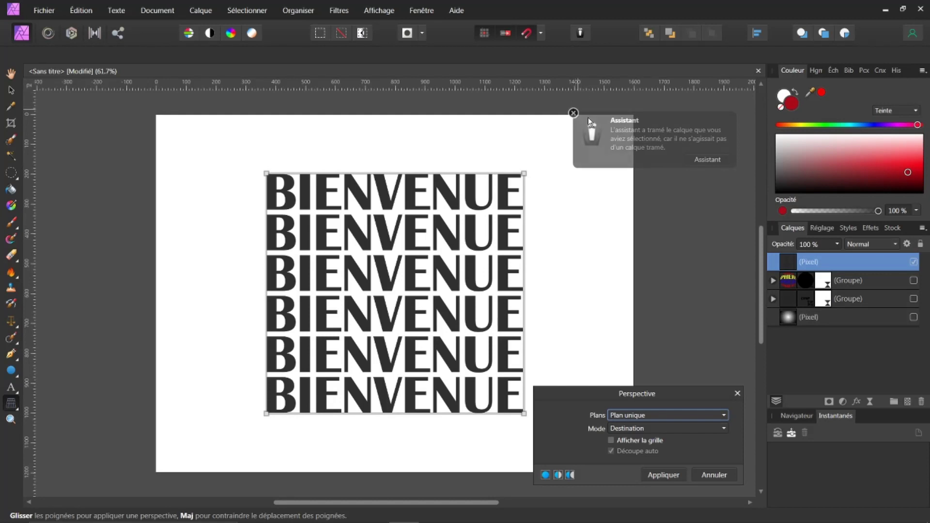
left_click_drag(684, 392, 786, 125)
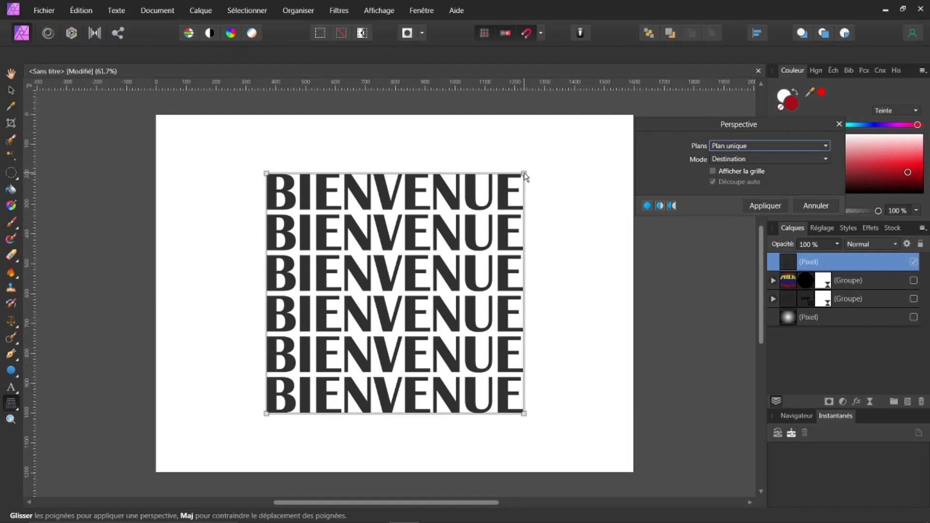
mouse_move(525, 177)
left_mouse_down()
mouse_move(535, 174)
mouse_move(493, 159)
mouse_move(533, 191)
mouse_move(541, 180)
mouse_move(517, 181)
mouse_move(502, 164)
mouse_move(518, 185)
left_mouse_up()
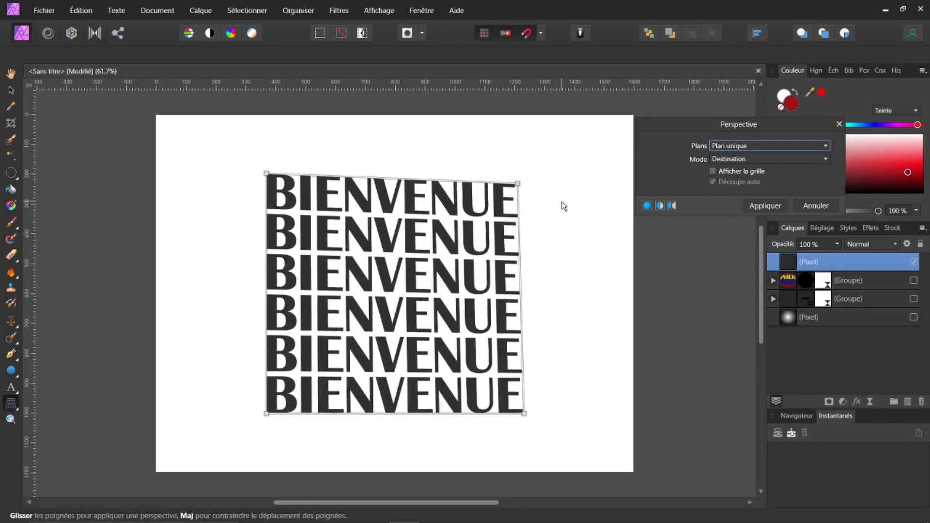
key("ctrl+z")
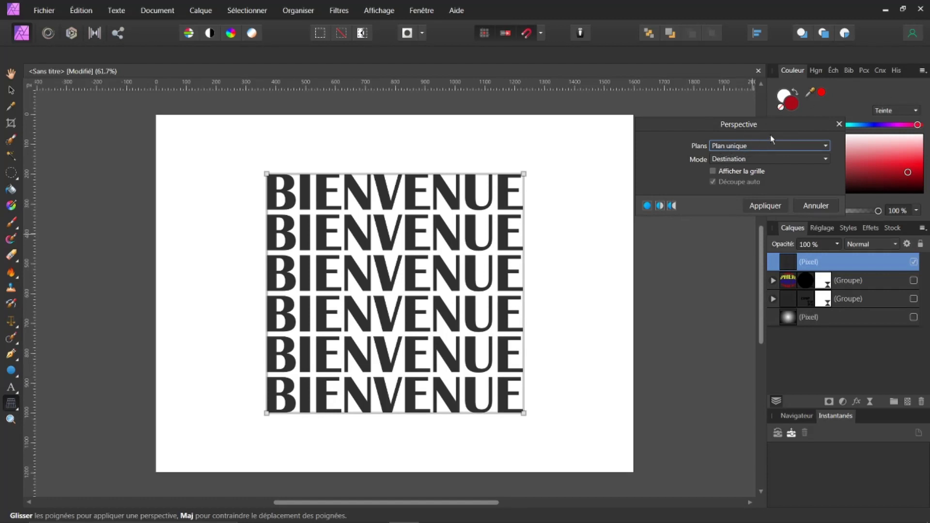
- Set the perspective planes to Plan double and the mode to Source
left_click(825, 147)
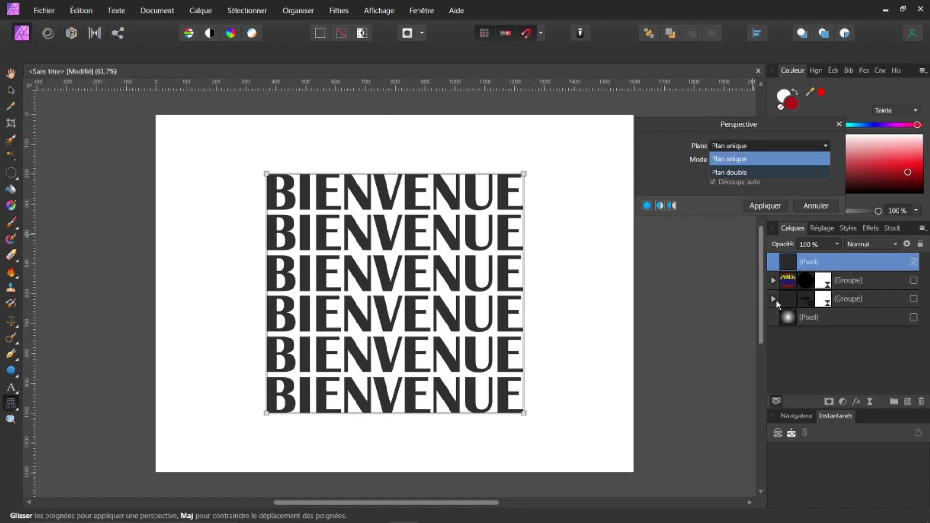
left_click(749, 173)
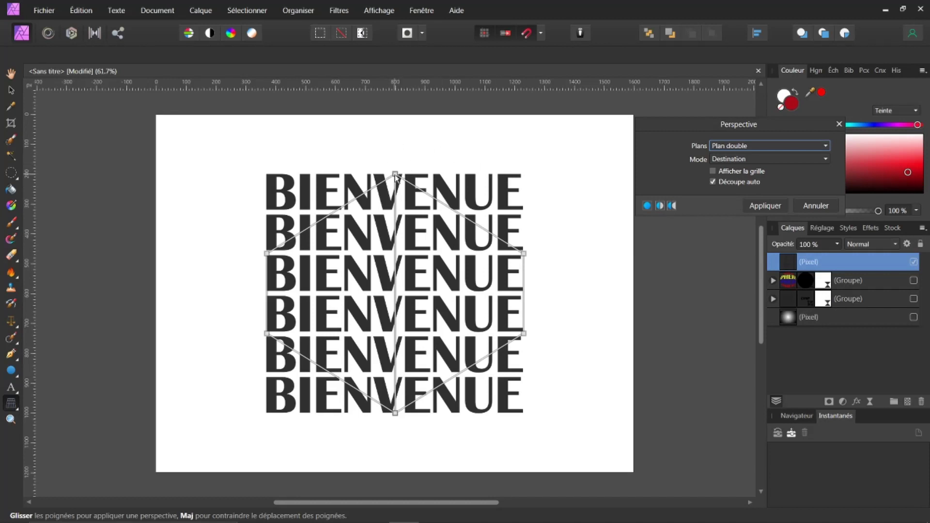
mouse_move(396, 176)
left_mouse_down()
mouse_move(406, 175)
mouse_move(387, 180)
mouse_move(407, 177)
left_mouse_up()
left_click(827, 159)
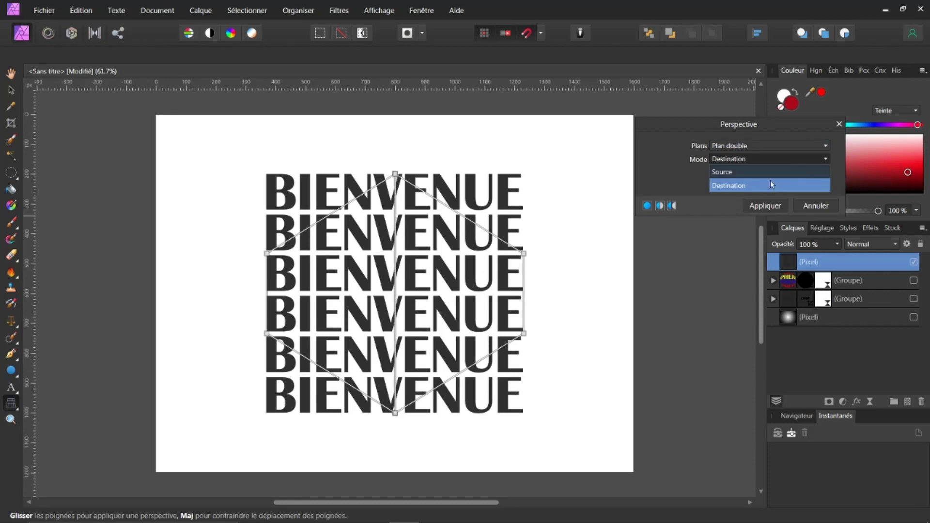
left_click(728, 172)
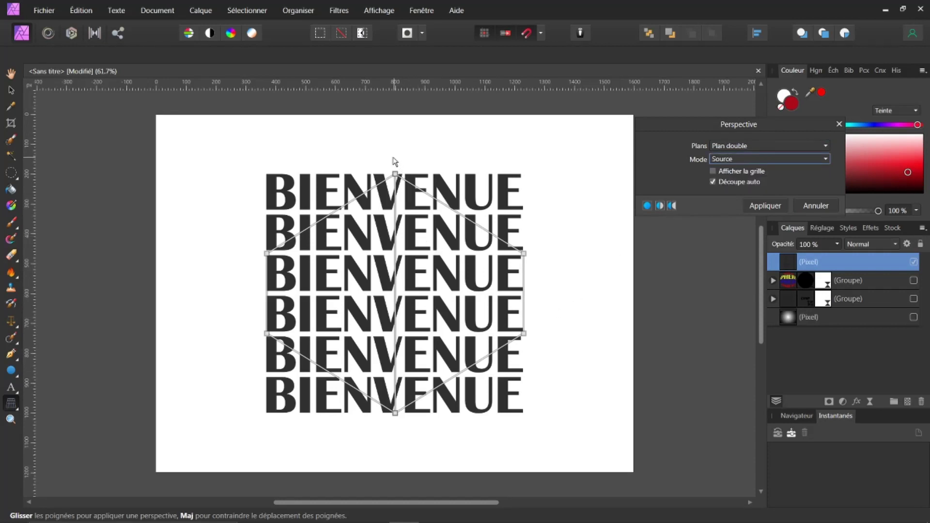
- Align the grid's central fold line vertically between the N and V, with its ends just above and below the text block
left_click_drag(395, 173, 372, 174)
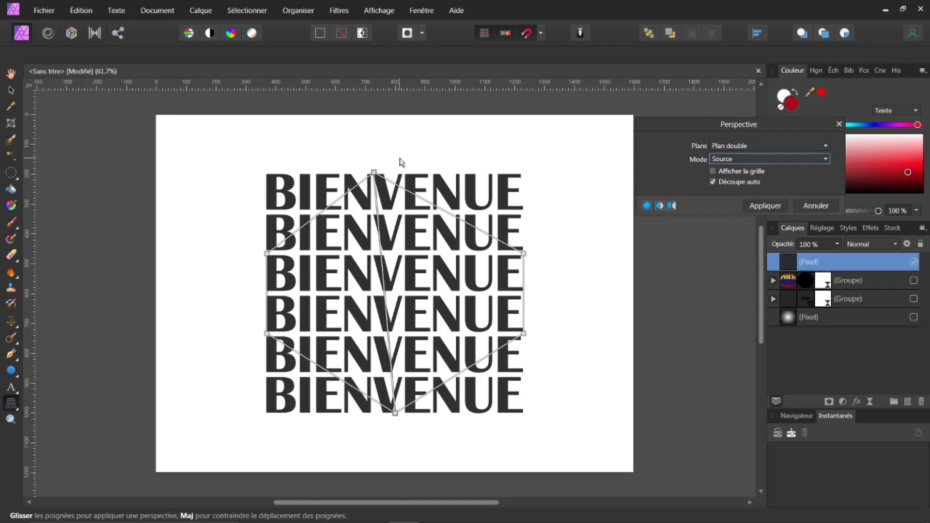
scroll(401, 163, "up", 3)
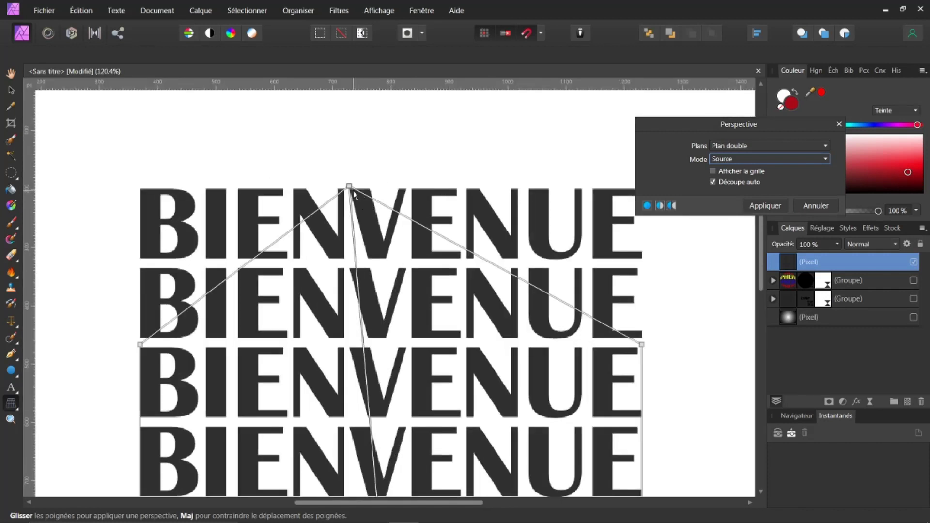
left_click_drag(348, 185, 351, 183)
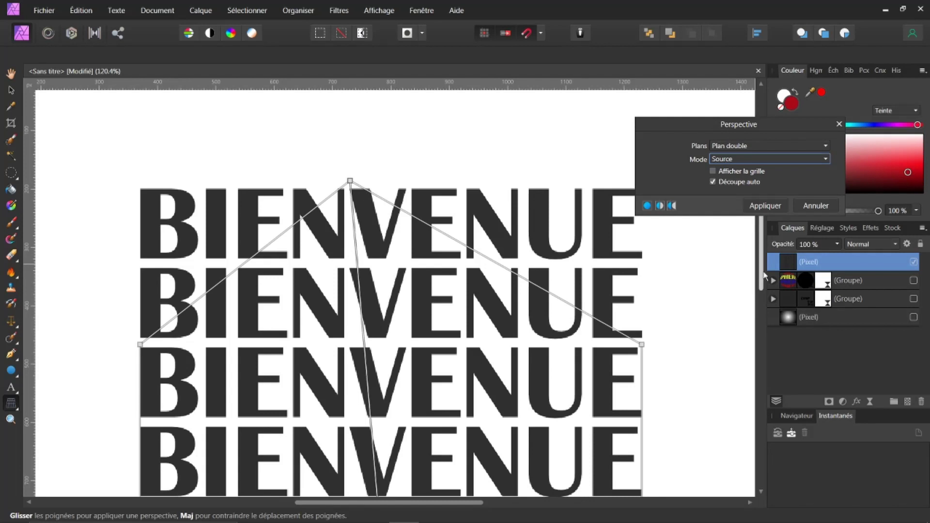
left_click_drag(762, 277, 751, 390)
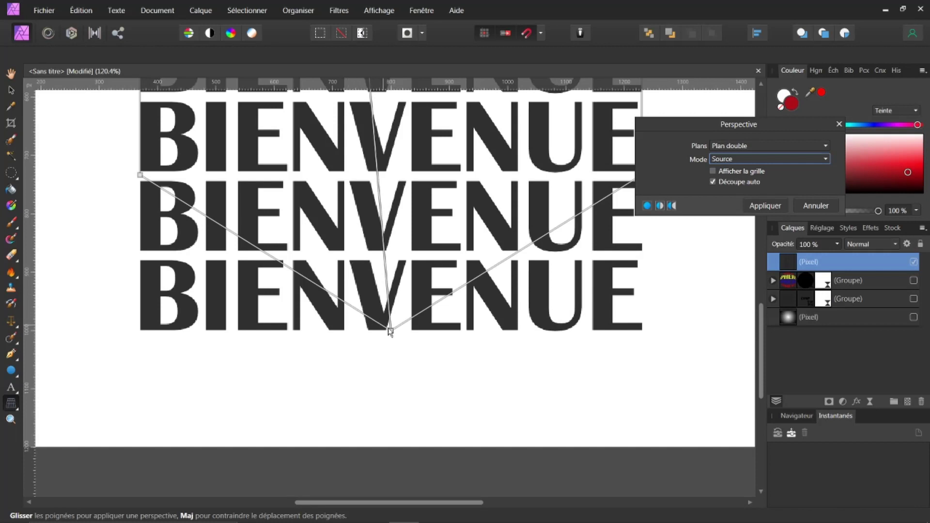
left_click_drag(389, 330, 350, 341)
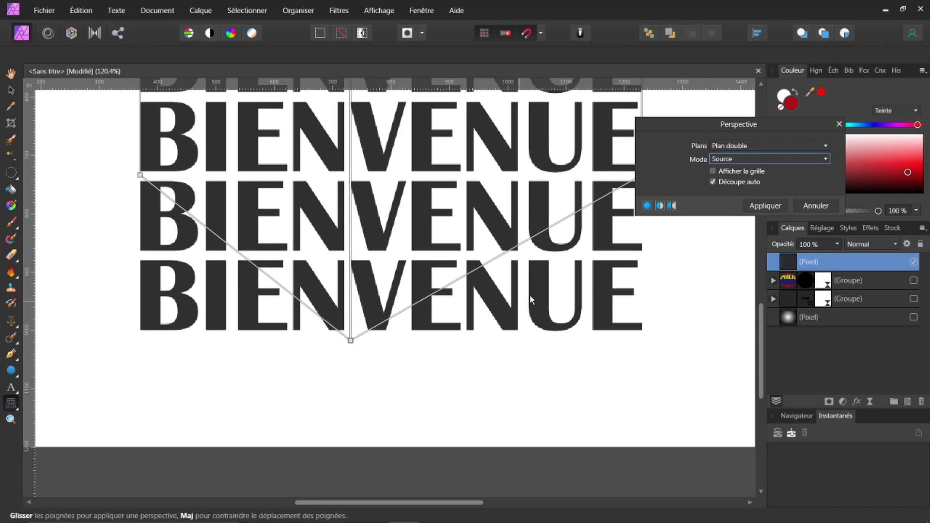
key("ctrl+minus")
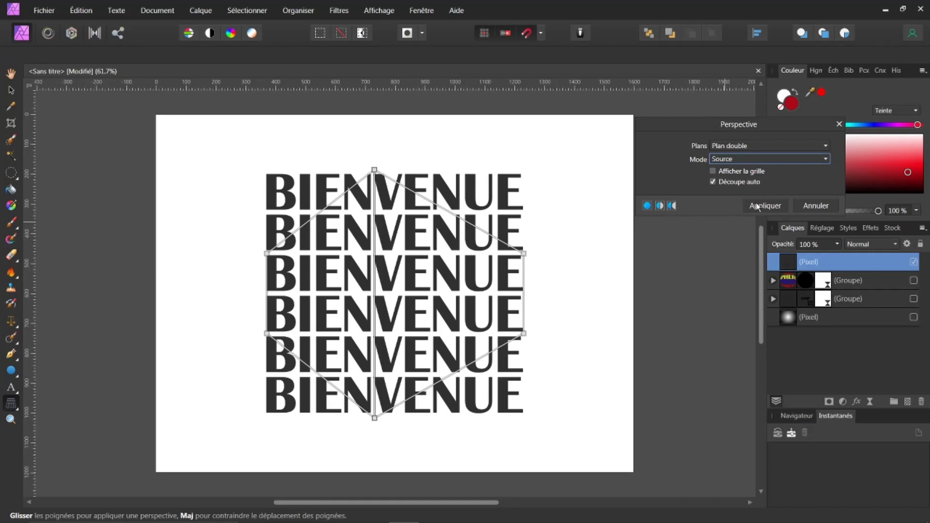
- Switch the perspective mode to Destination and stretch the central fold line outward past the top and bottom of the text block
left_click(827, 159)
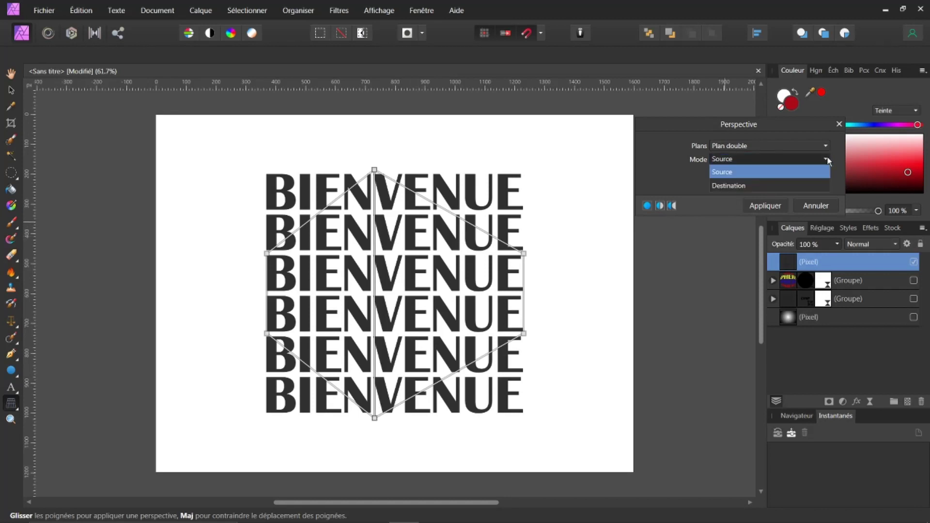
left_click(746, 186)
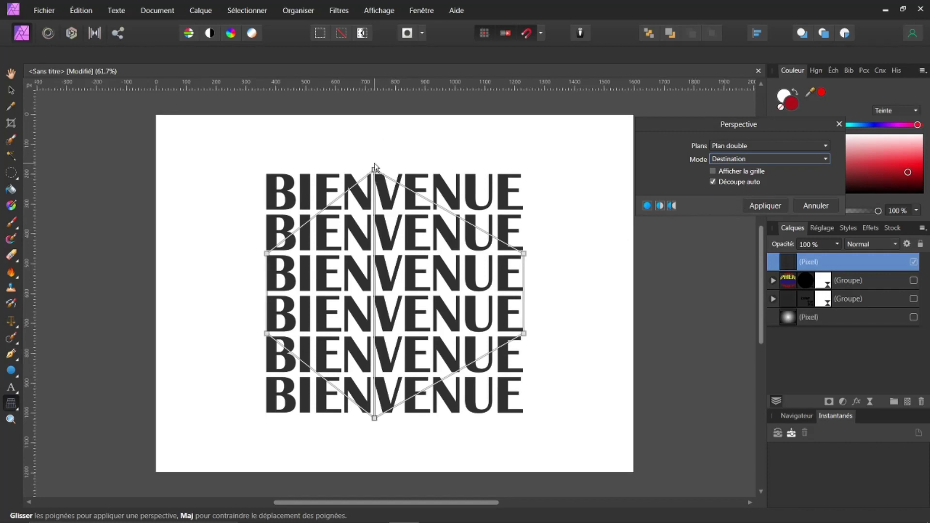
left_click_drag(376, 172, 372, 145)
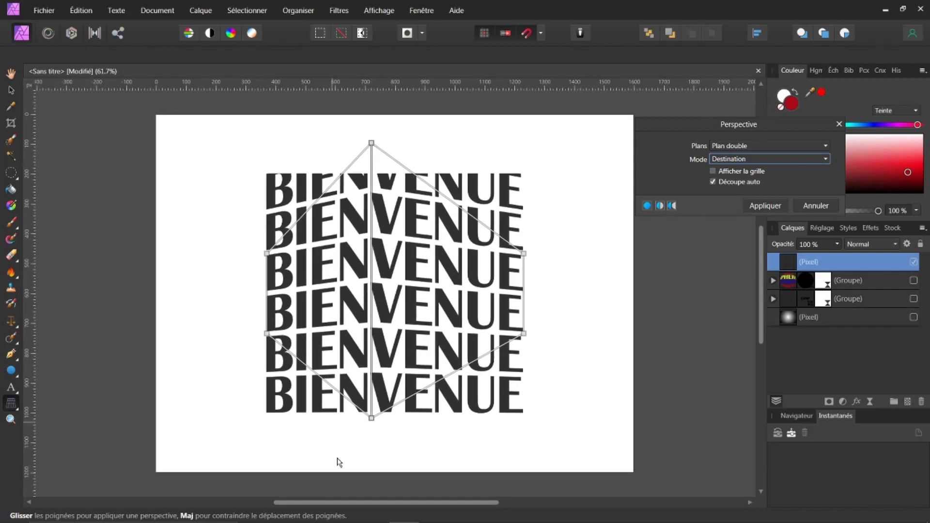
left_click_drag(372, 420, 376, 437)
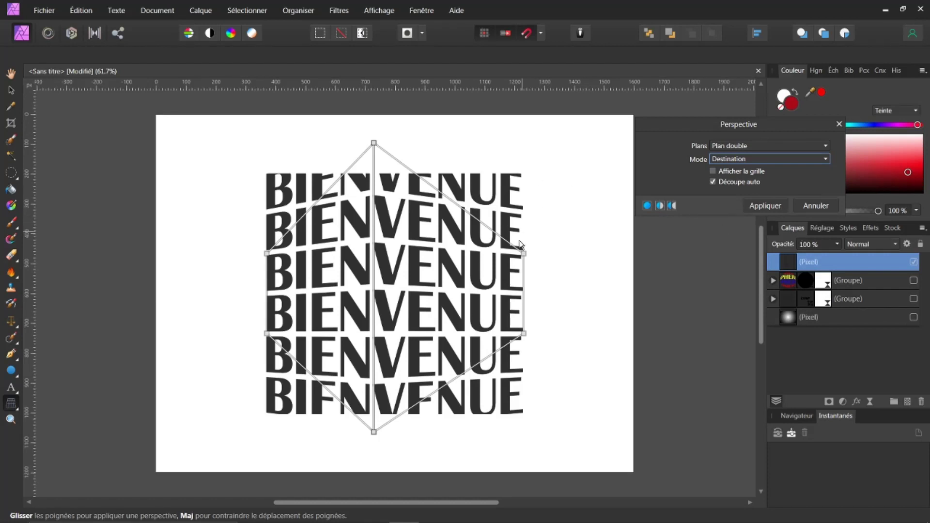
- Raise the two lower outer corners of the perspective grid so both text halves taper outward, and apply the perspective
left_click_drag(524, 334, 522, 315)
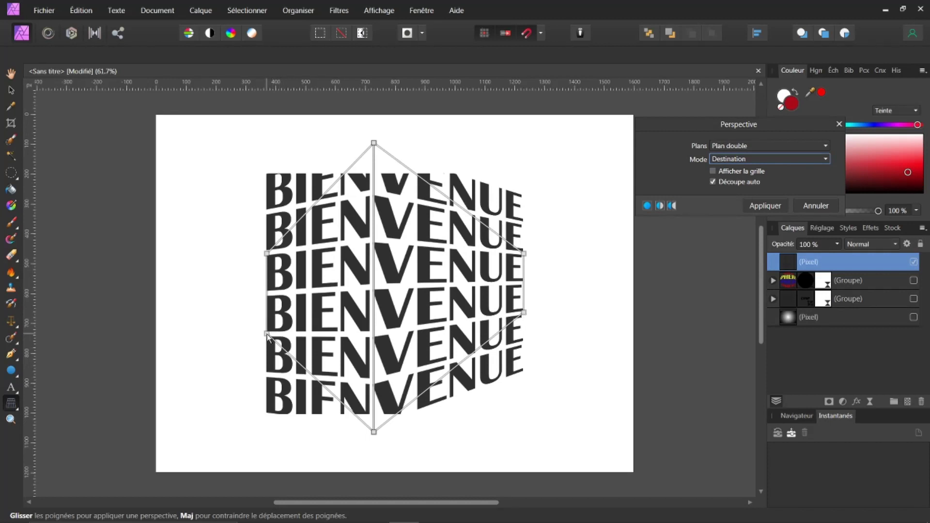
left_click_drag(267, 334, 268, 323)
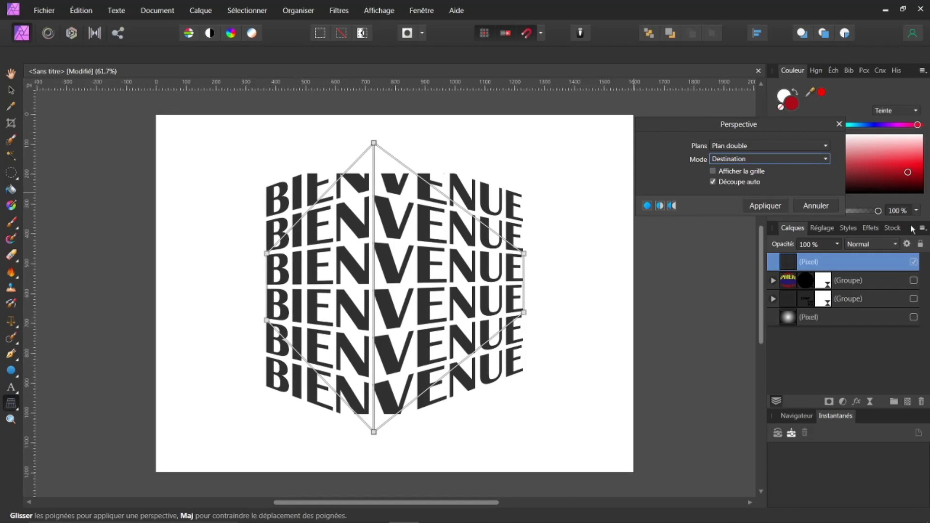
left_click(769, 205)
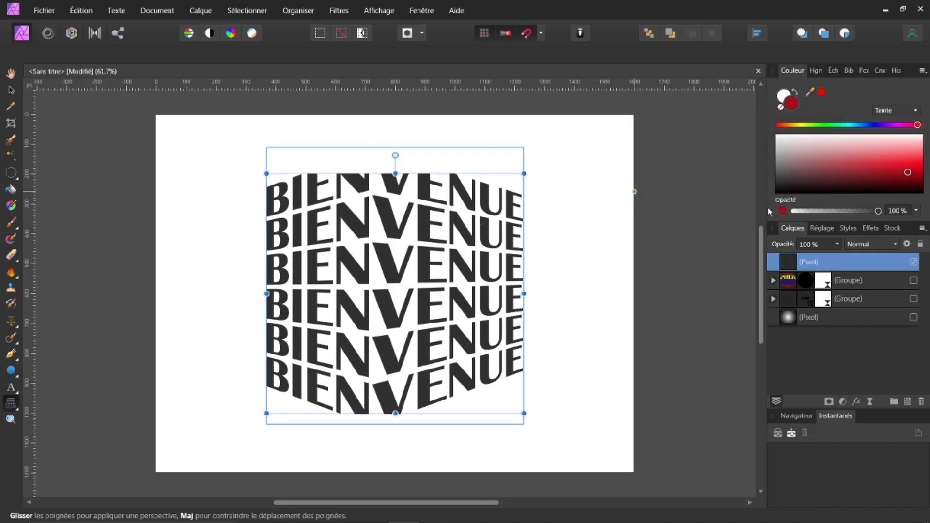
- Narrow the folded BIENVENUE block slightly while keeping its height, and centre it on the page
key("t")
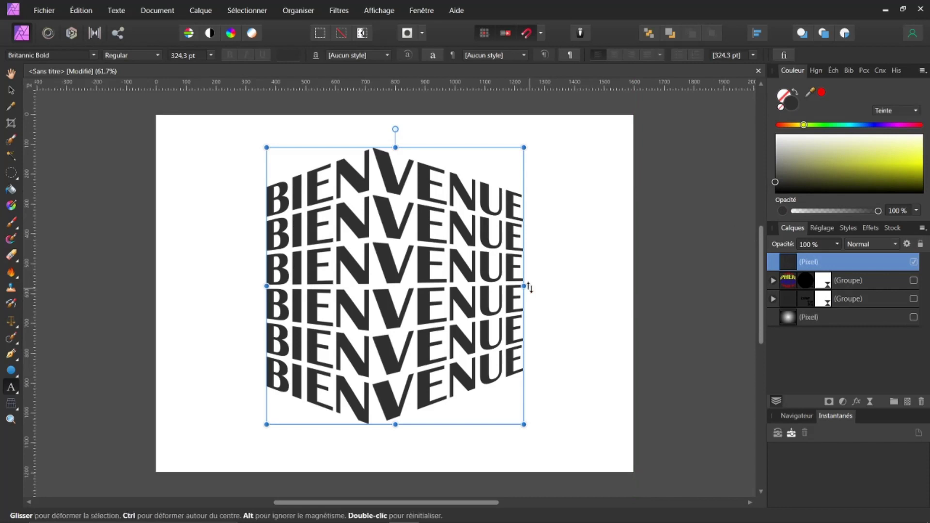
left_click_drag(523, 286, 489, 295)
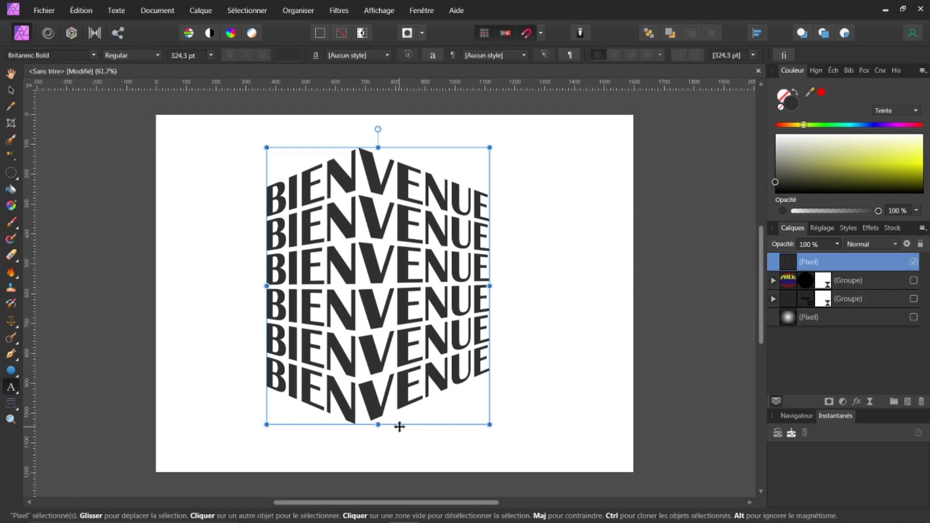
mouse_move(403, 425)
left_mouse_down()
mouse_move(423, 424)
mouse_move(417, 432)
left_mouse_up()
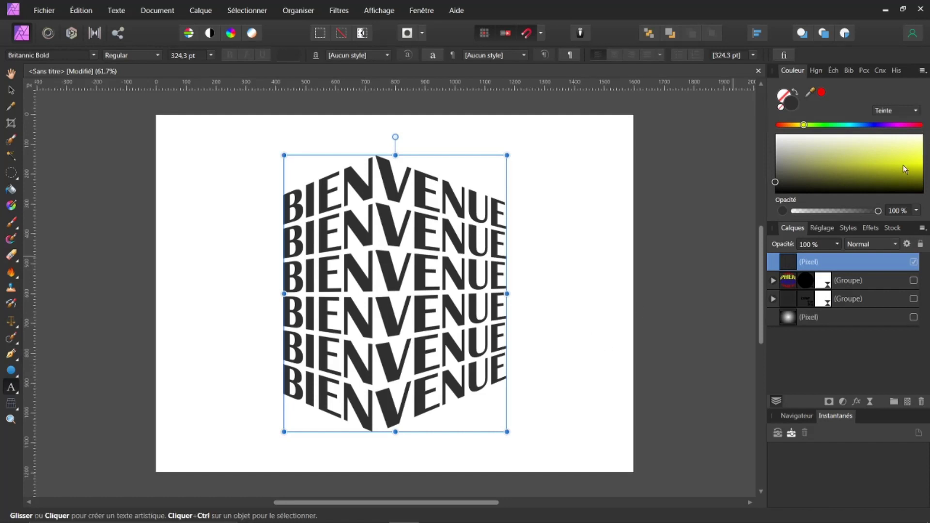
- Draw a rectangle covering the whole VENUE half of the folded text and give it a light coral red fill
left_click_drag(901, 161, 697, 246)
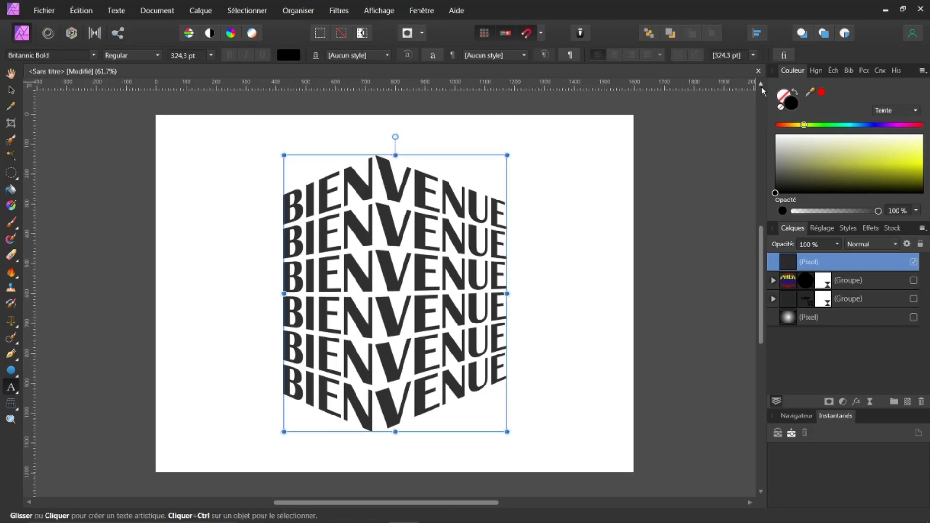
left_click_drag(918, 129, 927, 165)
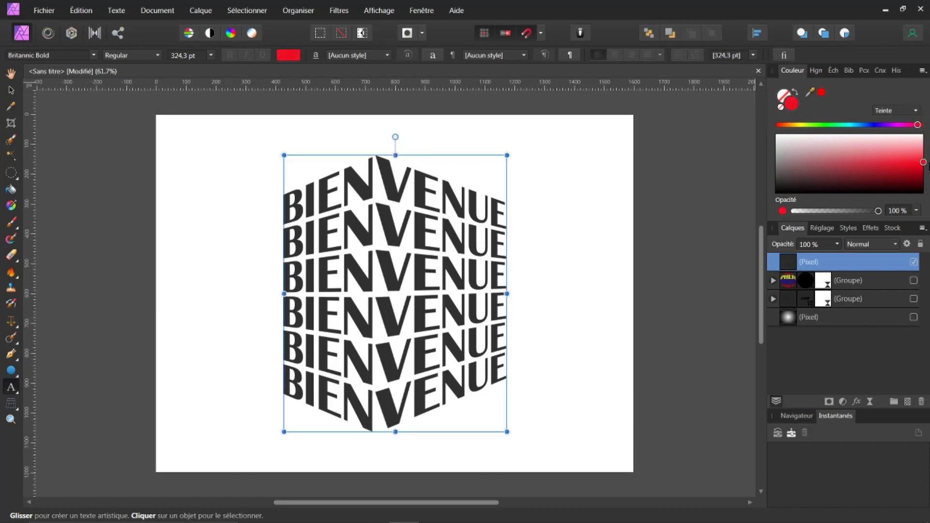
left_click(11, 372)
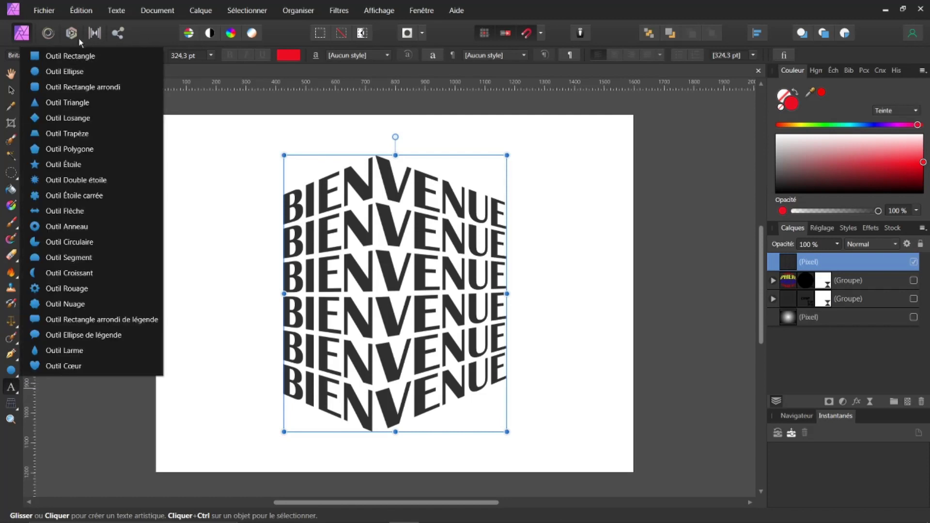
left_click(70, 56)
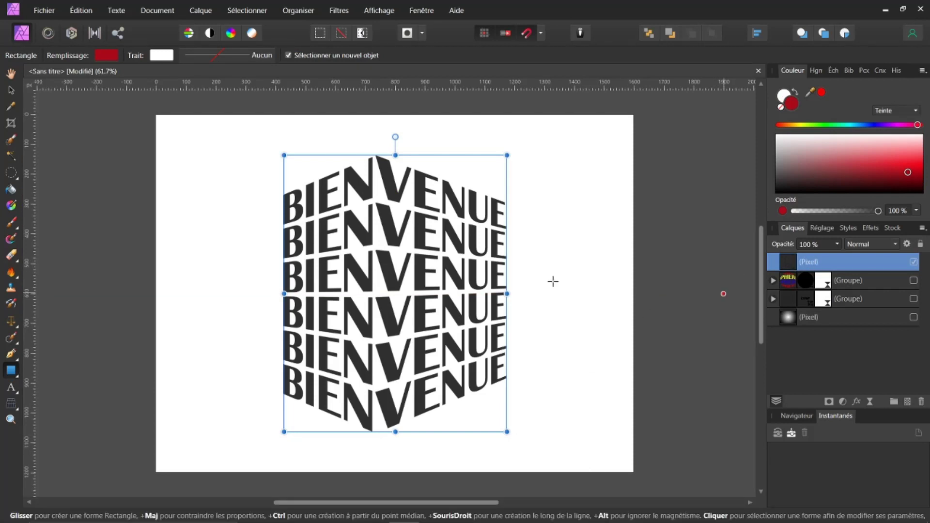
left_click_drag(522, 446, 376, 145)
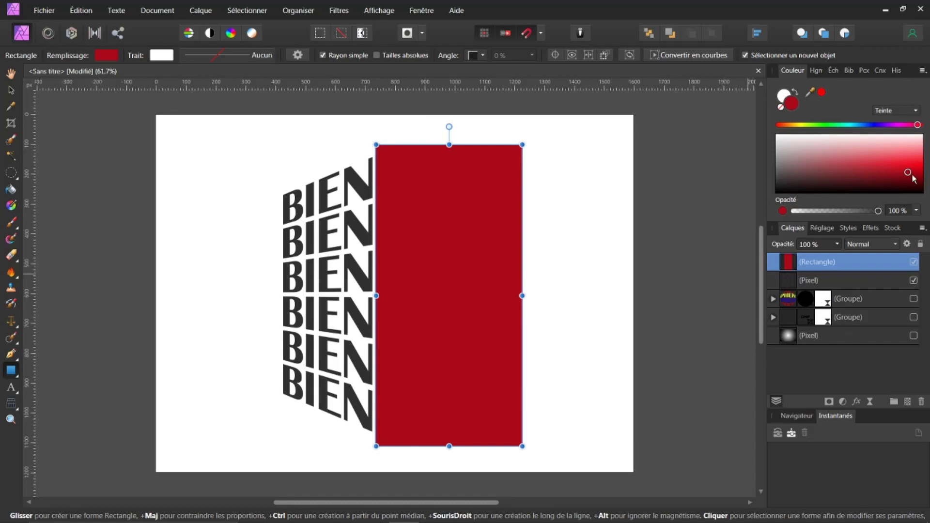
left_click_drag(908, 174, 923, 153)
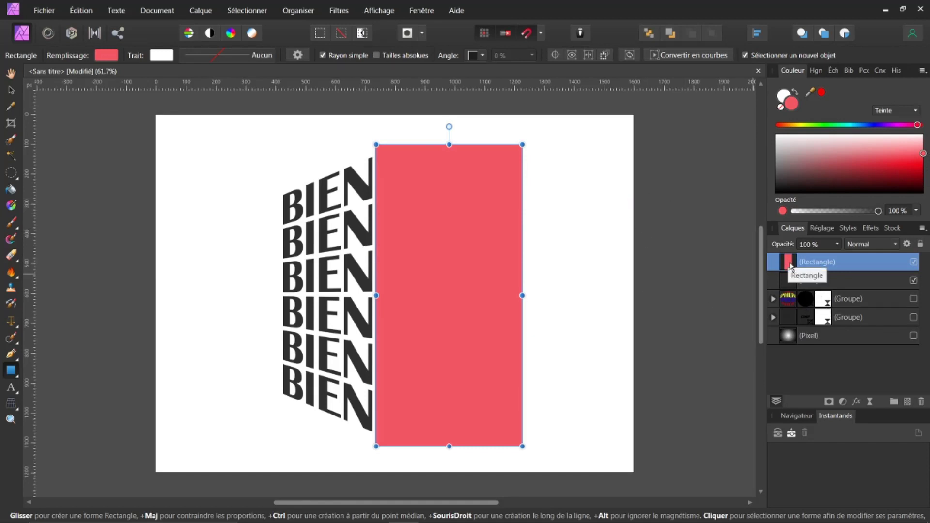
- Clip the coral rectangle inside the folded text's pixel layer so that it colours only the VENUE letters
mouse_move(790, 264)
left_mouse_down()
mouse_move(797, 288)
mouse_move(775, 291)
mouse_move(810, 297)
mouse_move(762, 290)
mouse_move(819, 294)
mouse_move(786, 286)
left_mouse_up()
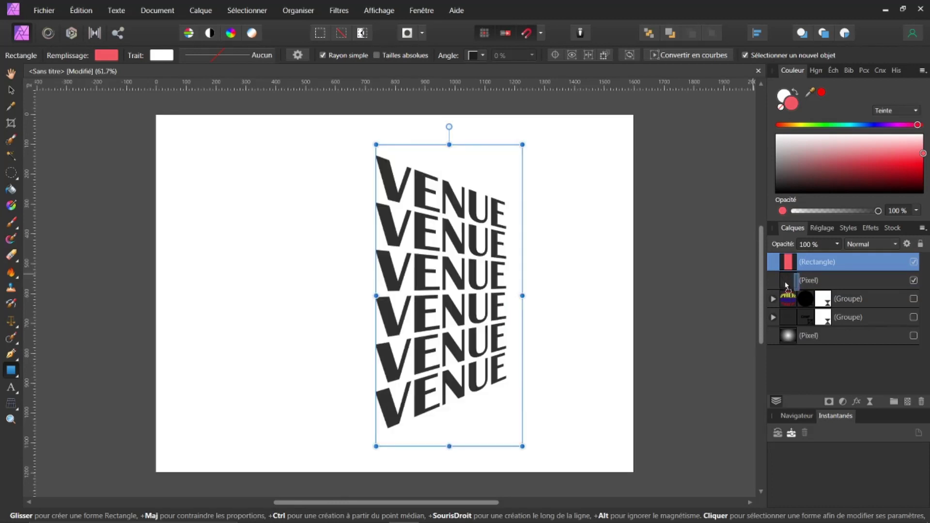
left_click_drag(786, 285, 785, 287)
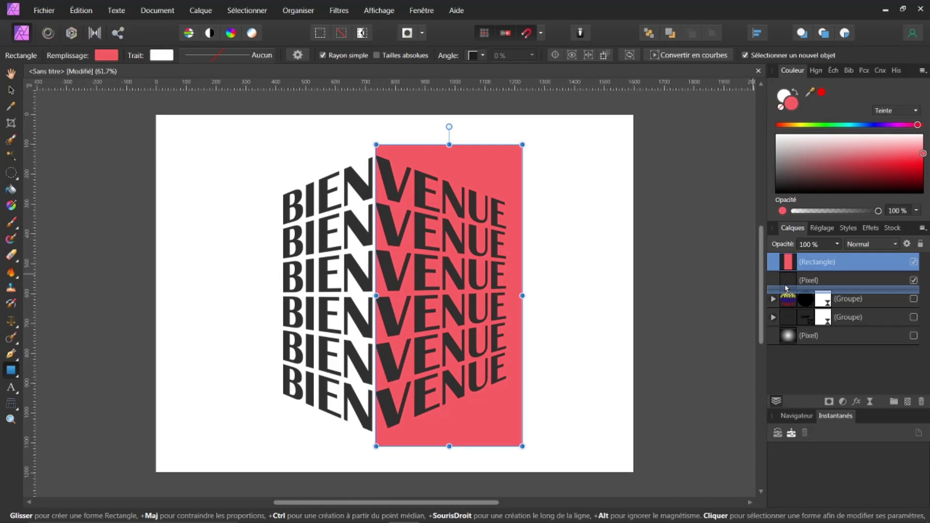
left_click_drag(787, 287, 843, 294)
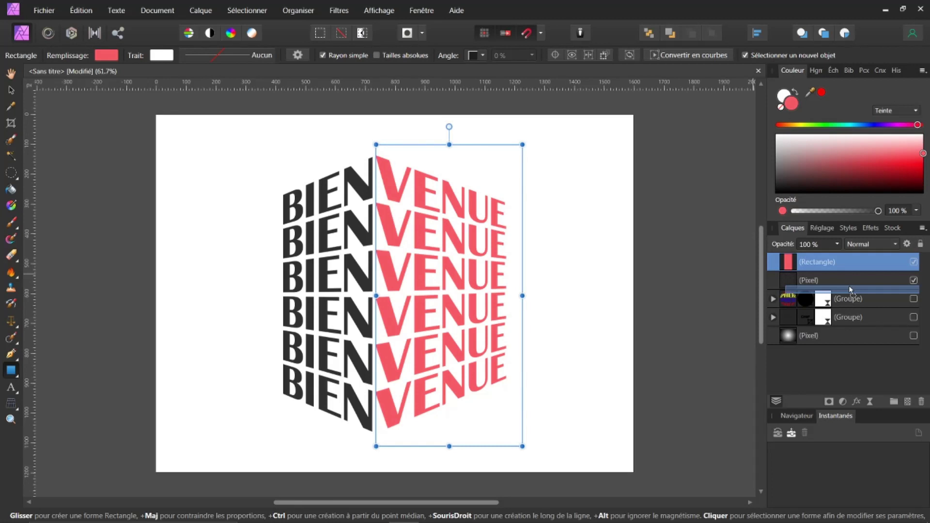
left_click_drag(849, 286, 847, 287)
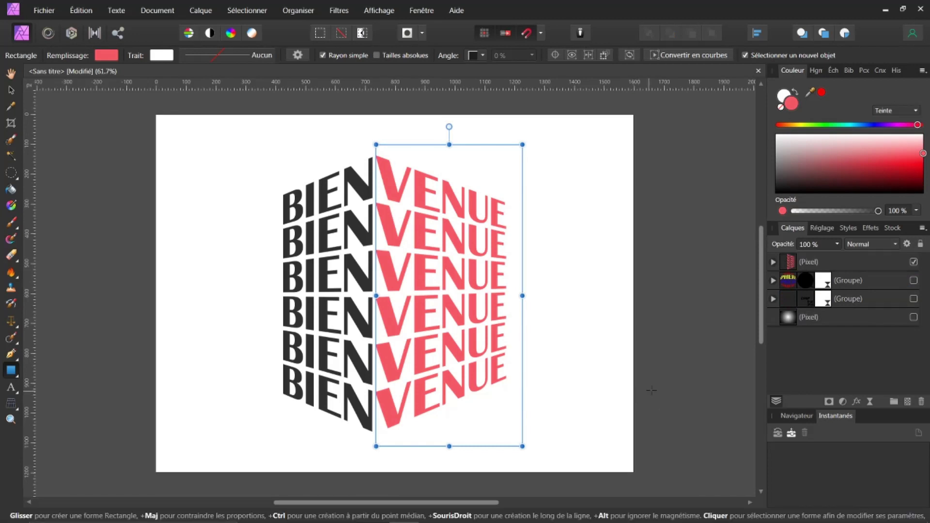
- Try a purple fill on the clipped rectangle, change it to bright red, and show the radial gradient background layer
left_click(888, 125)
mouse_move(921, 167)
left_mouse_down()
mouse_move(918, 179)
mouse_move(869, 184)
mouse_move(902, 183)
mouse_move(918, 160)
left_mouse_up()
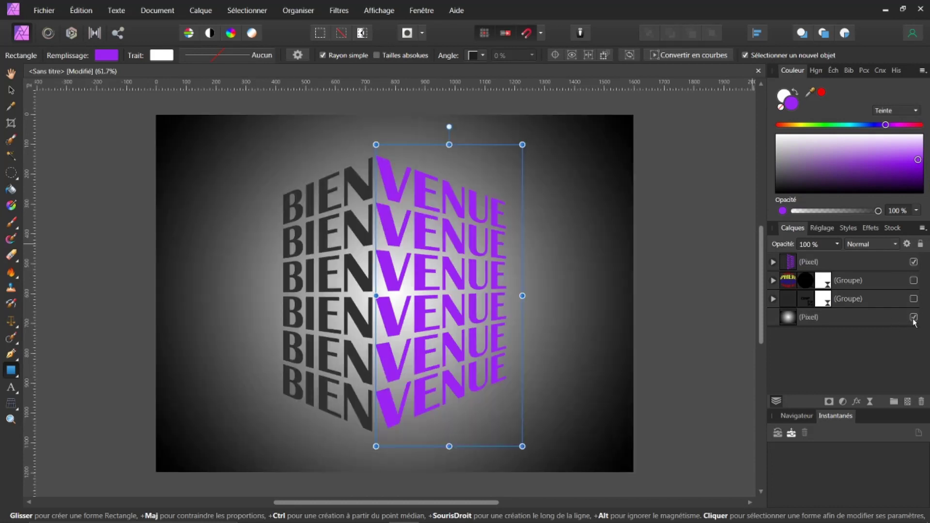
left_click(913, 317)
left_click(919, 125)
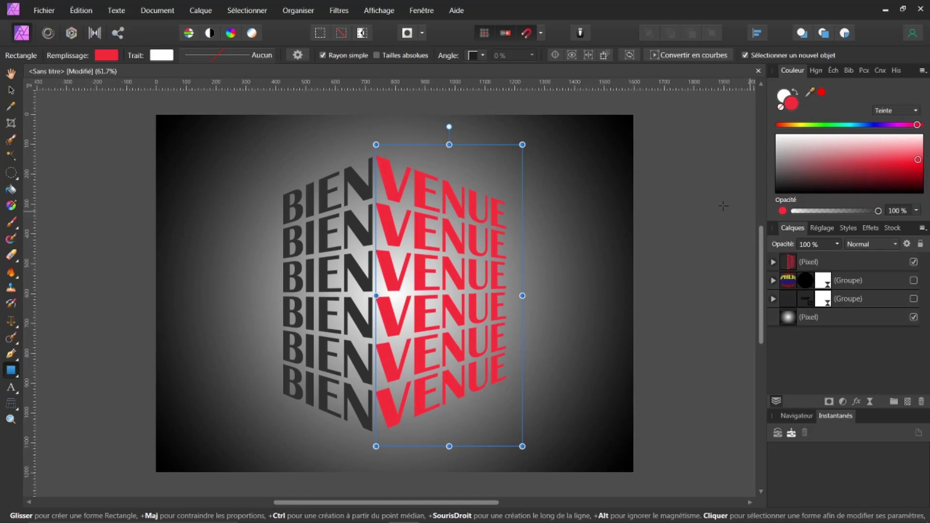
left_click(11, 73)
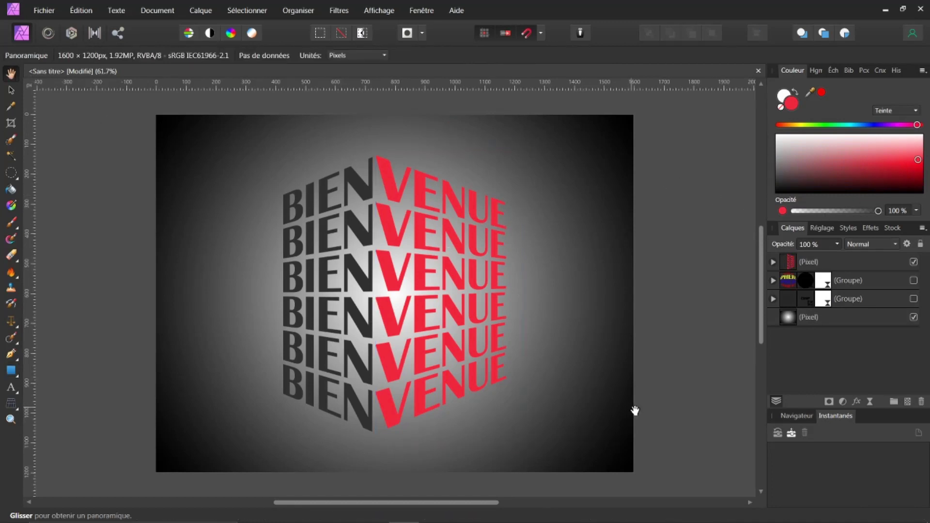